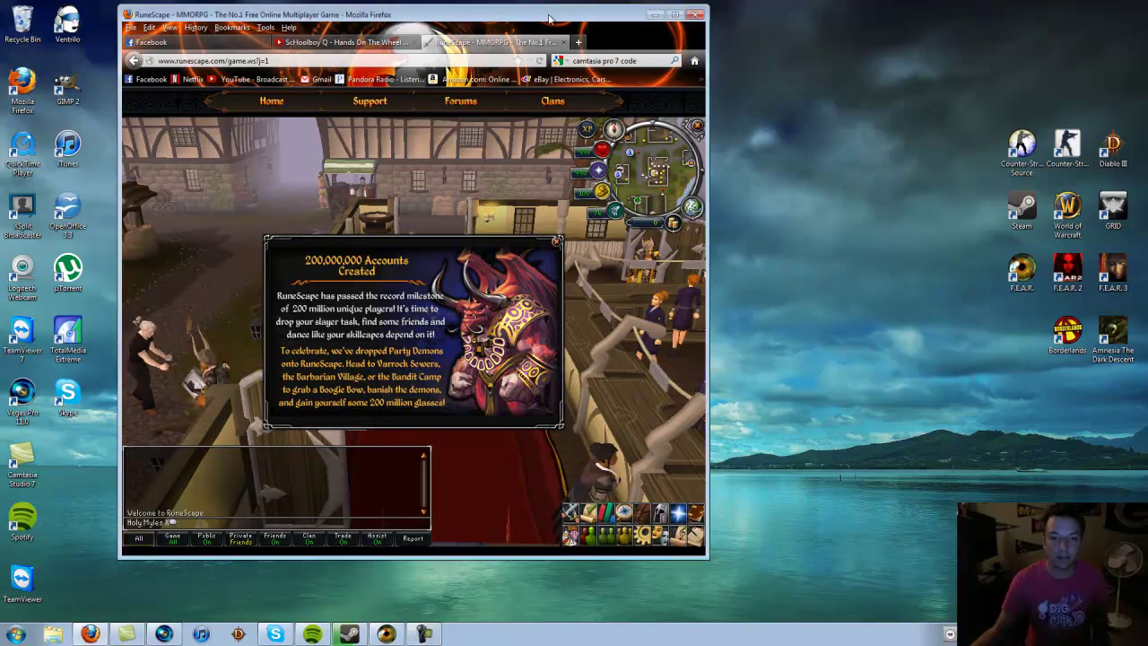
# - Drag the RuneScape Firefox window right and down so Camtasia's Welcome screen is in front
pyautogui.moveTo(550, 18); pyautogui.dragTo(637, 33)
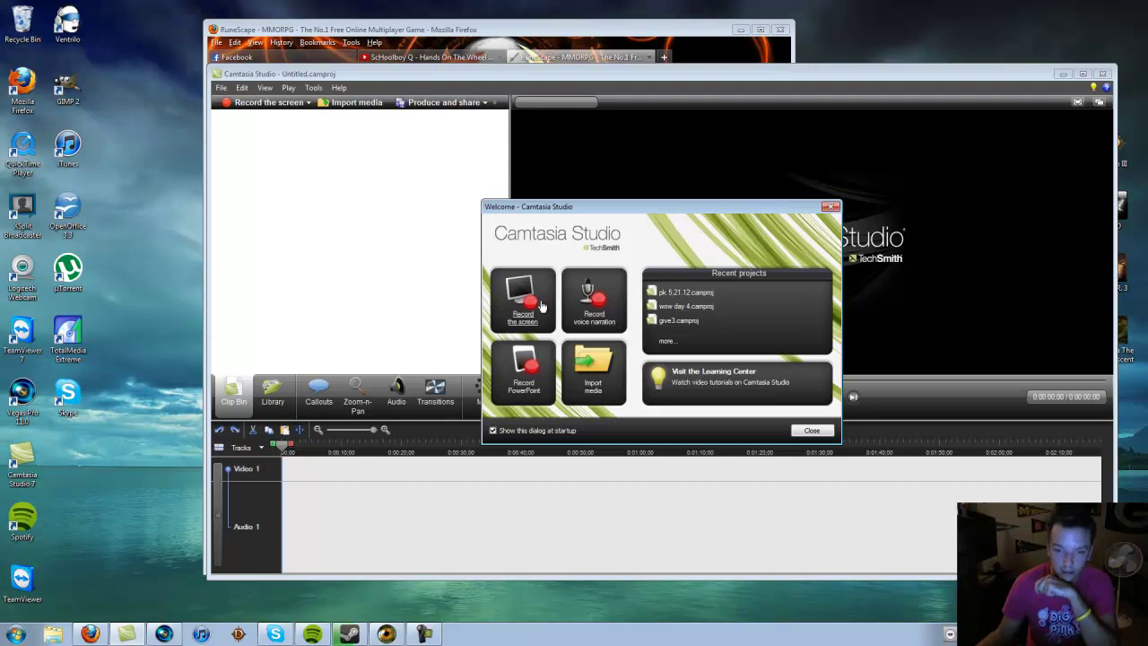
# - Start a screen recording from Camtasia's Welcome dialog to capture the RuneScape gameplay
pyautogui.click(541, 306)
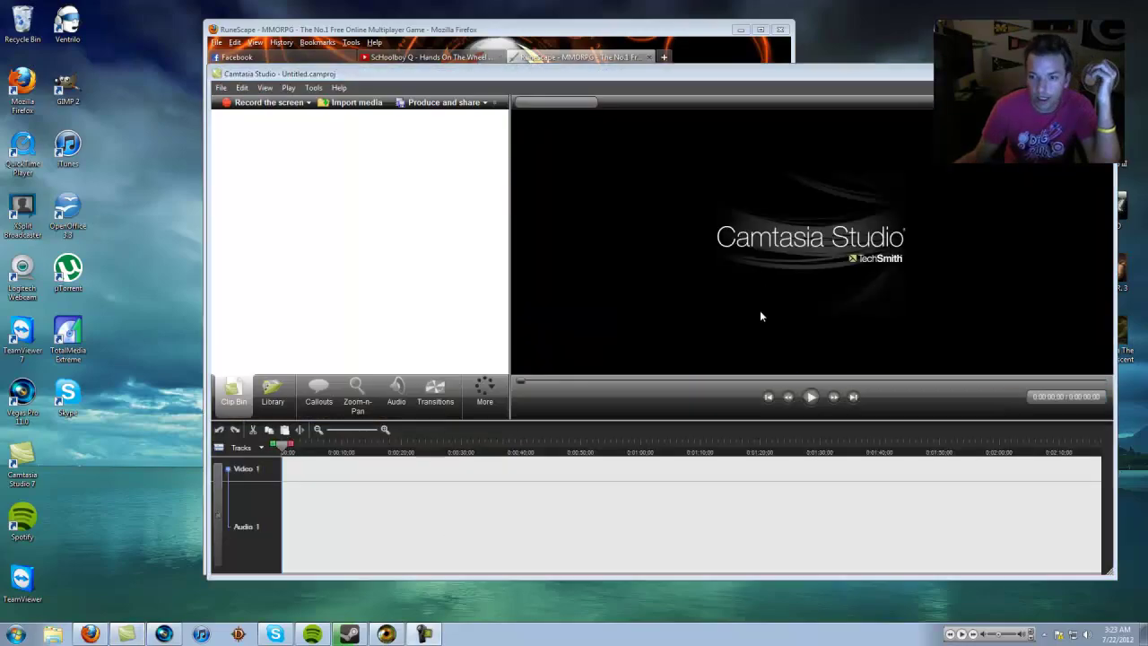
# - Import the fdsf recording from the Videos library and drag fdsf.camrec onto the timeline
pyautogui.moveTo(712, 79); pyautogui.dragTo(555, 86)
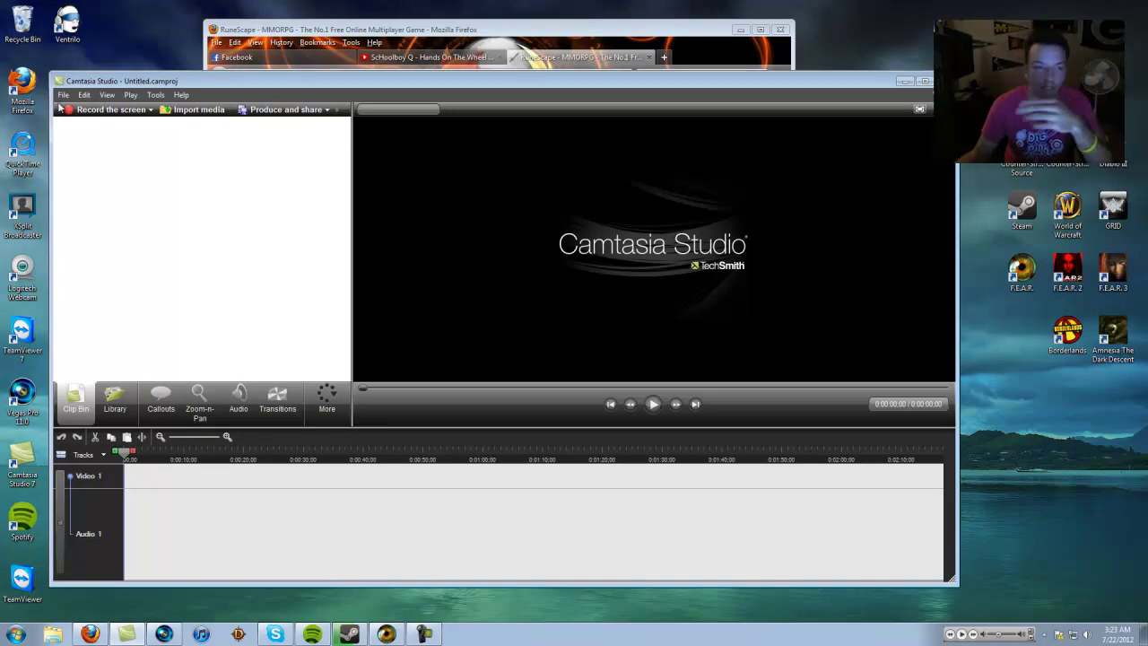
pyautogui.click(191, 109)
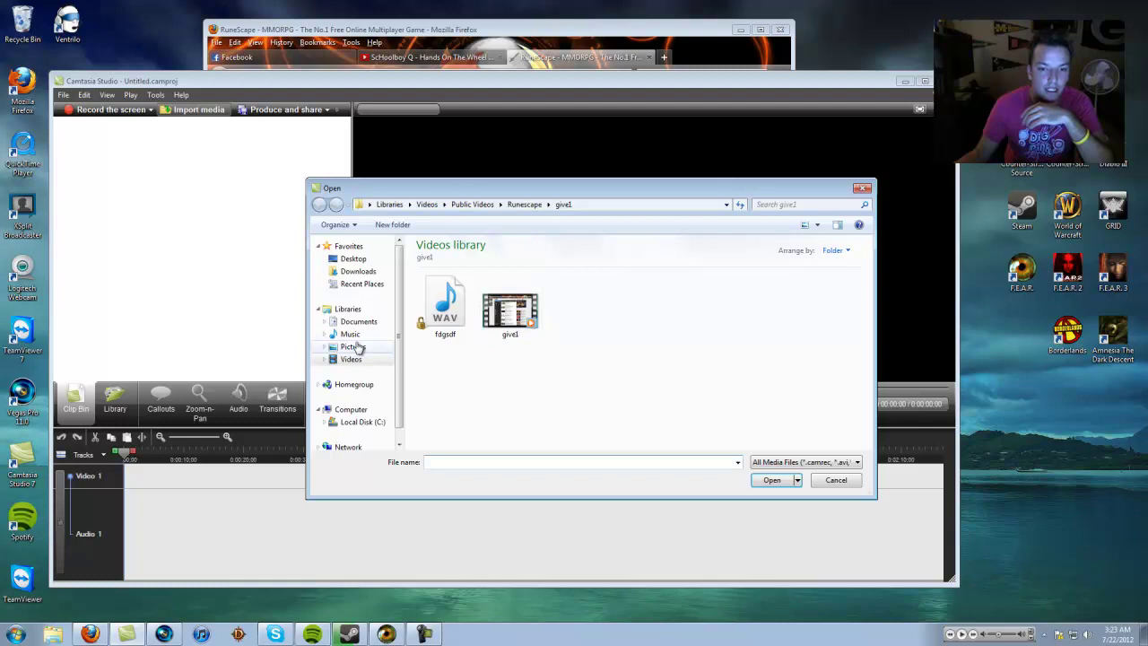
pyautogui.click(350, 358)
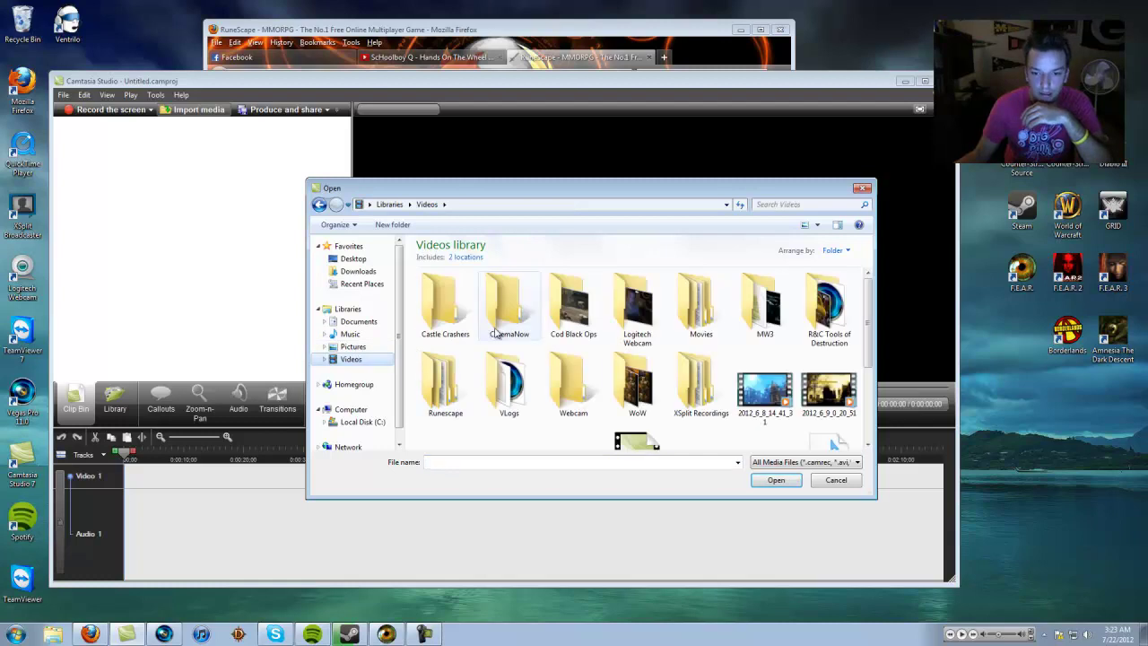
pyautogui.scroll(-3, 660, 346)
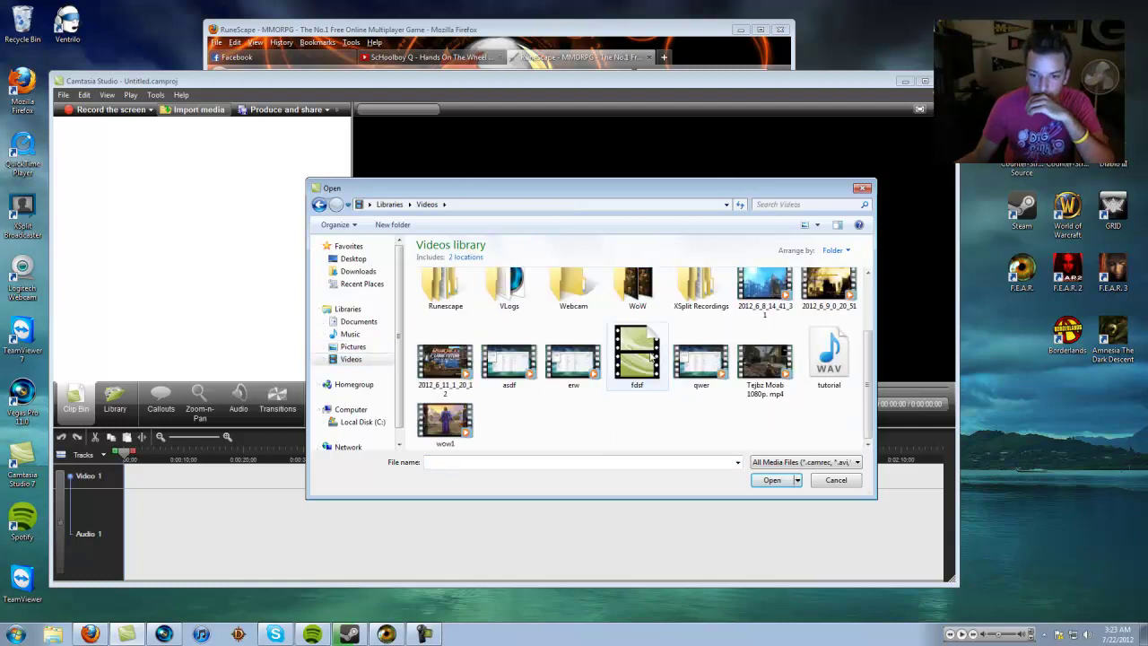
pyautogui.doubleClick(637, 354)
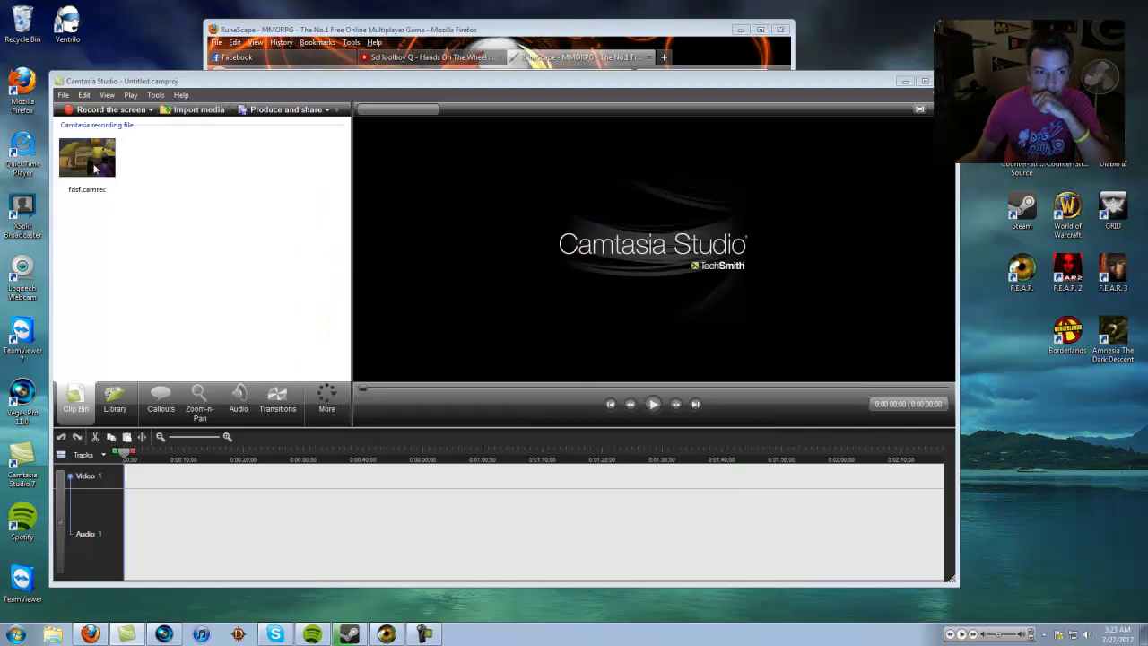
pyautogui.moveTo(94, 168); pyautogui.dragTo(127, 484)
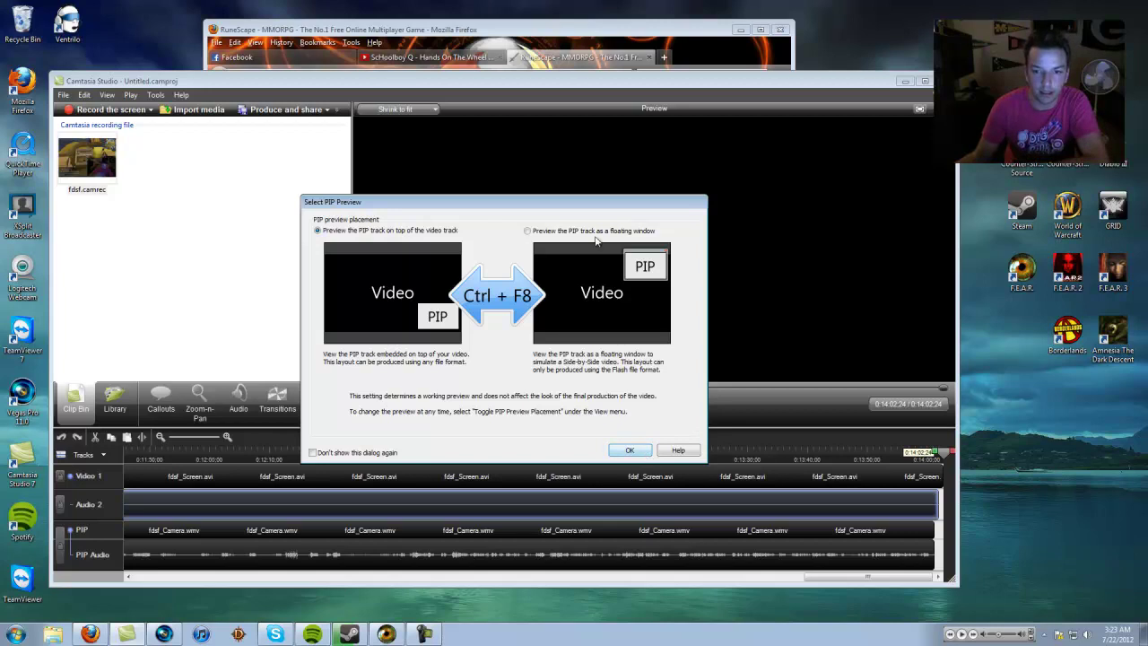
# - Accept the default PIP preview and set editing dimensions to the 968 x 658 recording size
pyautogui.click(631, 450)
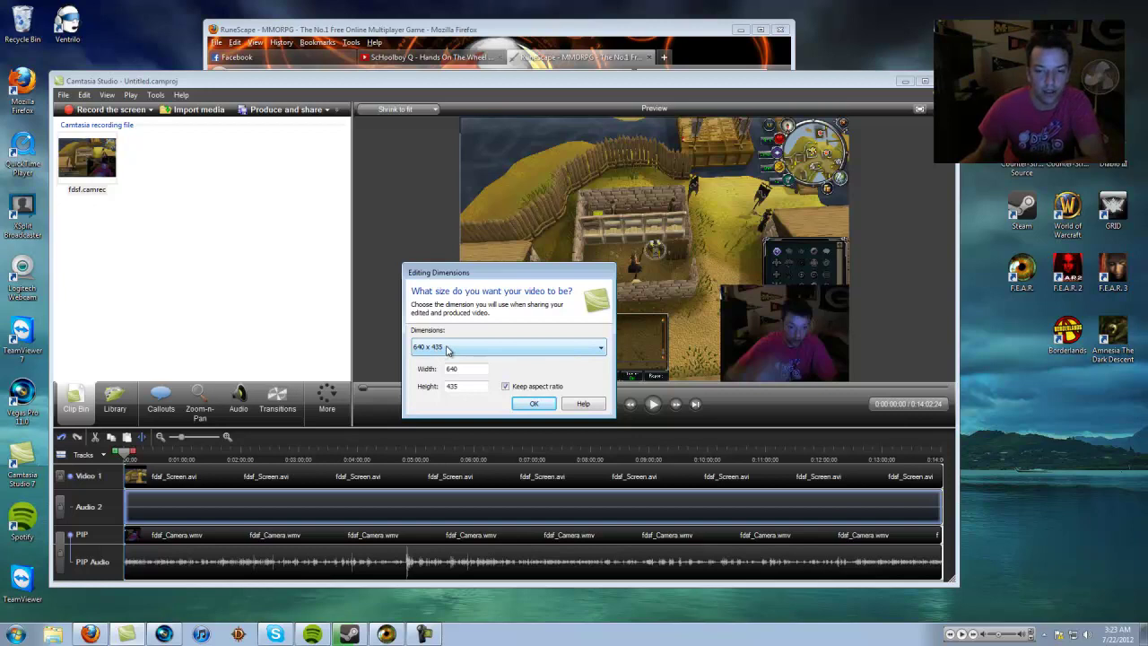
pyautogui.click(452, 351)
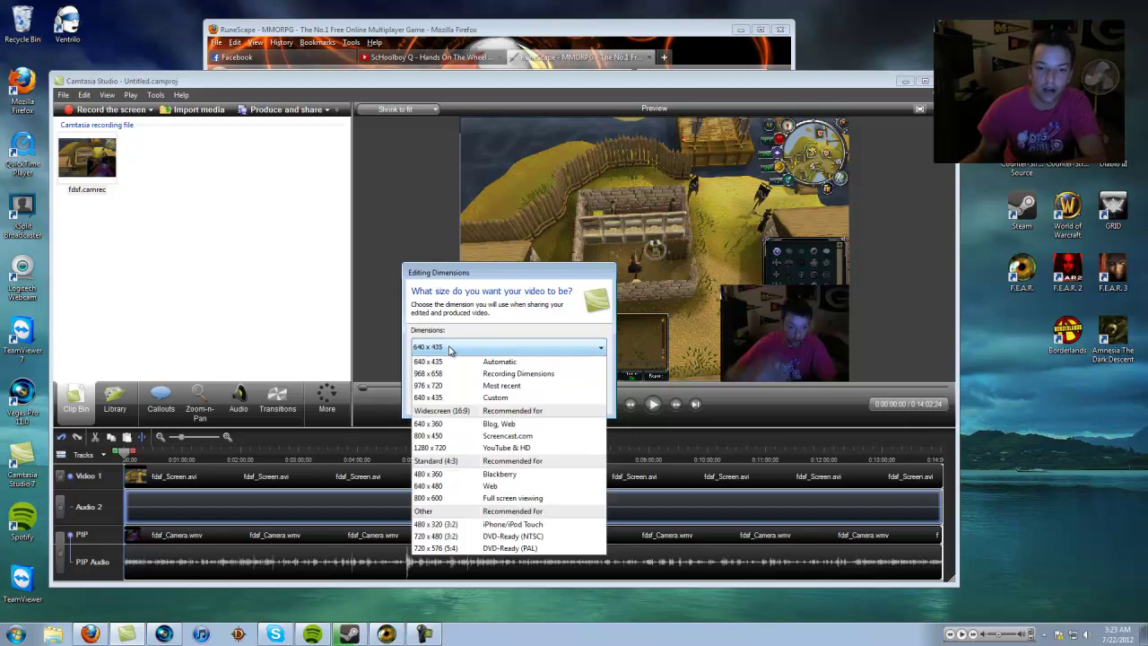
pyautogui.click(508, 448)
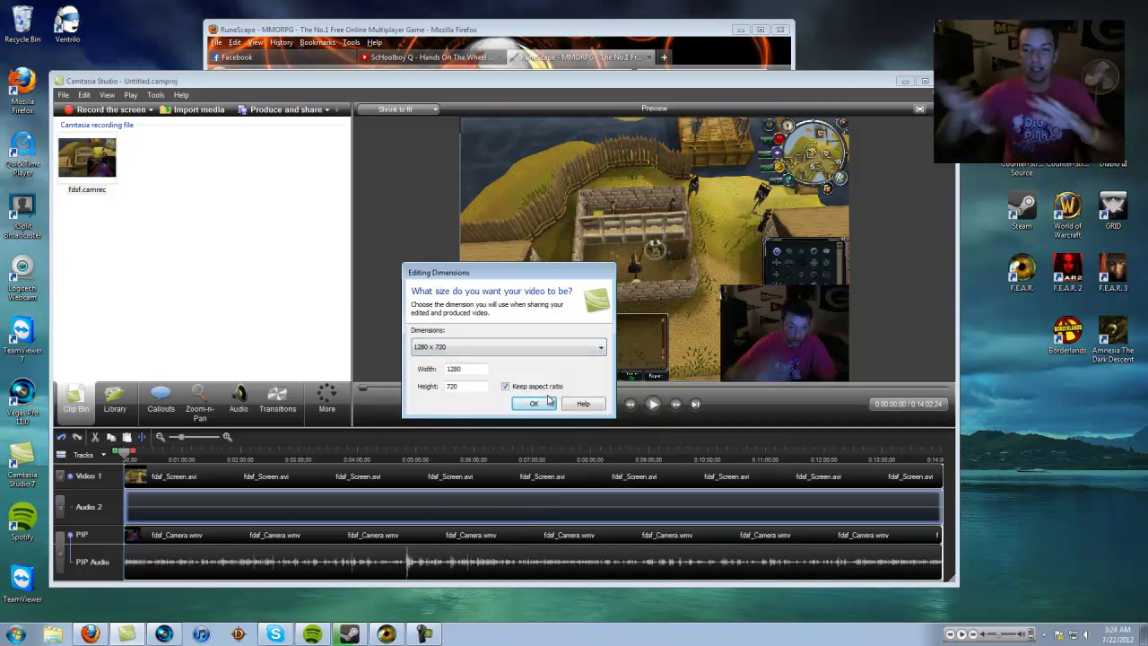
pyautogui.click(546, 351)
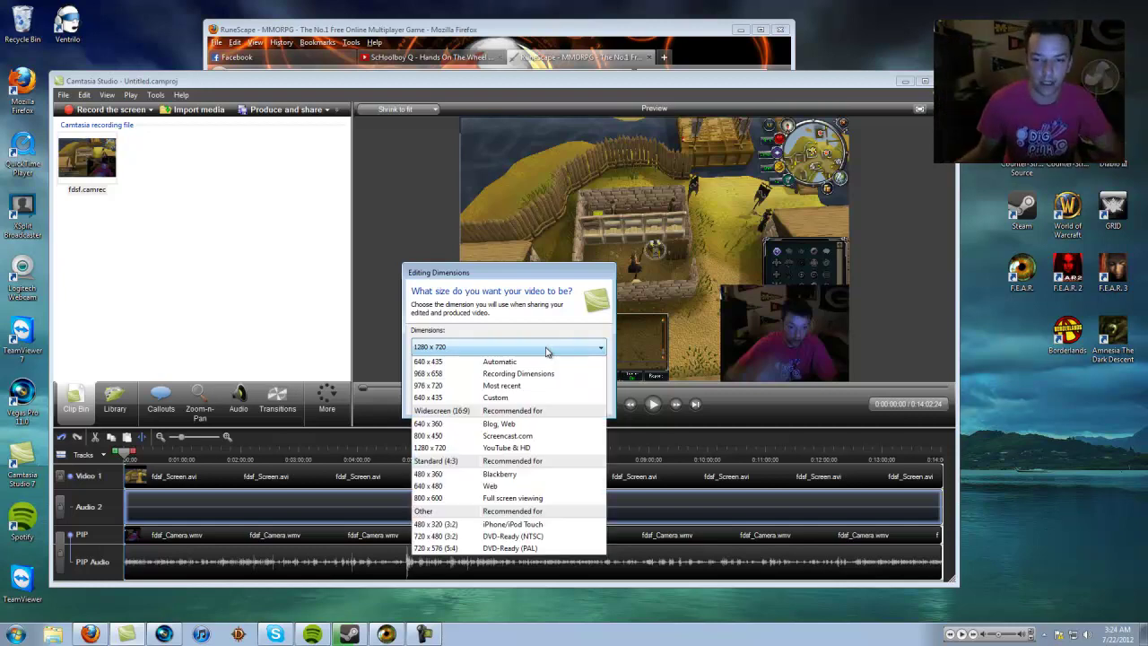
pyautogui.click(529, 375)
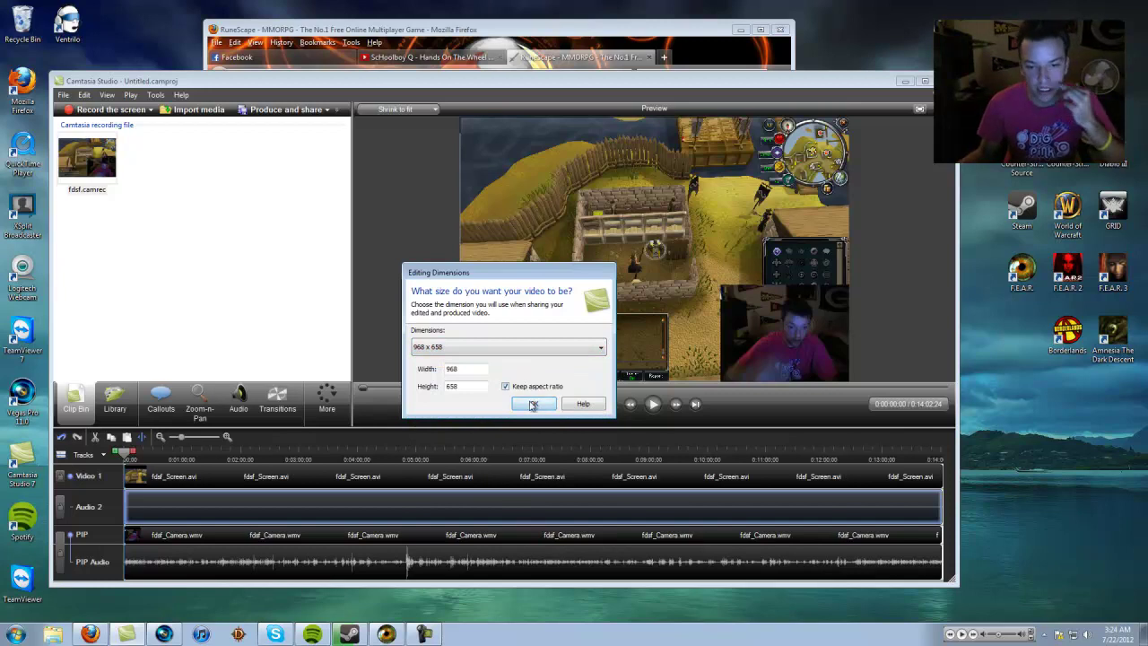
pyautogui.click(533, 405)
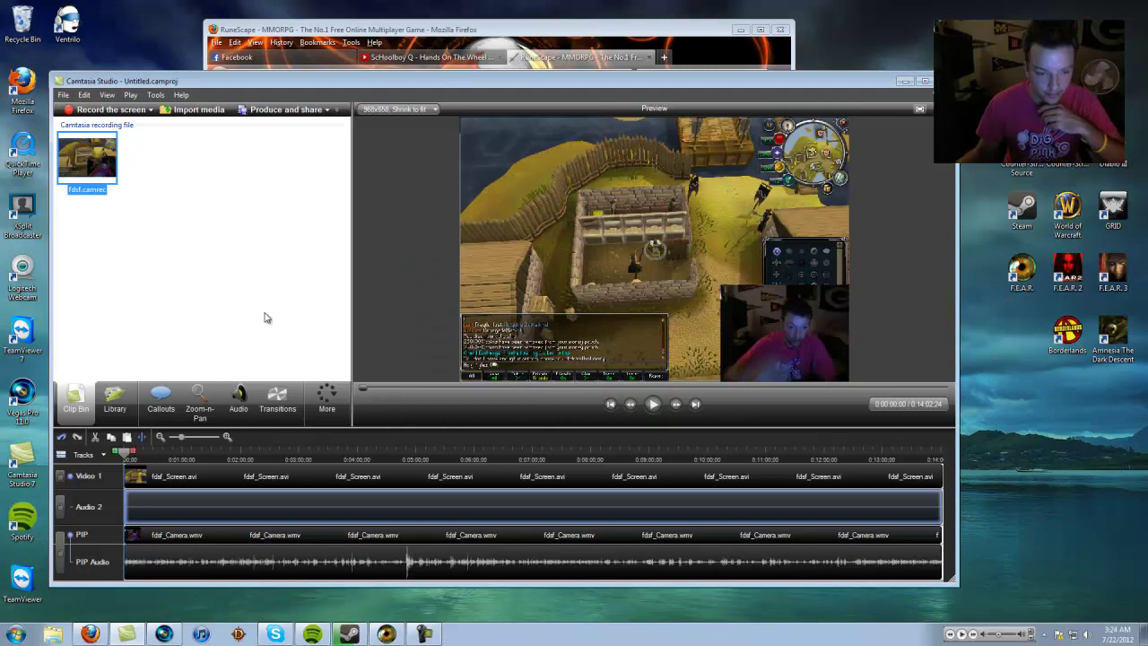
# - Remove the webcam clip from the PIP track, cancel an import, then restore the webcam footage
pyautogui.rightClick(523, 534)
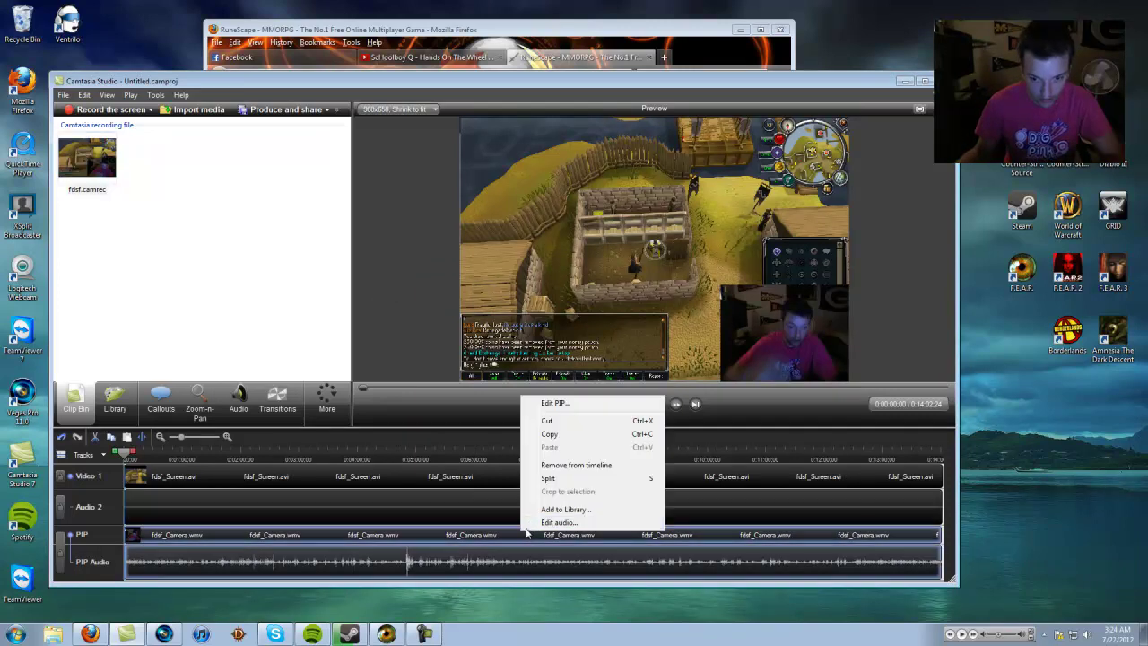
pyautogui.click(550, 421)
pyautogui.rightClick(209, 253)
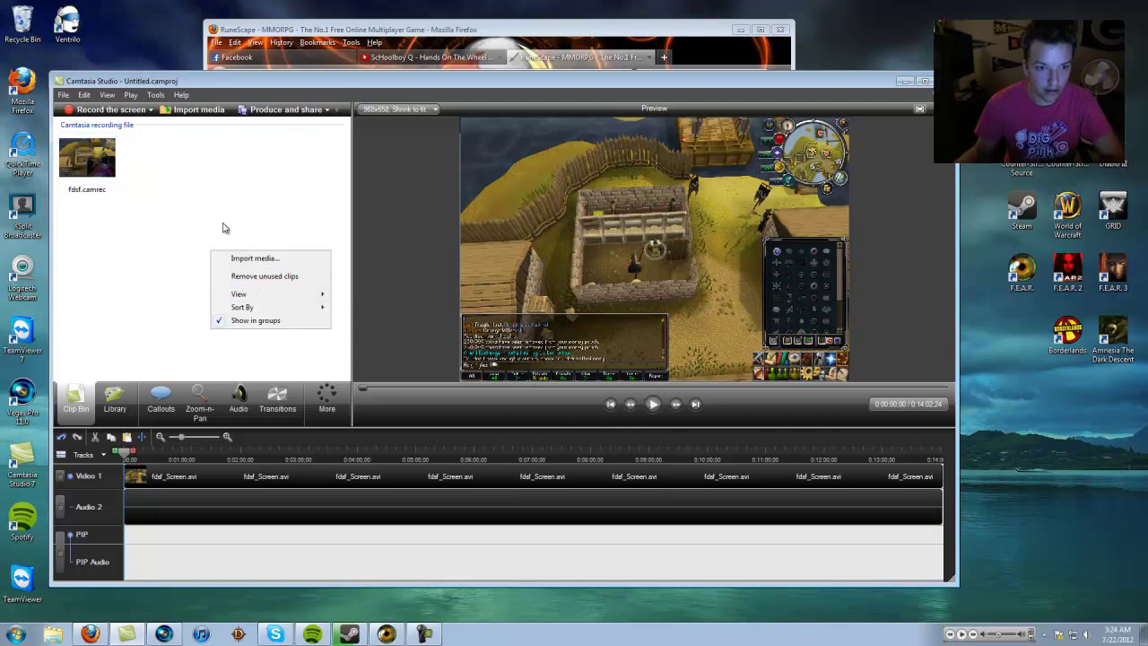
pyautogui.click(249, 260)
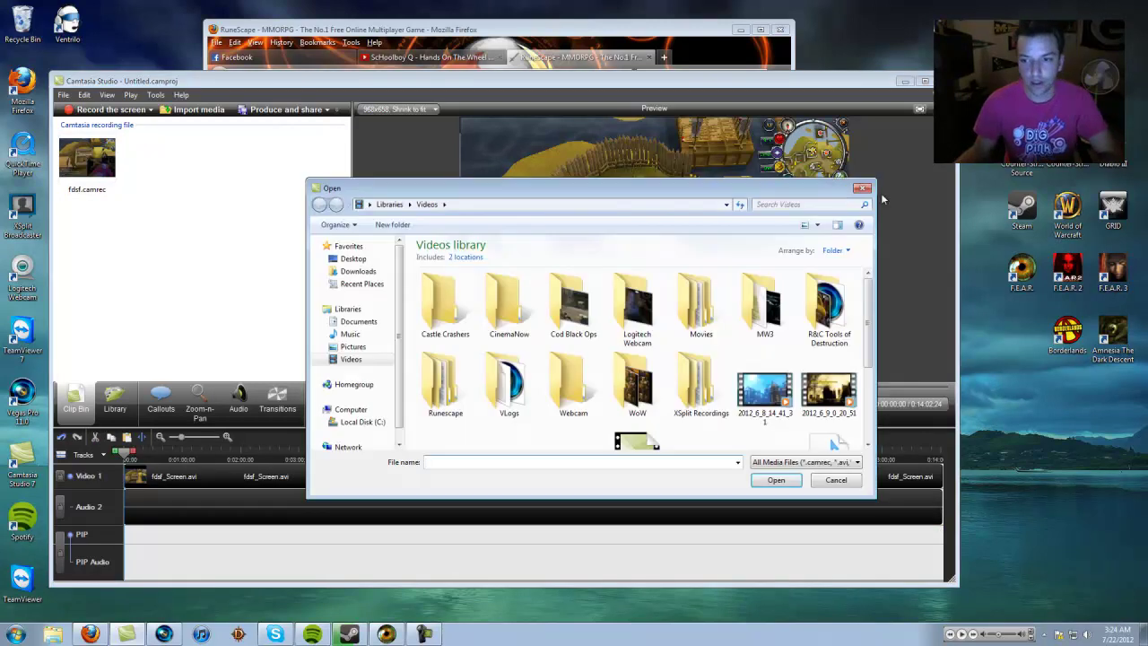
pyautogui.click(872, 185)
pyautogui.moveTo(381, 543); pyautogui.dragTo(379, 536)
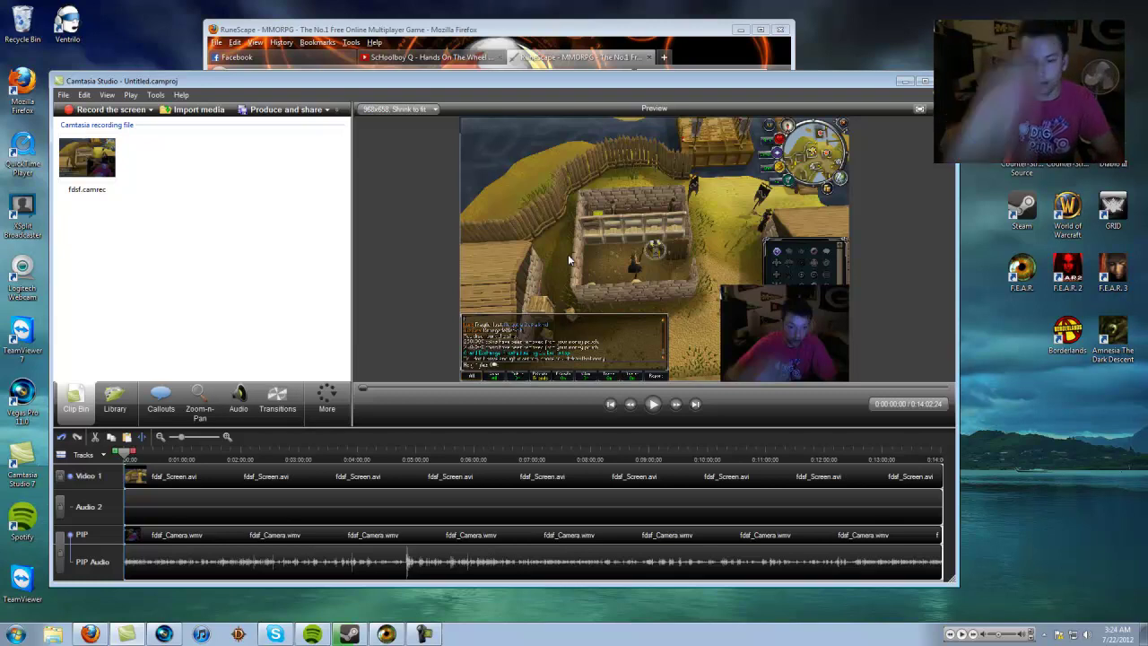
# - Shrink the webcam inset to 205 x 154 in the top-left corner, preview it, then delete the webcam clip
pyautogui.click(192, 450)
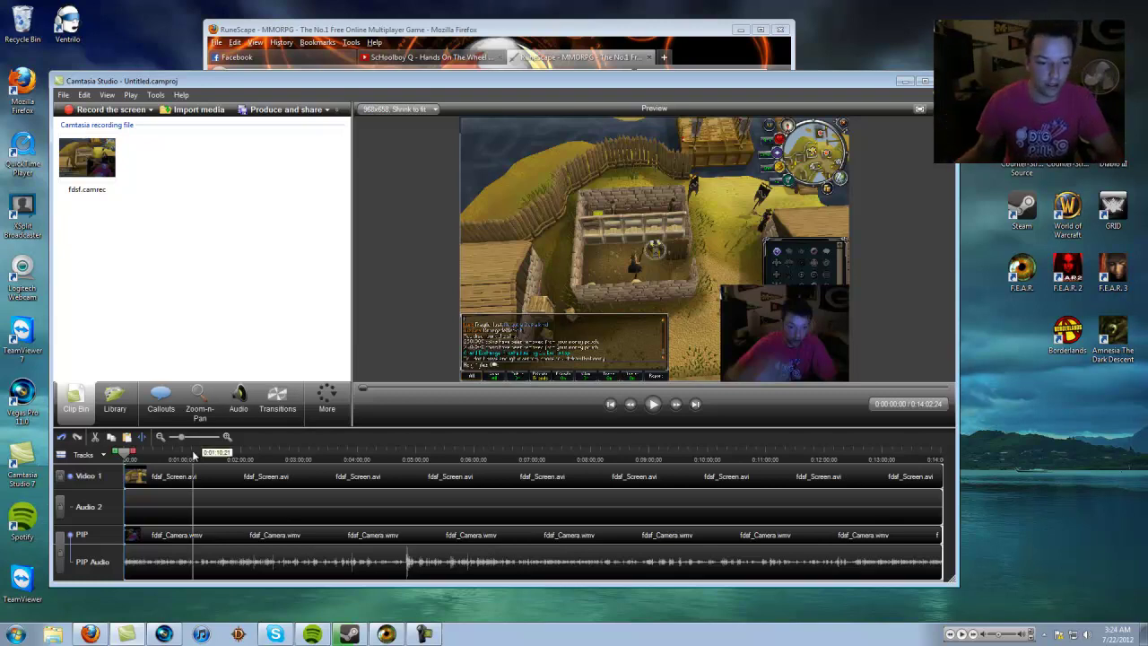
pyautogui.moveTo(216, 451); pyautogui.dragTo(125, 451)
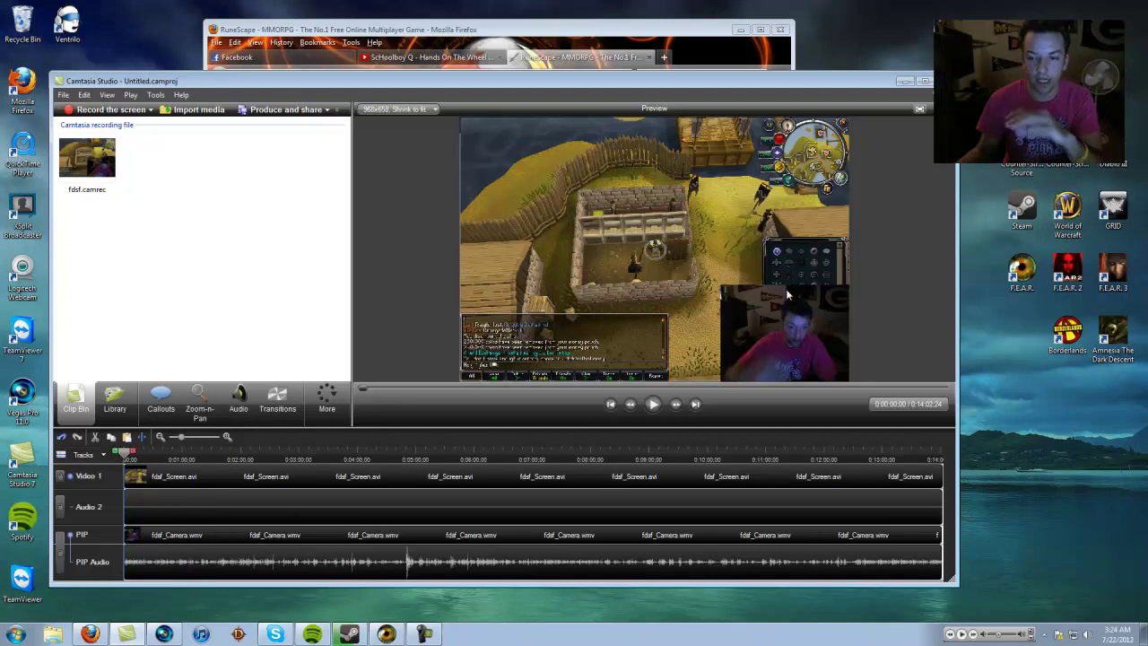
pyautogui.click(763, 336)
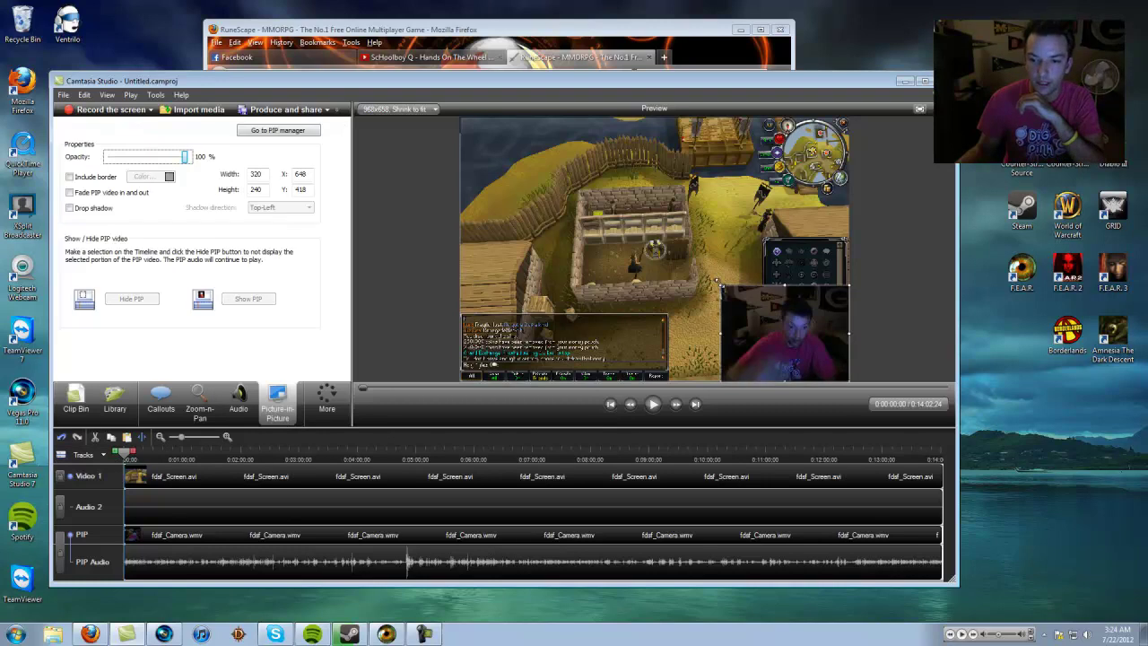
pyautogui.moveTo(718, 281); pyautogui.dragTo(509, 159)
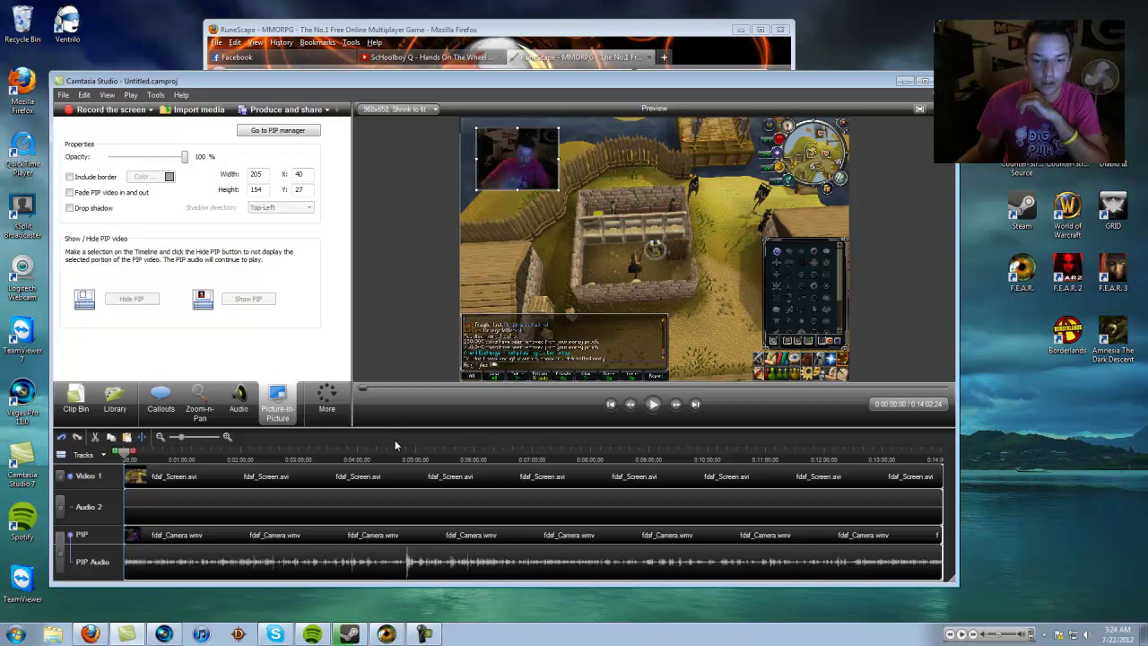
pyautogui.moveTo(446, 447); pyautogui.dragTo(492, 449)
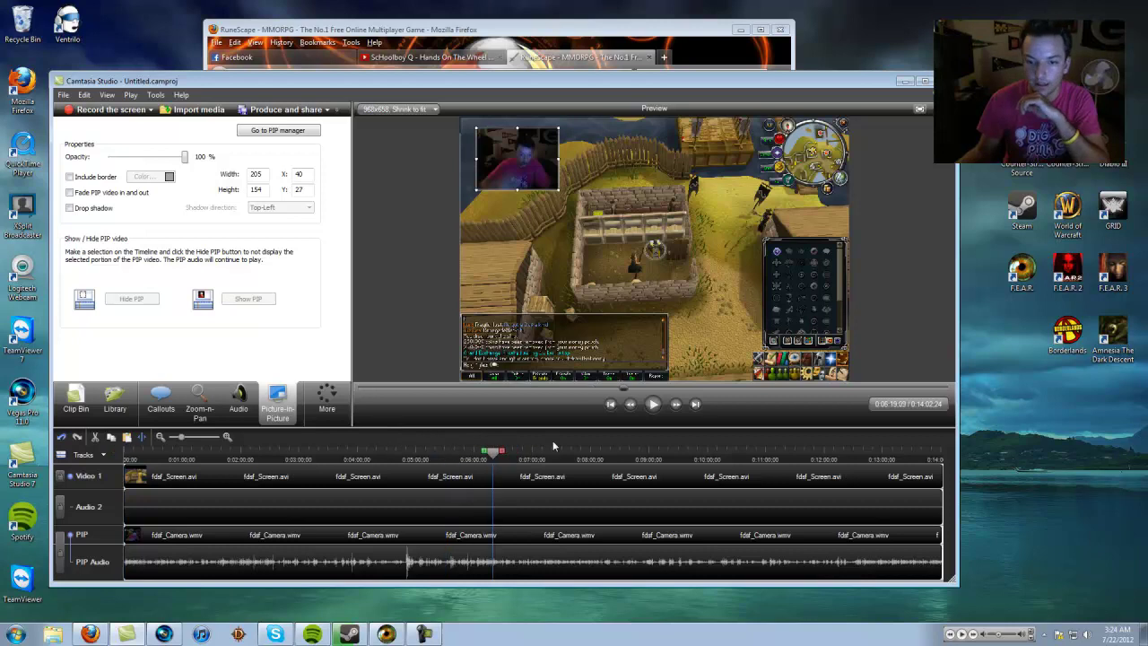
pyautogui.click(653, 405)
pyautogui.click(653, 405)
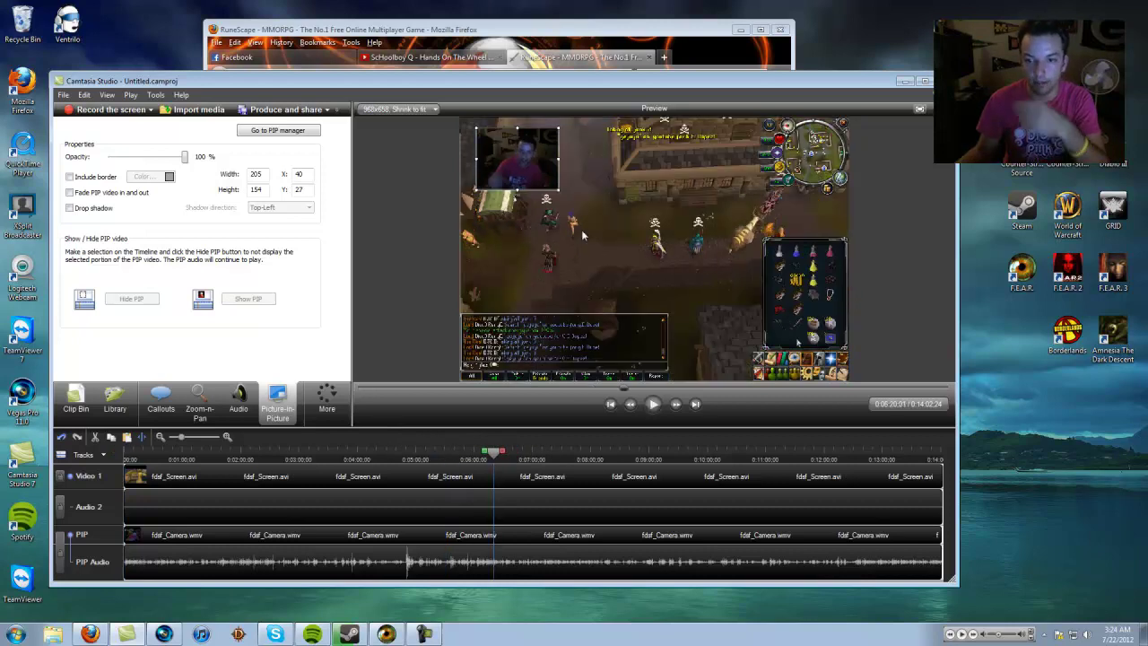
pyautogui.click(641, 531)
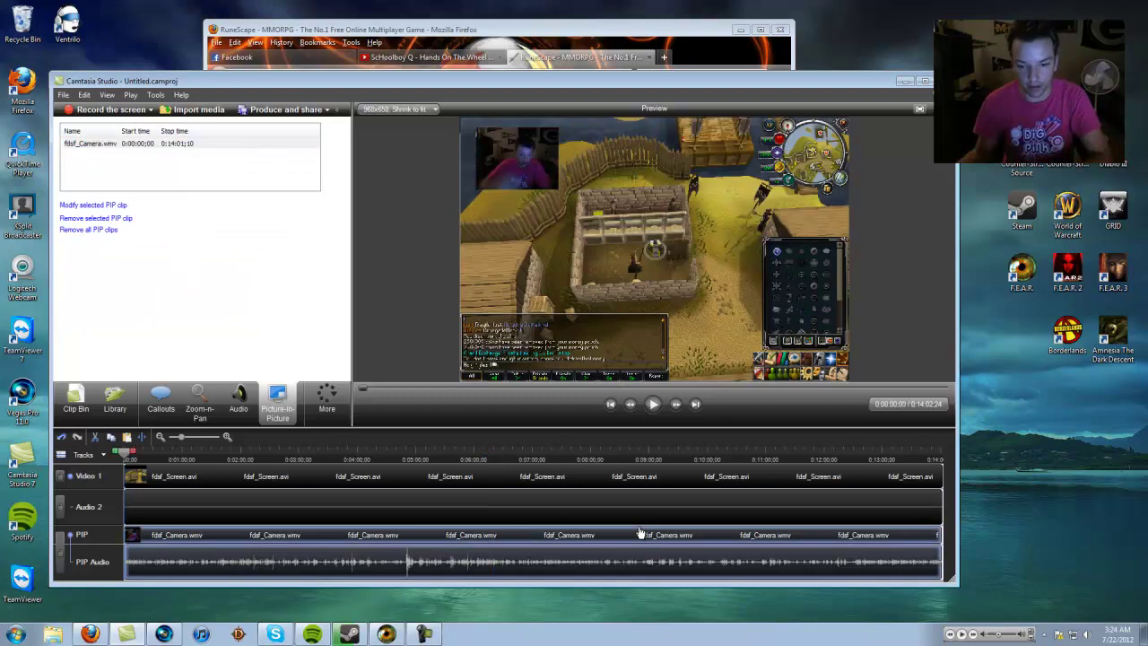
pyautogui.press('Delete')
# - Import give1.mp4 from the Videos > Runescape > give1 folder into the clip bin
pyautogui.hotkey('ctrl', 'i')
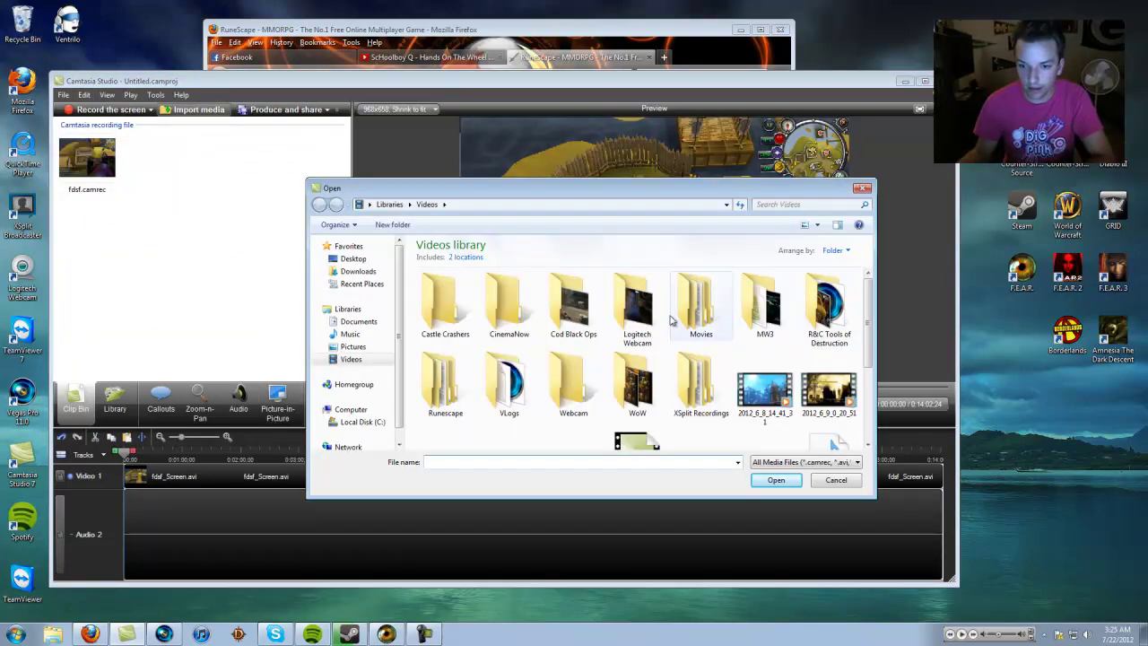
pyautogui.scroll(-3, 825, 350)
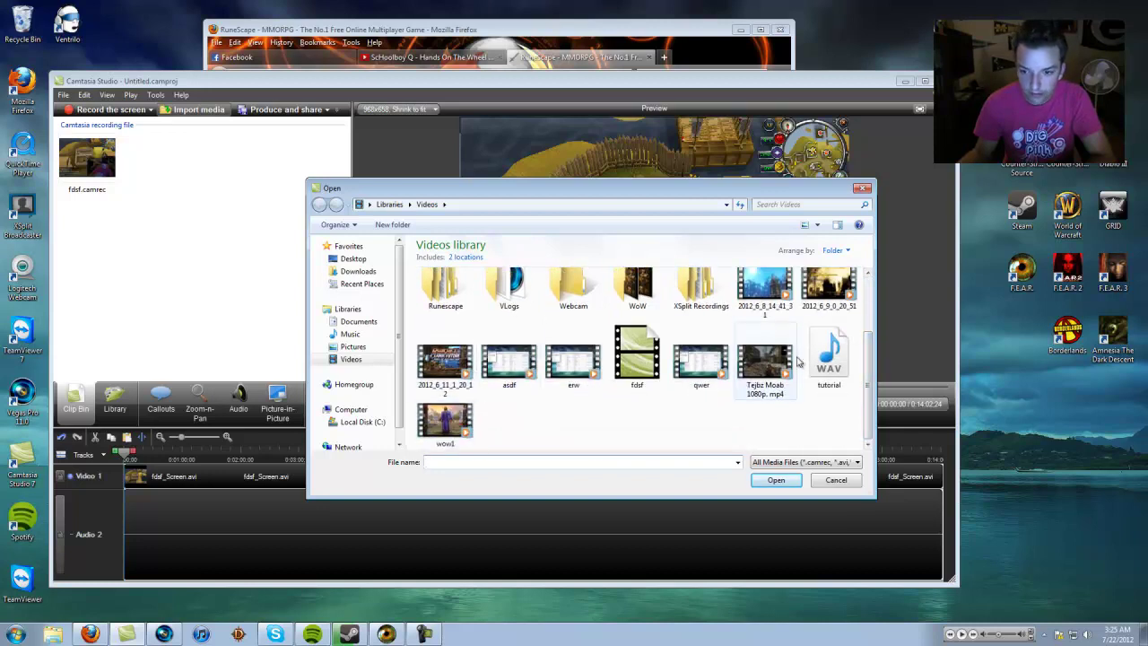
pyautogui.scroll(3, 835, 377)
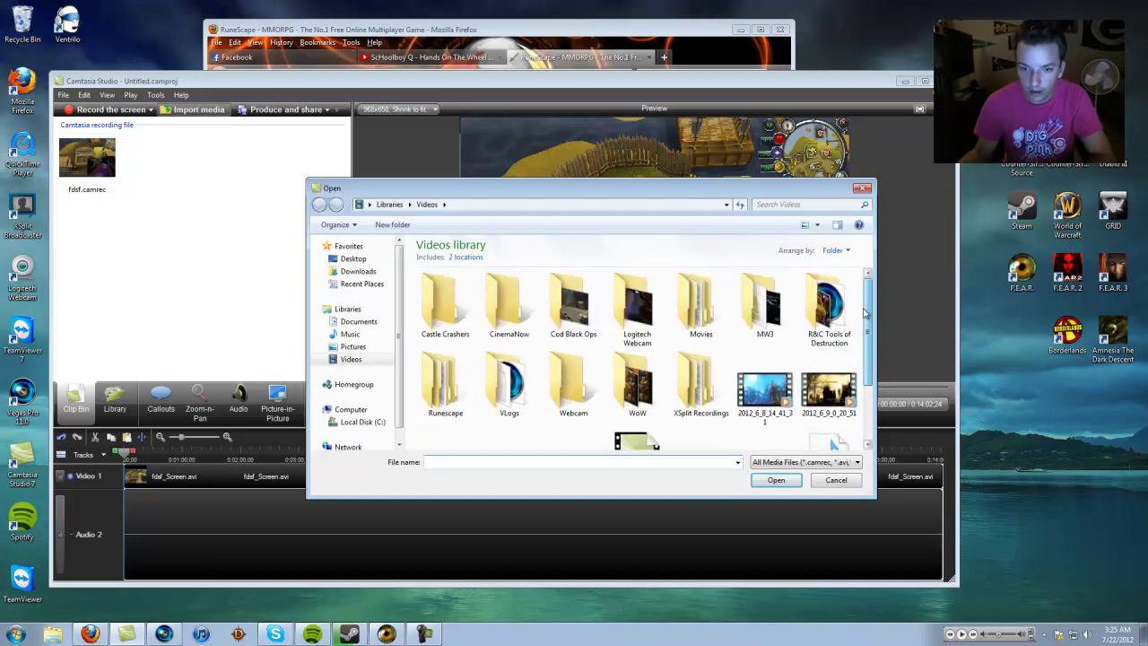
pyautogui.doubleClick(442, 401)
pyautogui.doubleClick(445, 305)
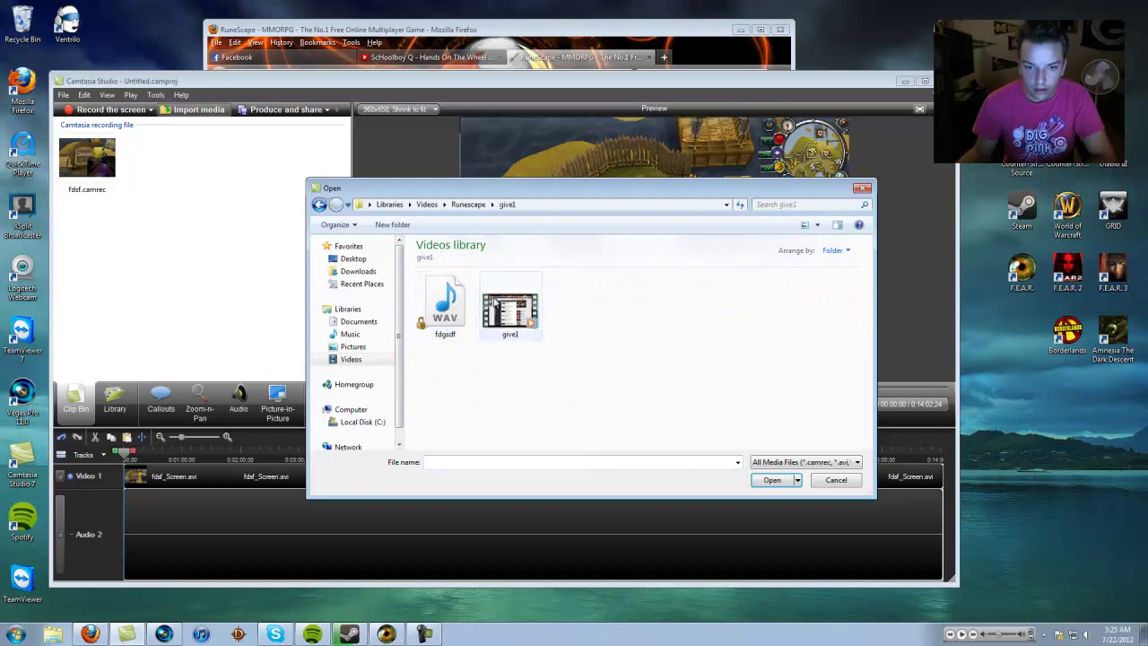
pyautogui.click(505, 307)
pyautogui.doubleClick(505, 307)
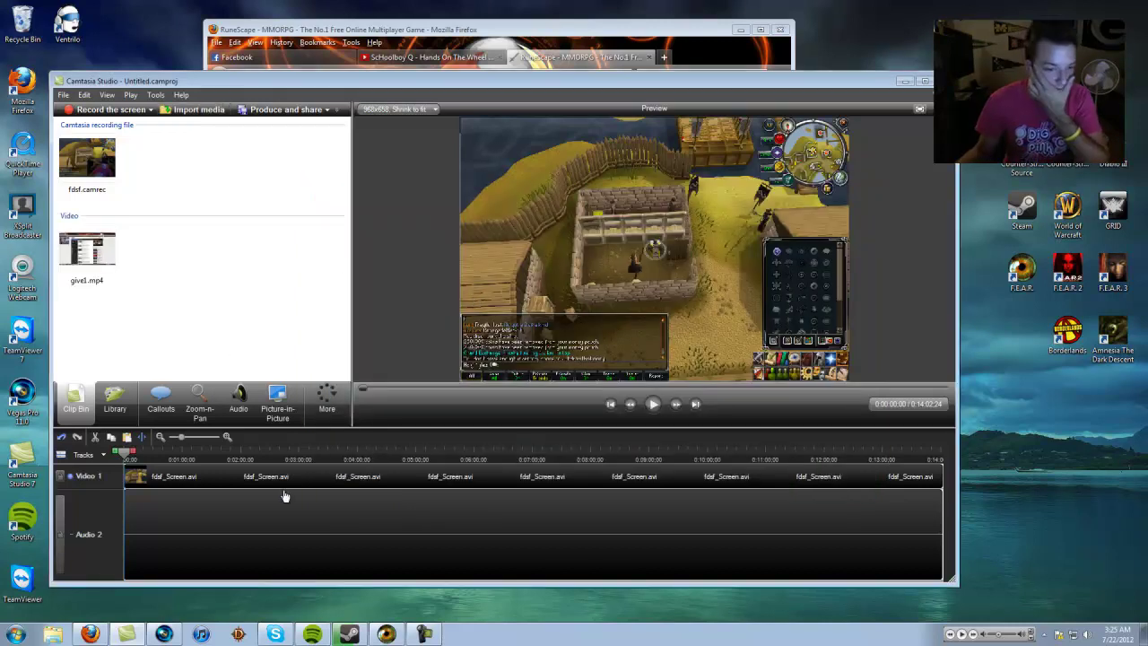
pyautogui.click(84, 241)
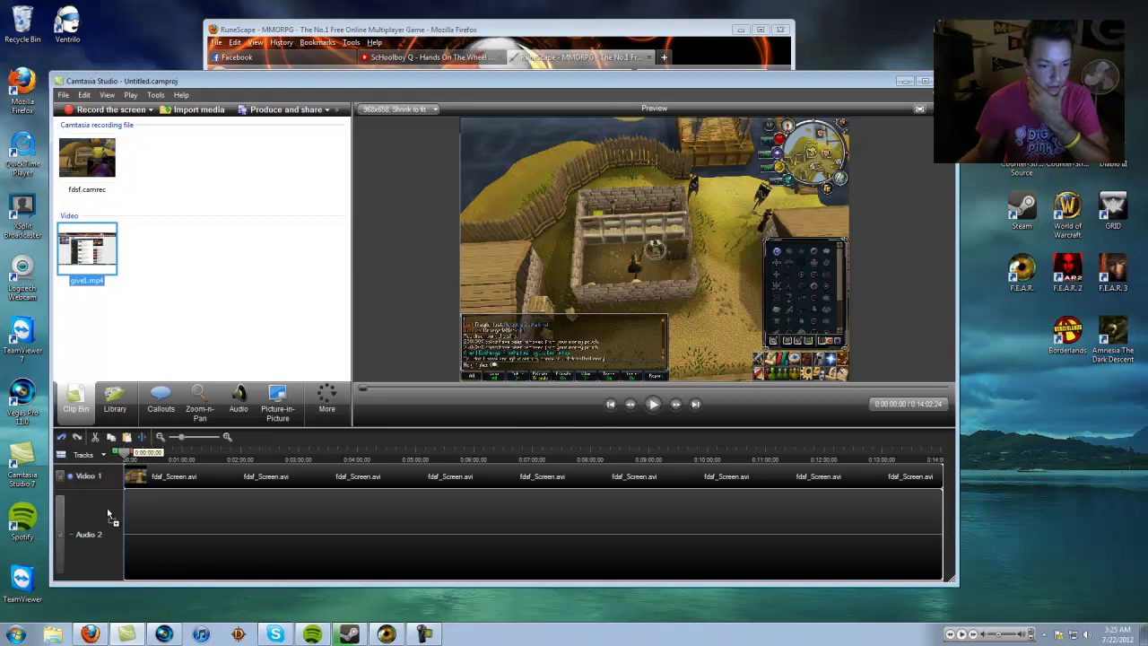
pyautogui.click(824, 452)
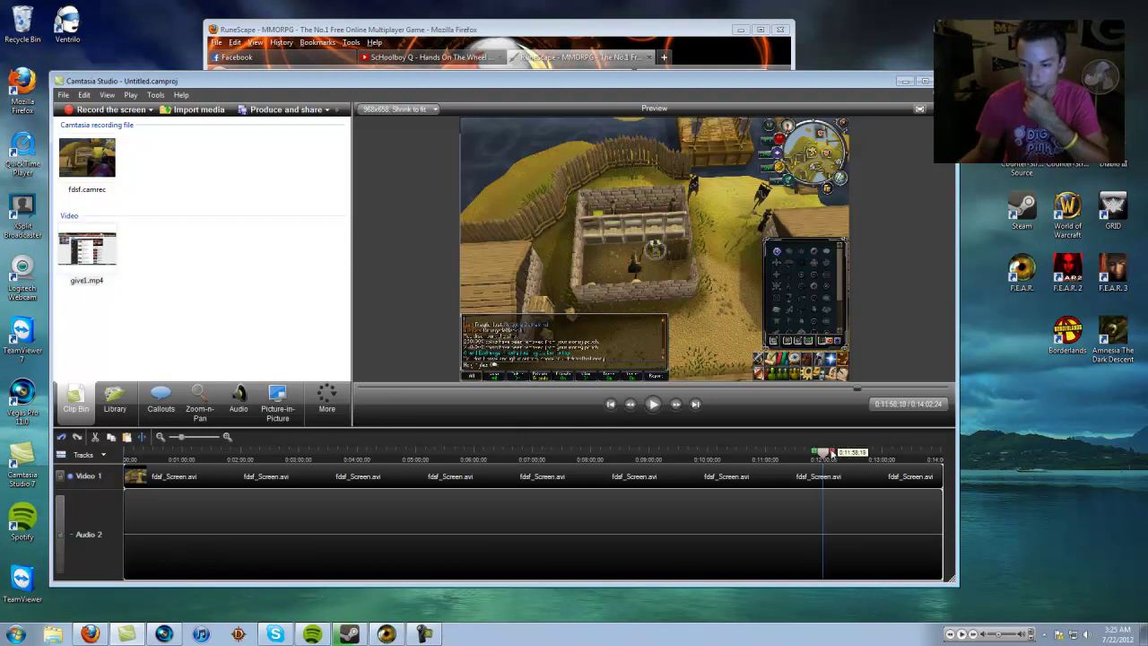
# - Import the PB-Myles.jpg image from Pictures > Runescape into the clip bin
pyautogui.click(193, 109)
pyautogui.click(353, 346)
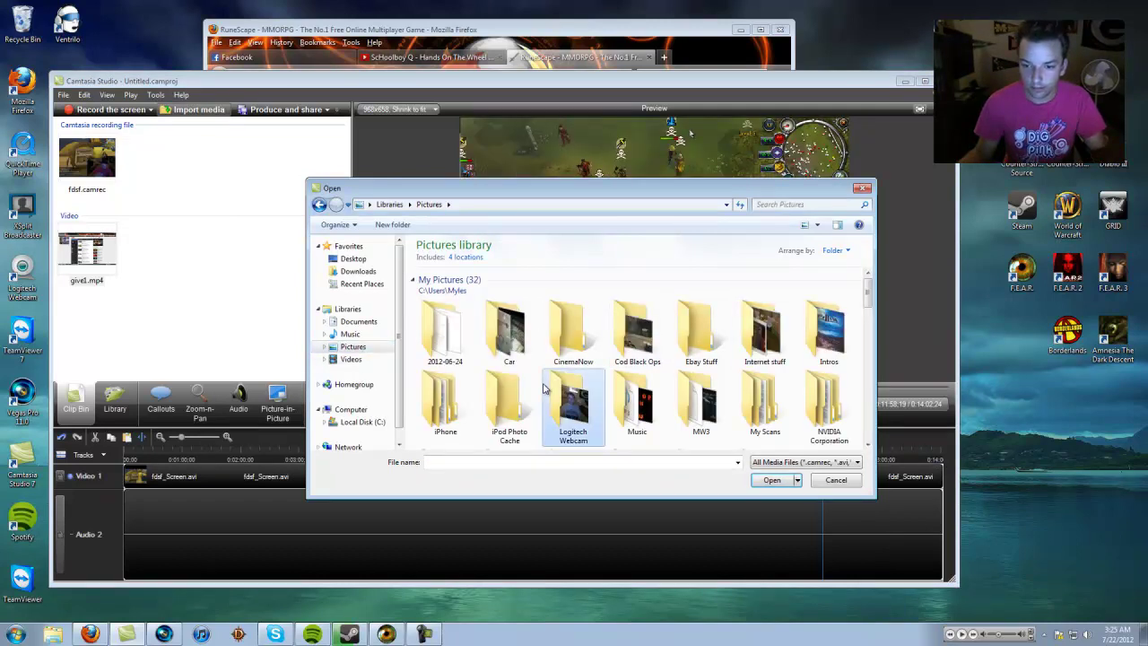
pyautogui.scroll(-1, 601, 355)
pyautogui.click(507, 403)
pyautogui.doubleClick(508, 403)
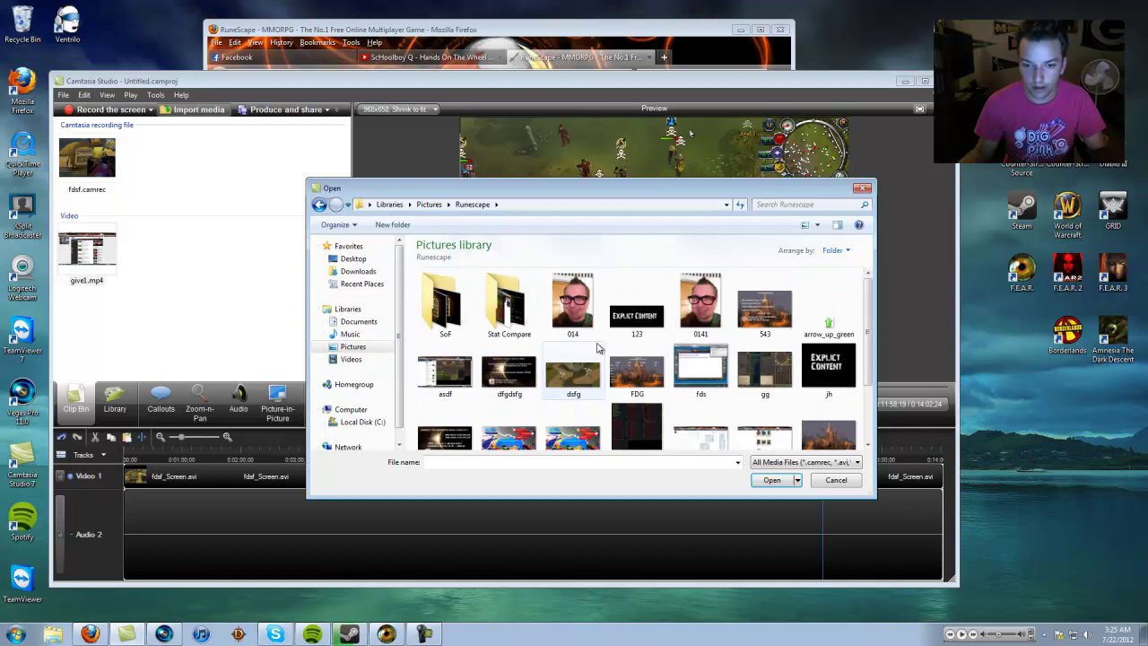
pyautogui.scroll(-1, 510, 408)
pyautogui.doubleClick(512, 417)
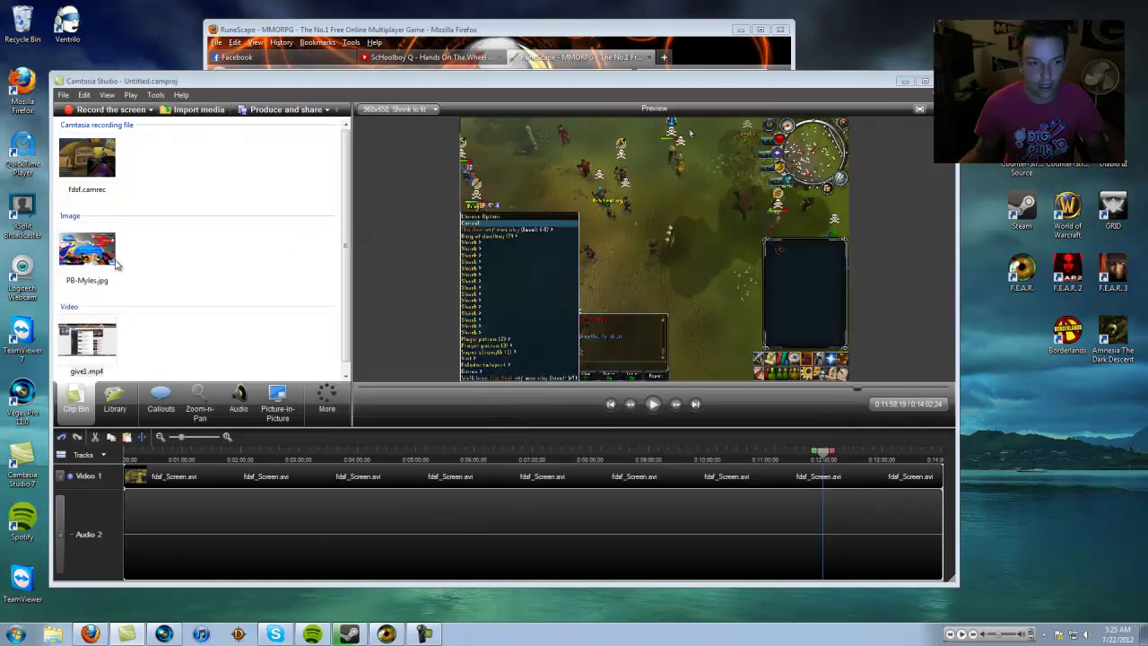
# - Place PB-Myles.jpg on the video track right after the fdsf gameplay footage
pyautogui.moveTo(114, 263); pyautogui.dragTo(942, 491)
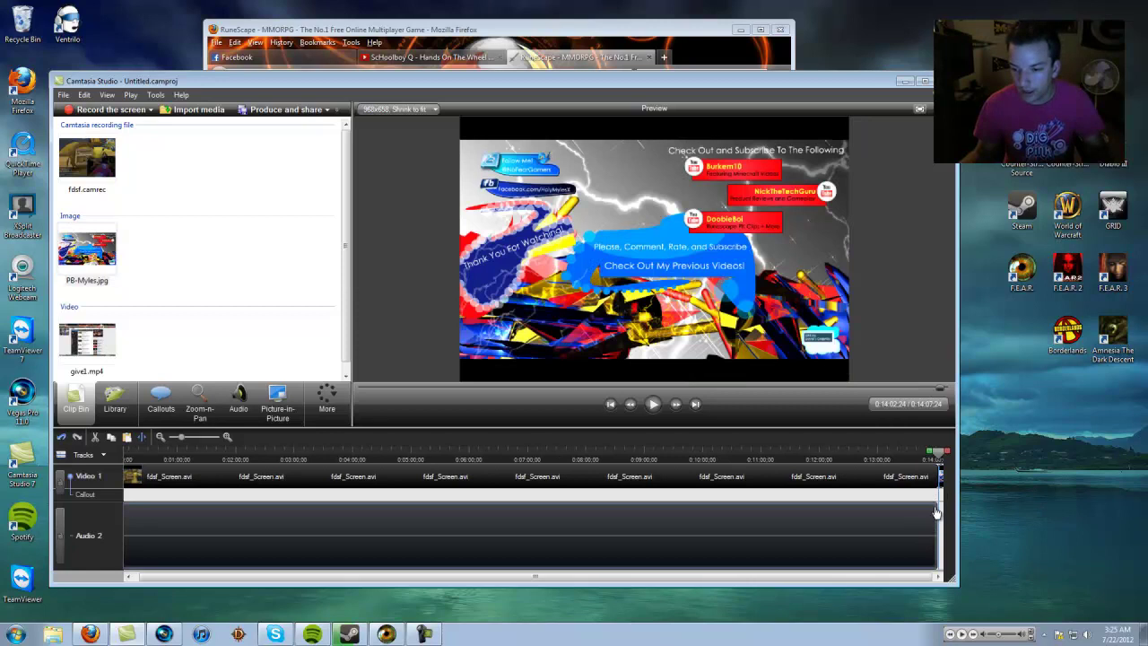
pyautogui.scroll(-3, 929, 520)
pyautogui.scroll(1, 931, 505)
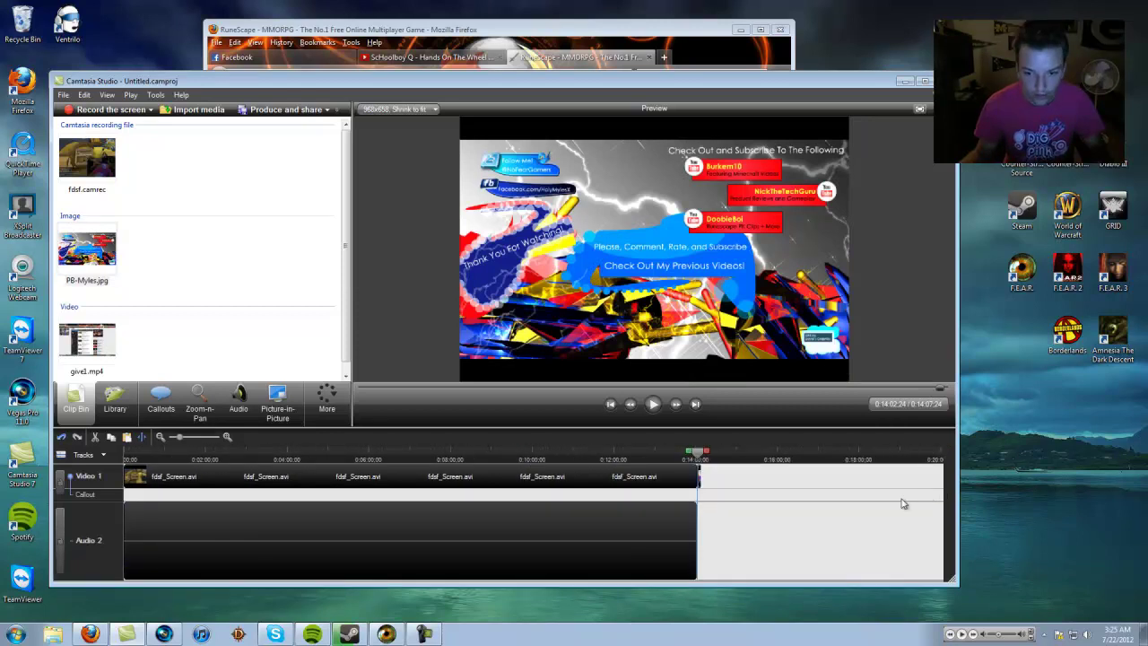
pyautogui.moveTo(186, 436)
pyautogui.mouseDown()
pyautogui.moveTo(198, 442)
pyautogui.moveTo(177, 437)
pyautogui.mouseUp()
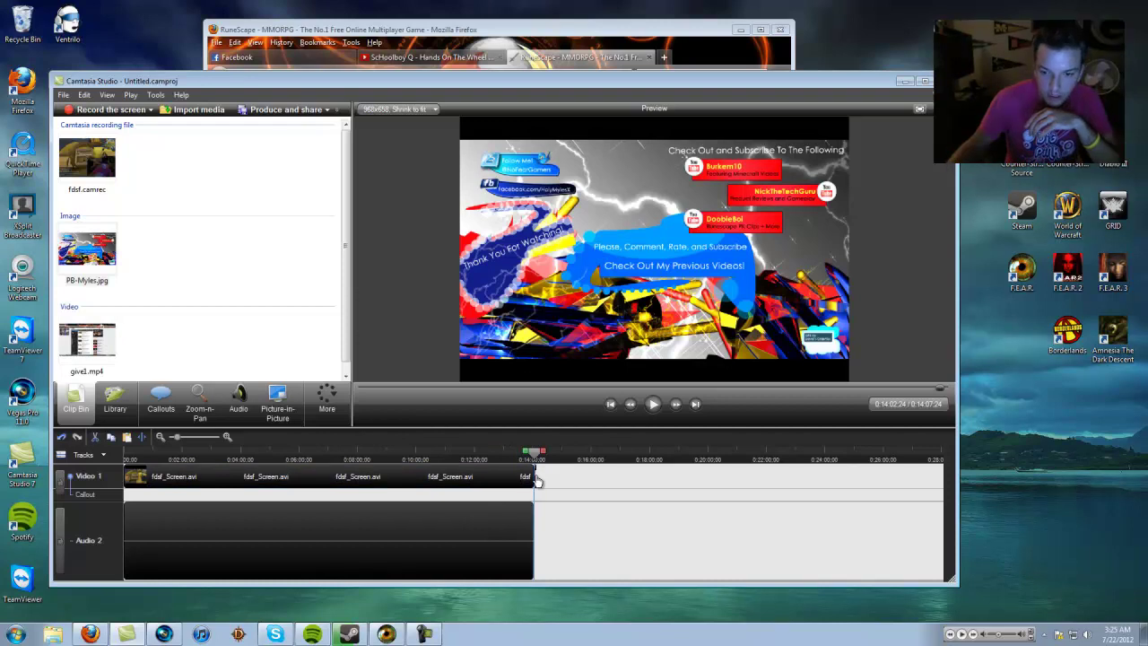
# - Lengthen the PB-Myles.jpg image duration slightly, then zoom the timeline in
pyautogui.rightClick(536, 481)
pyautogui.click(576, 311)
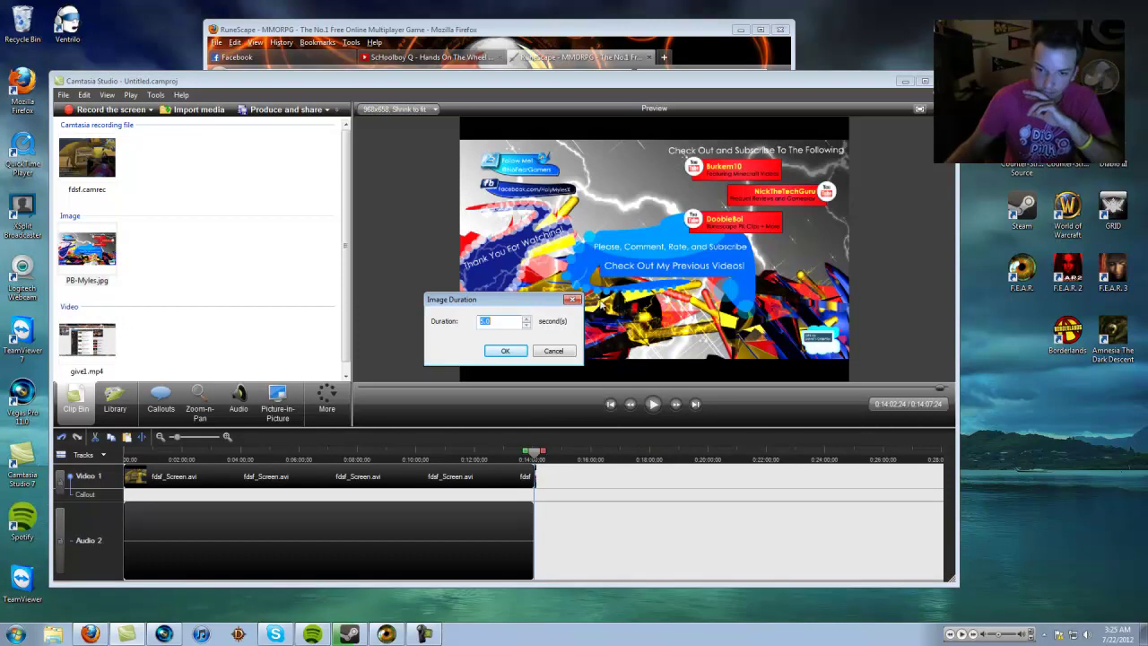
pyautogui.click(572, 299)
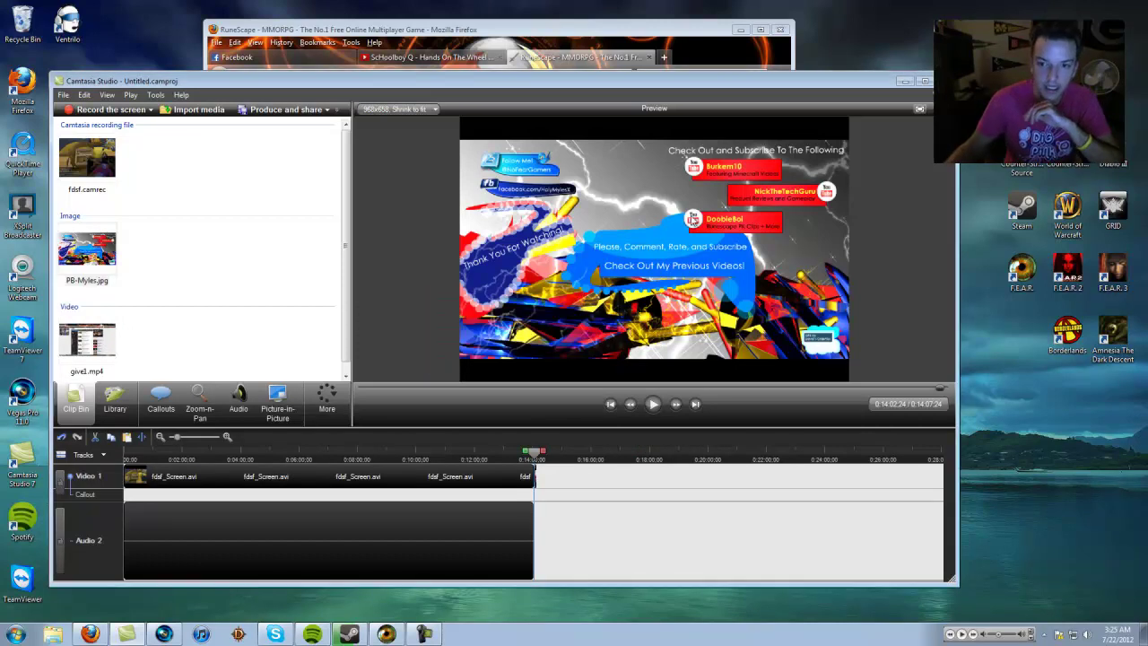
pyautogui.rightClick(536, 485)
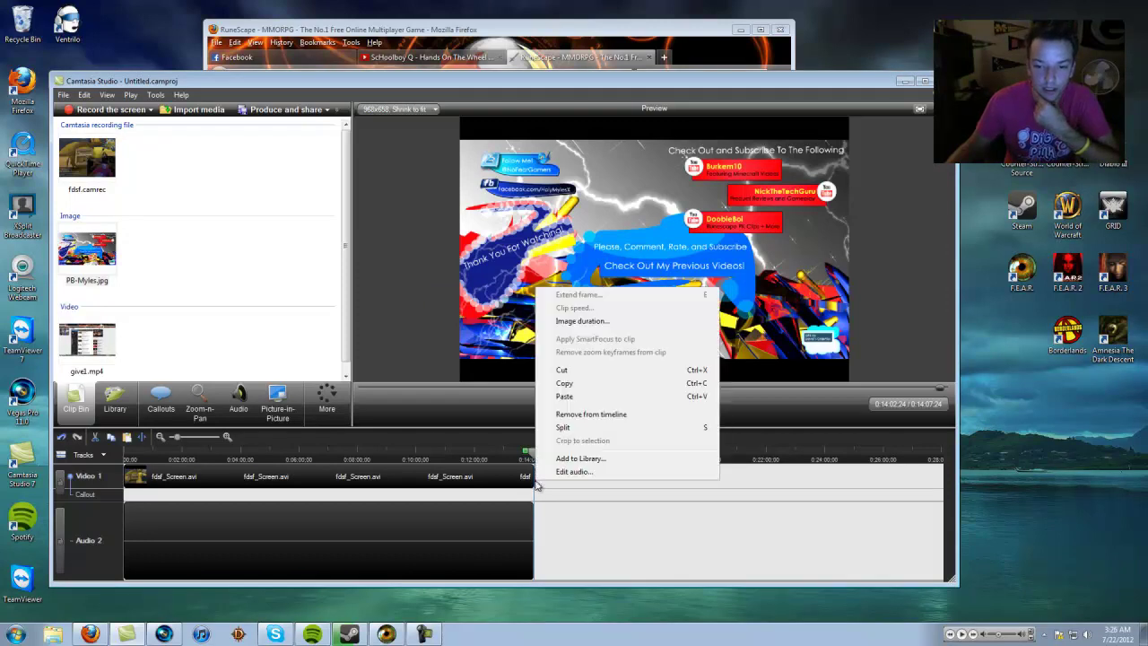
pyautogui.click(581, 322)
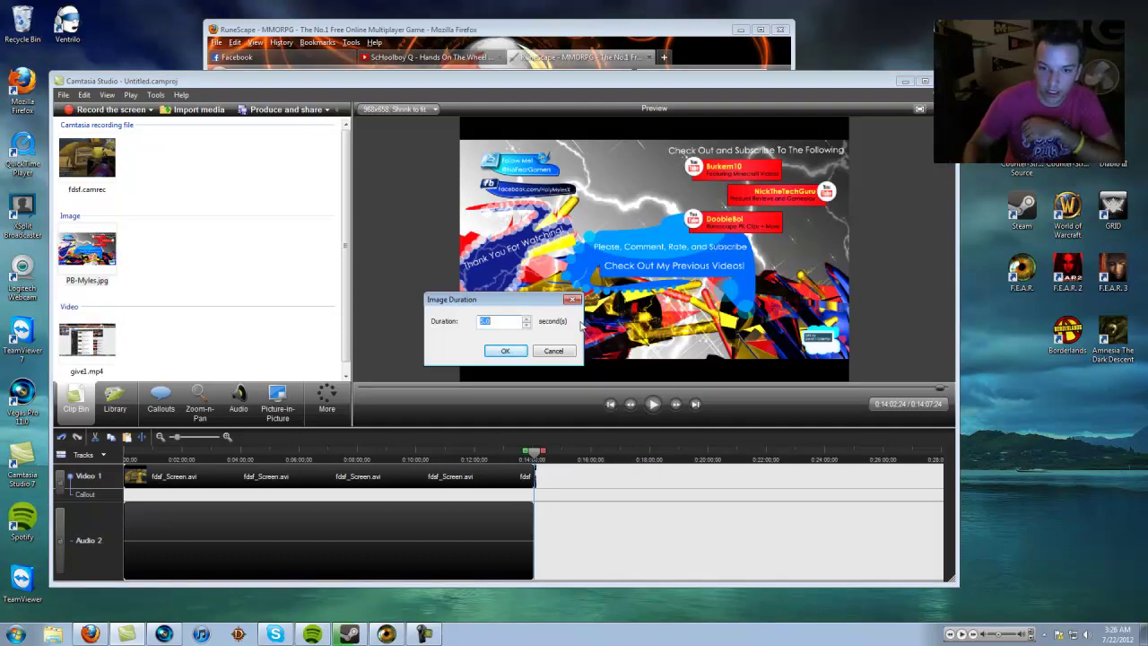
pyautogui.press('Return')
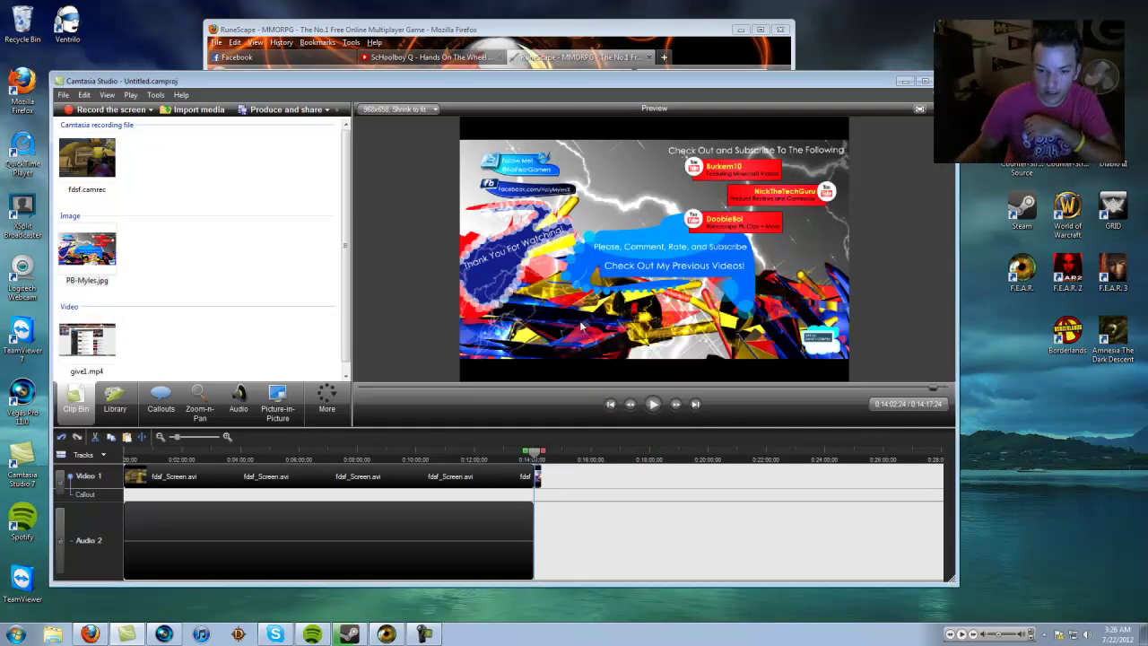
pyautogui.click(228, 437)
pyautogui.click(228, 437)
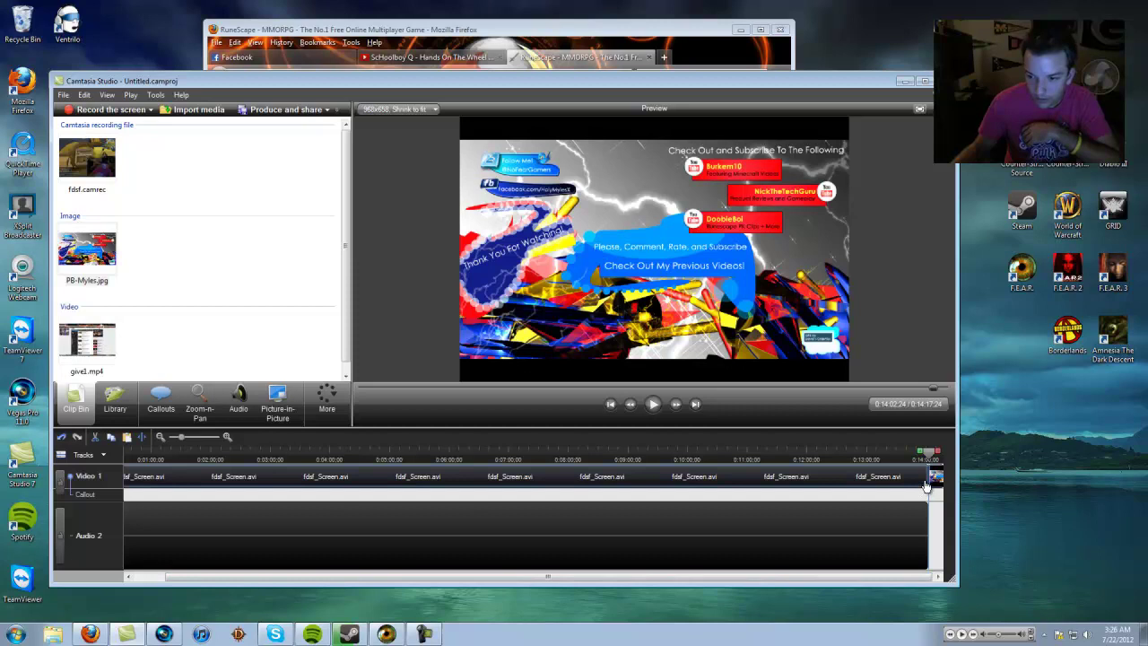
pyautogui.scroll(5, 918, 476)
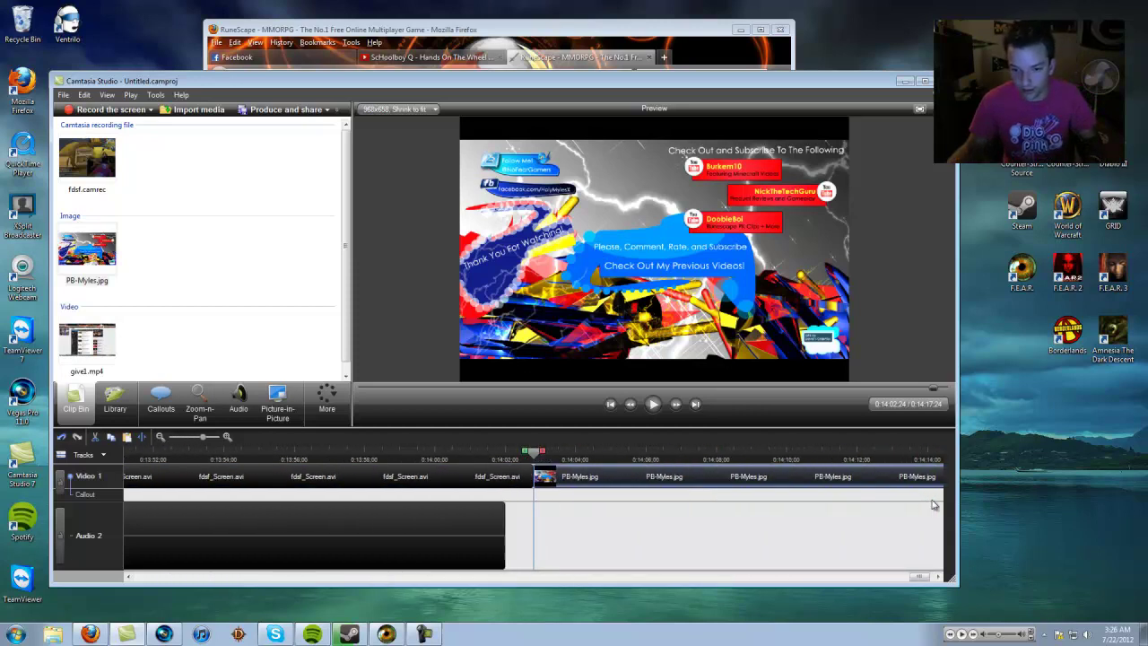
pyautogui.scroll(-2, 910, 518)
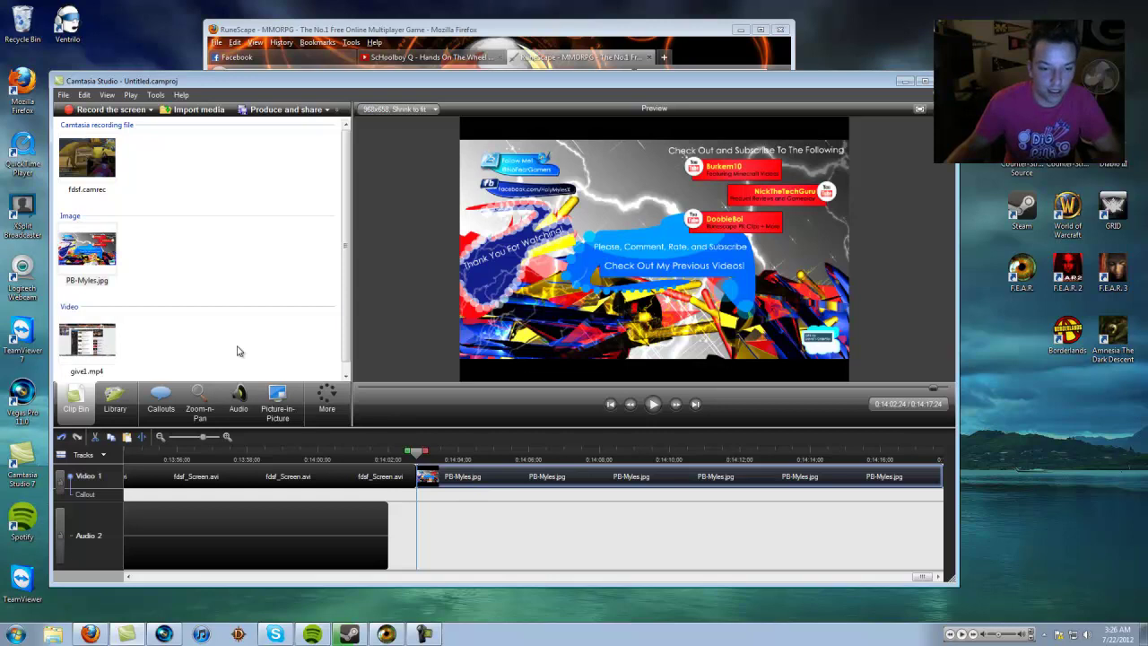
# - Add the Fade through black transition between the gameplay clip and pb-myles.jpg
pyautogui.click(326, 397)
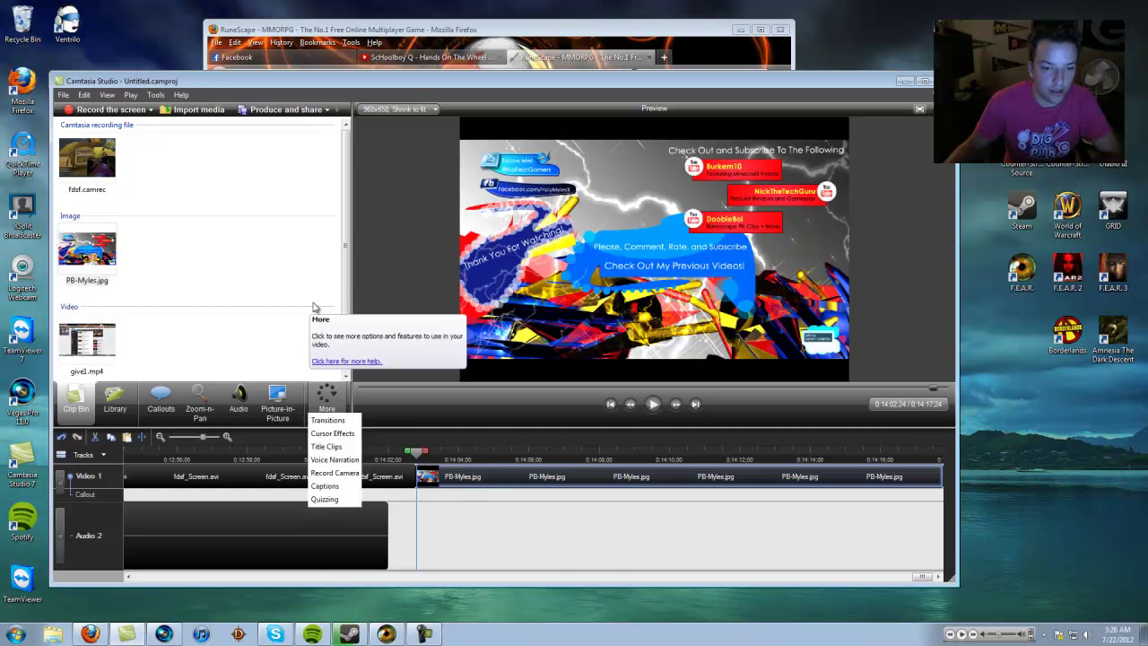
pyautogui.click(328, 409)
pyautogui.click(328, 409)
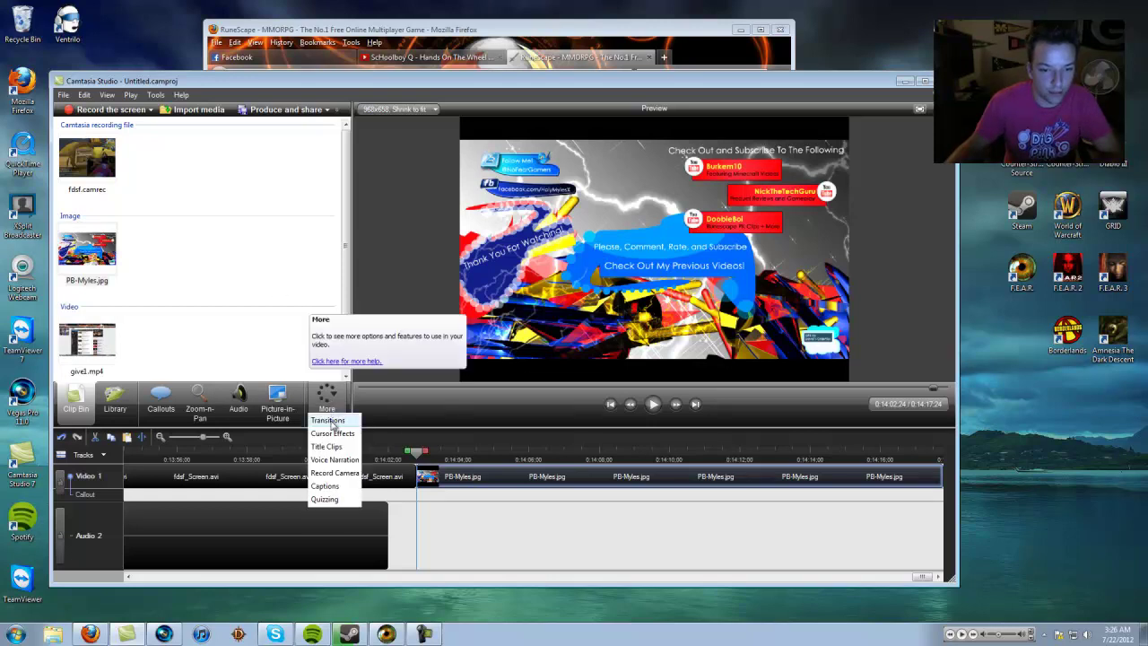
pyautogui.click(333, 420)
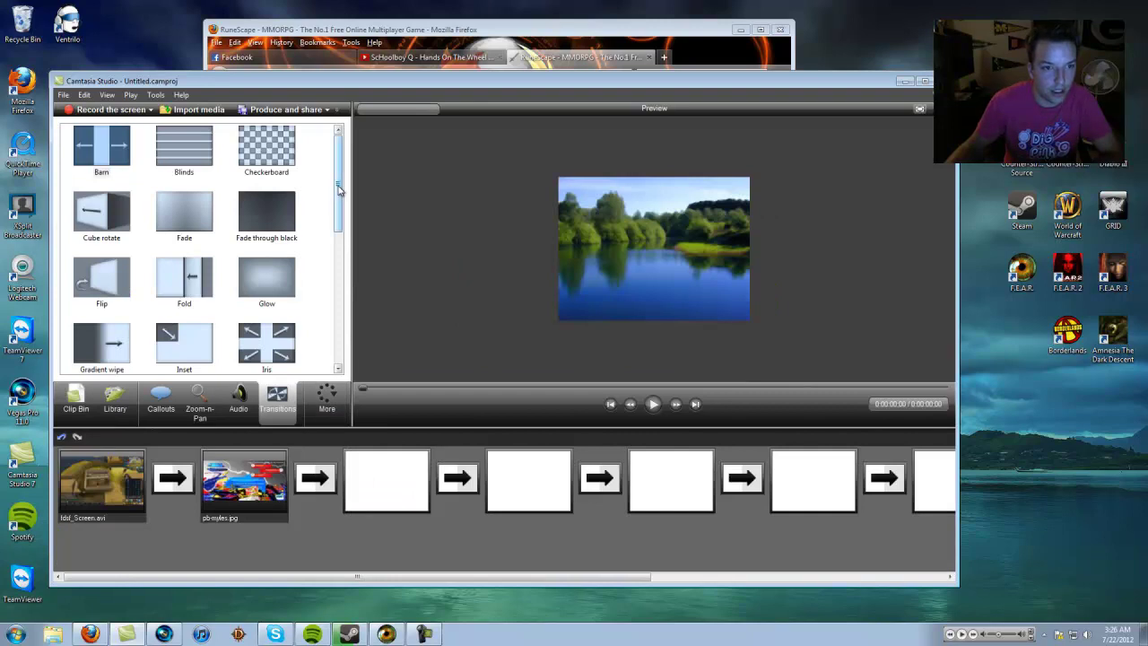
pyautogui.moveTo(339, 189); pyautogui.dragTo(353, 134)
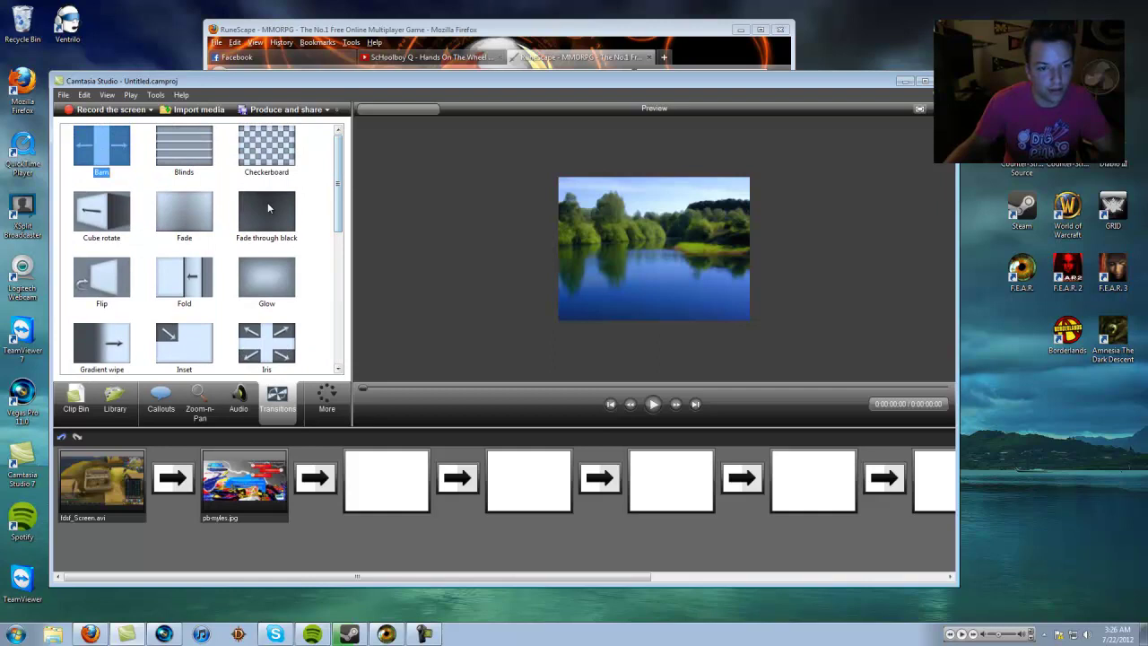
pyautogui.moveTo(267, 208); pyautogui.dragTo(181, 485)
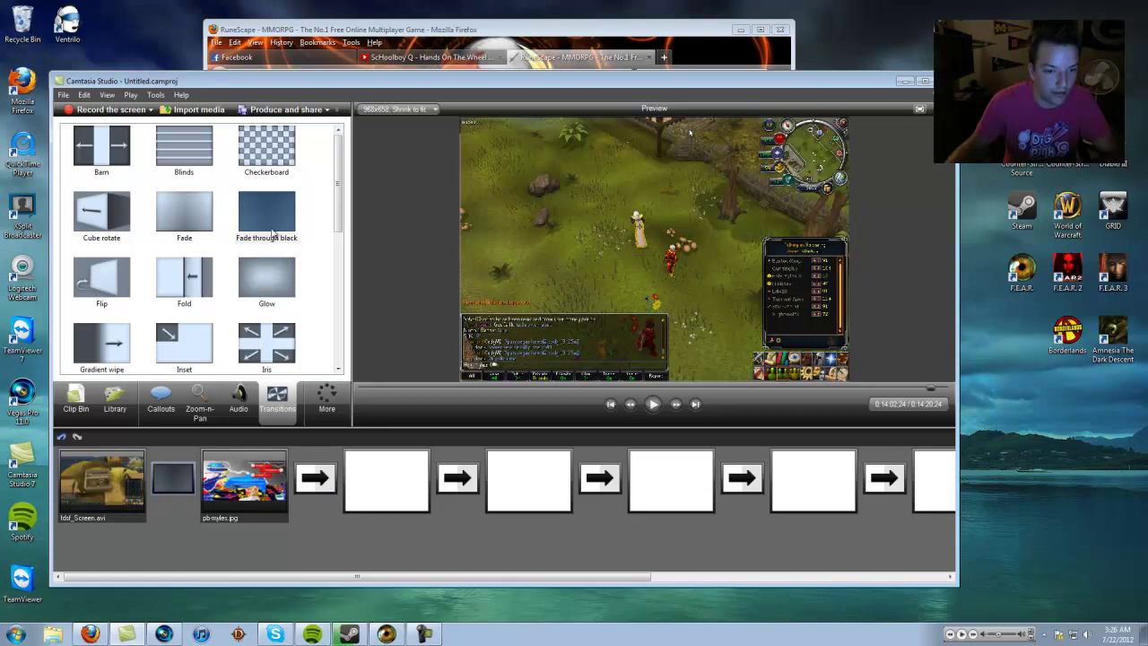
pyautogui.moveTo(266, 211); pyautogui.dragTo(314, 481)
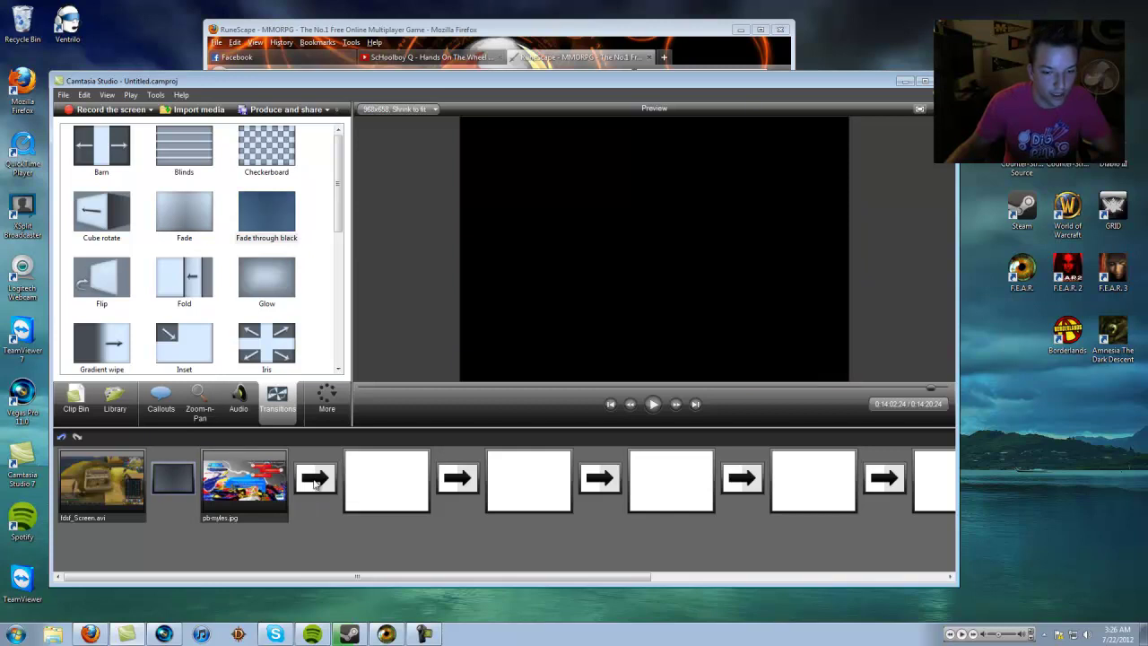
# - Set the fade transition's duration to 1.5 seconds
pyautogui.rightClick(183, 481)
pyautogui.click(224, 500)
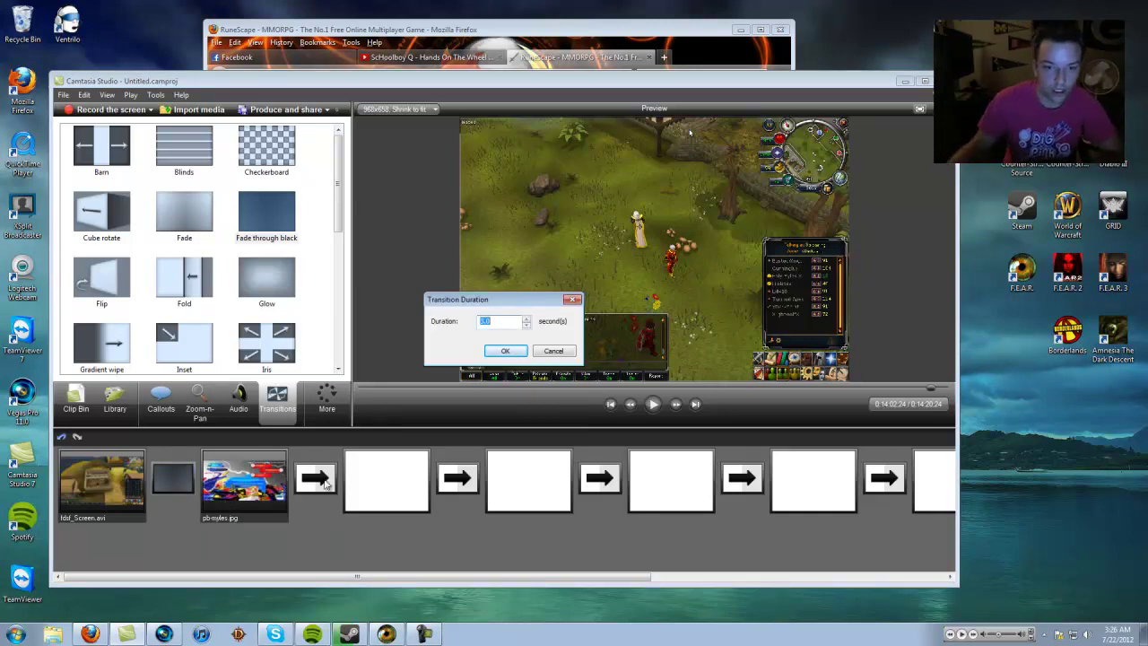
pyautogui.click(554, 350)
pyautogui.rightClick(160, 477)
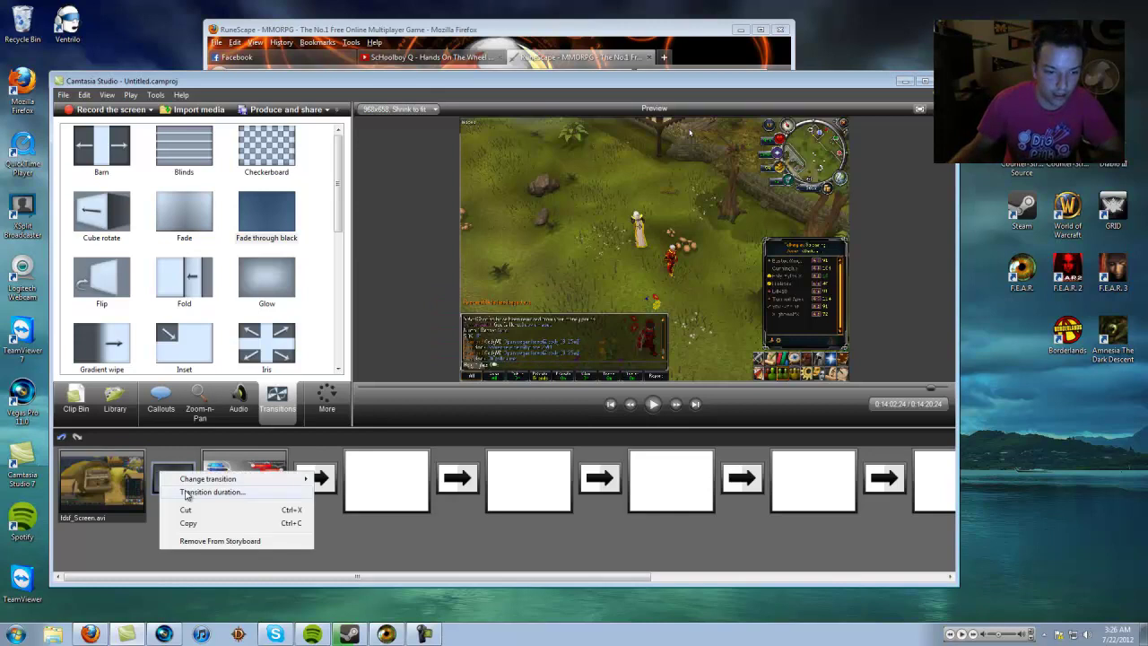
pyautogui.click(188, 491)
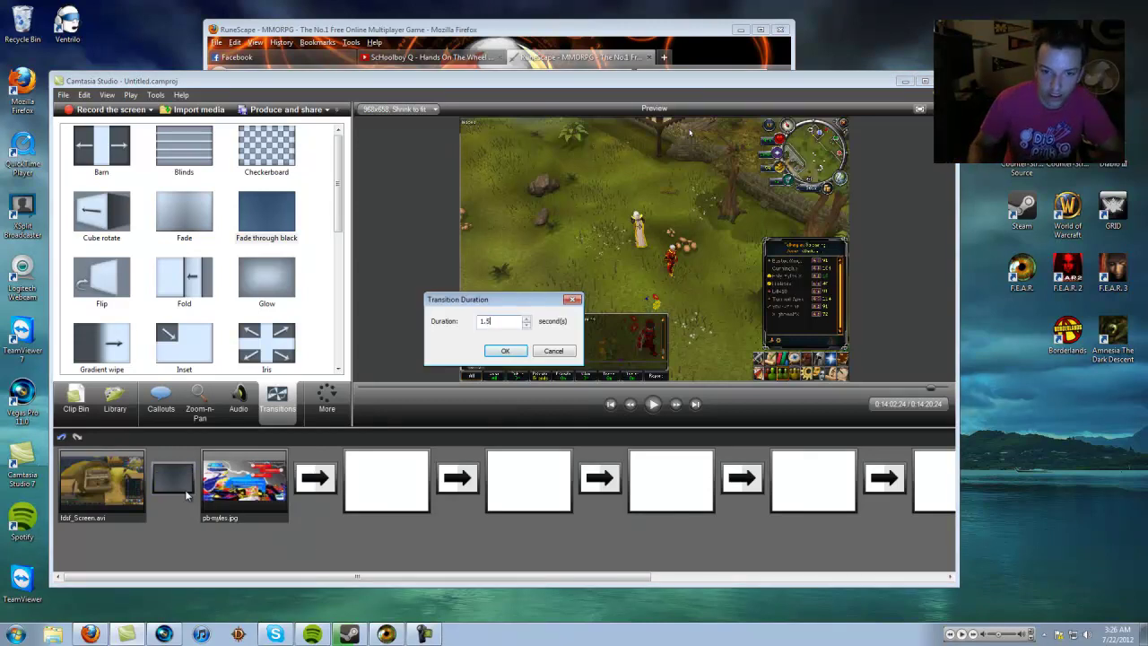
pyautogui.press('Return')
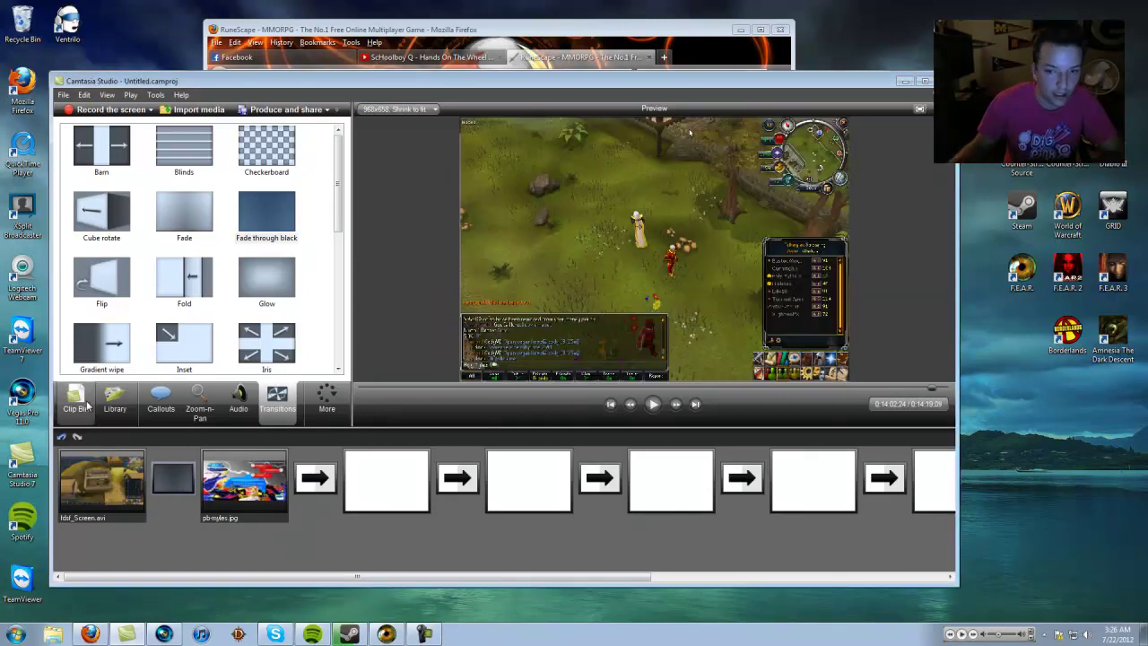
# - Play the timeline through the fade into the end-screen image, parking the playhead at the image's start
pyautogui.click(87, 405)
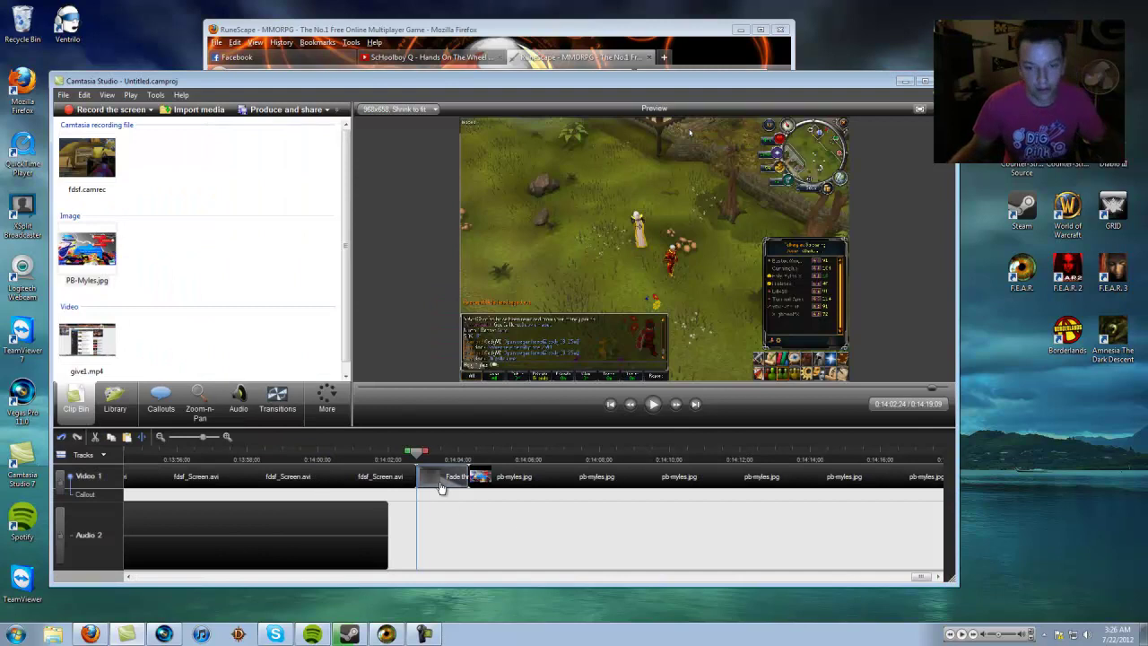
pyautogui.click(247, 450)
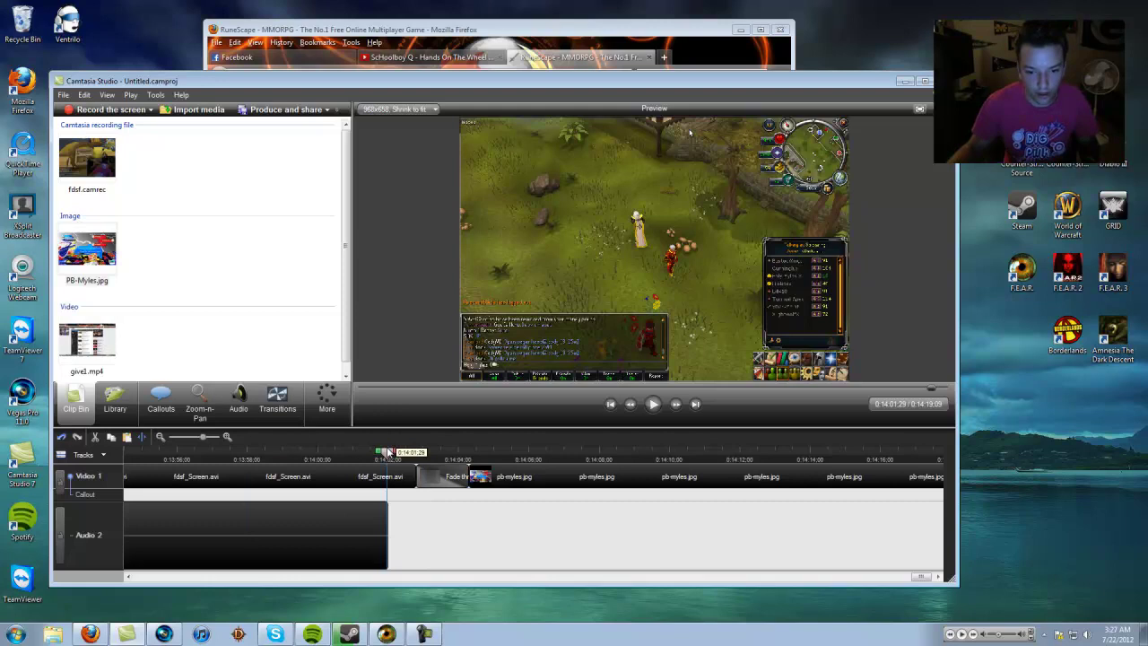
pyautogui.click(654, 404)
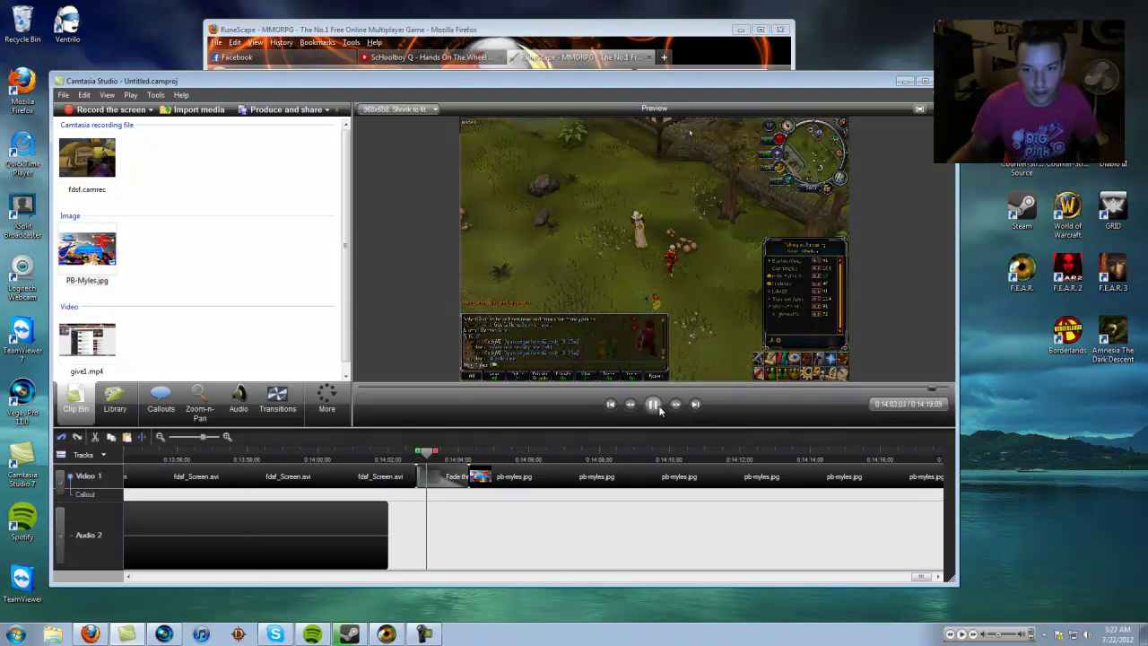
pyautogui.click(653, 405)
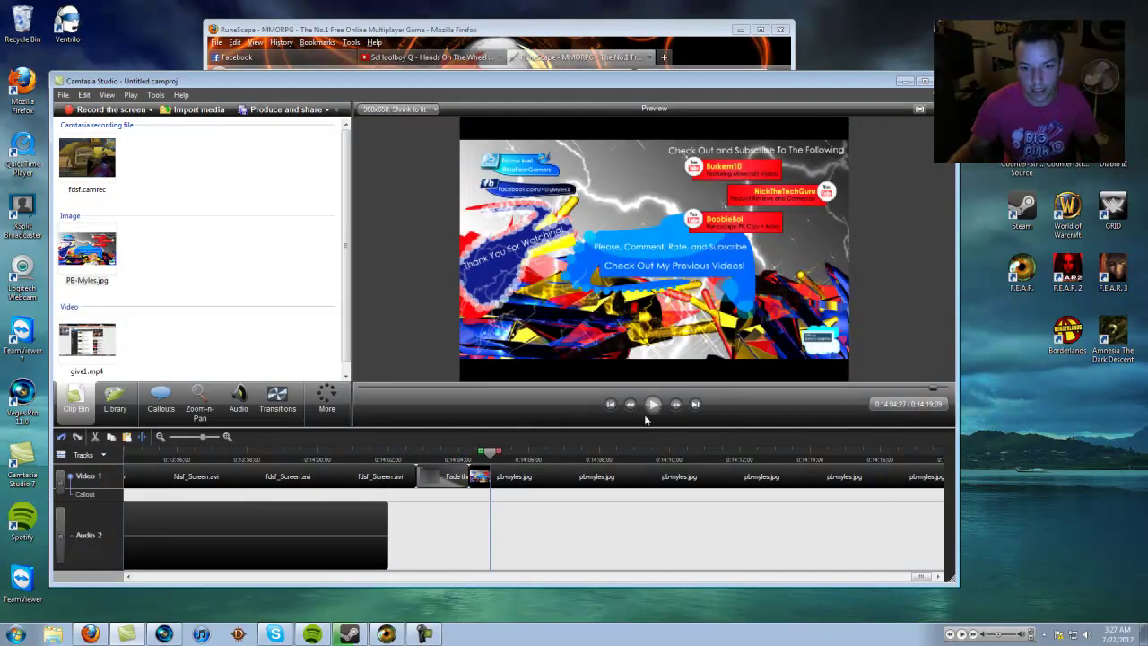
pyautogui.moveTo(490, 452); pyautogui.dragTo(469, 452)
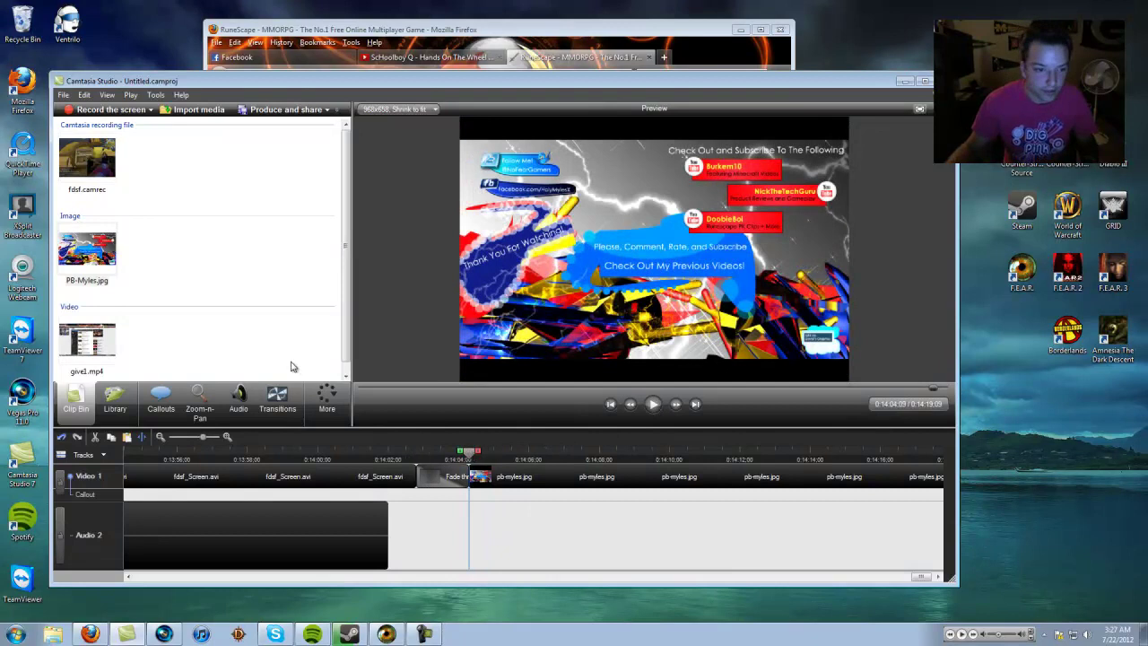
pyautogui.rightClick(470, 501)
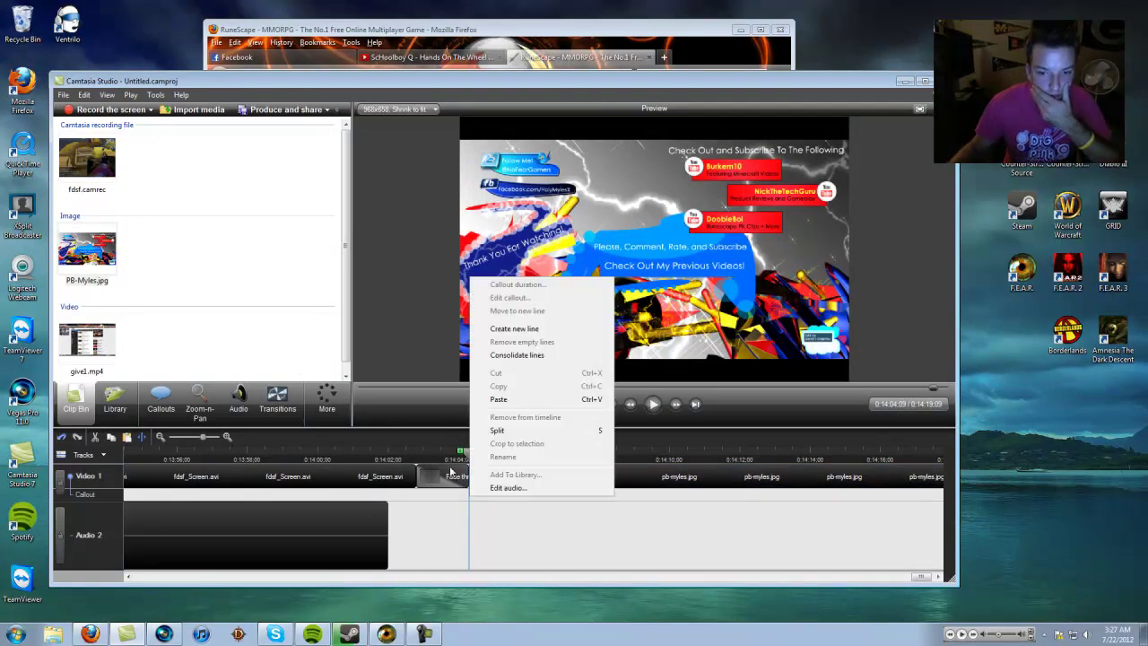
pyautogui.click(396, 341)
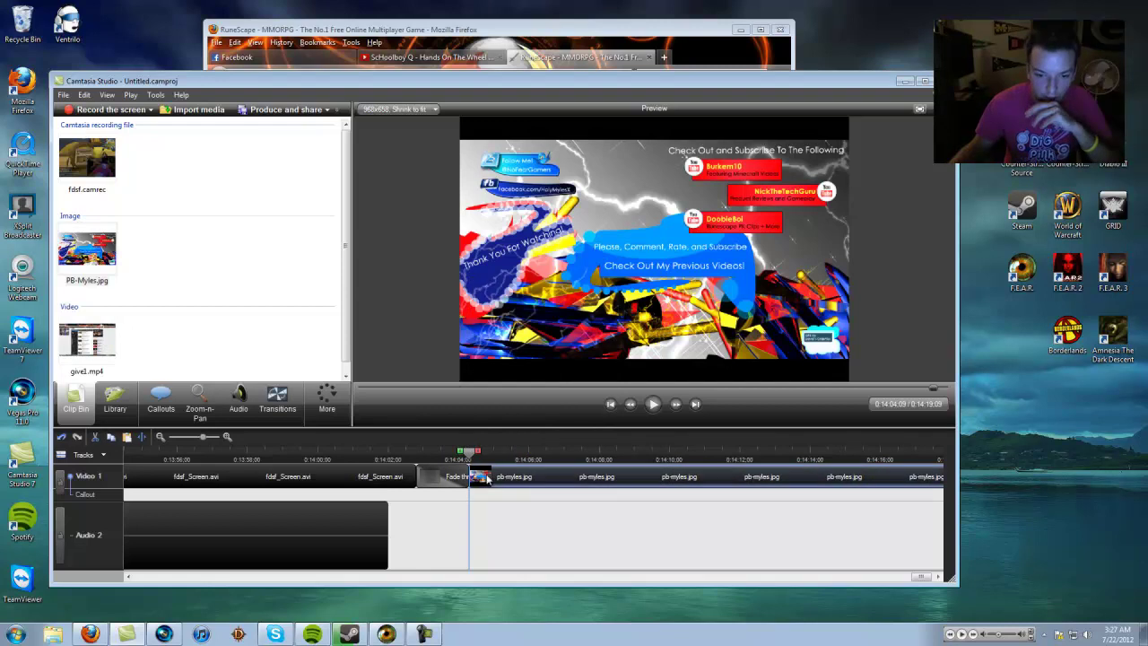
pyautogui.rightClick(485, 477)
pyautogui.click(141, 353)
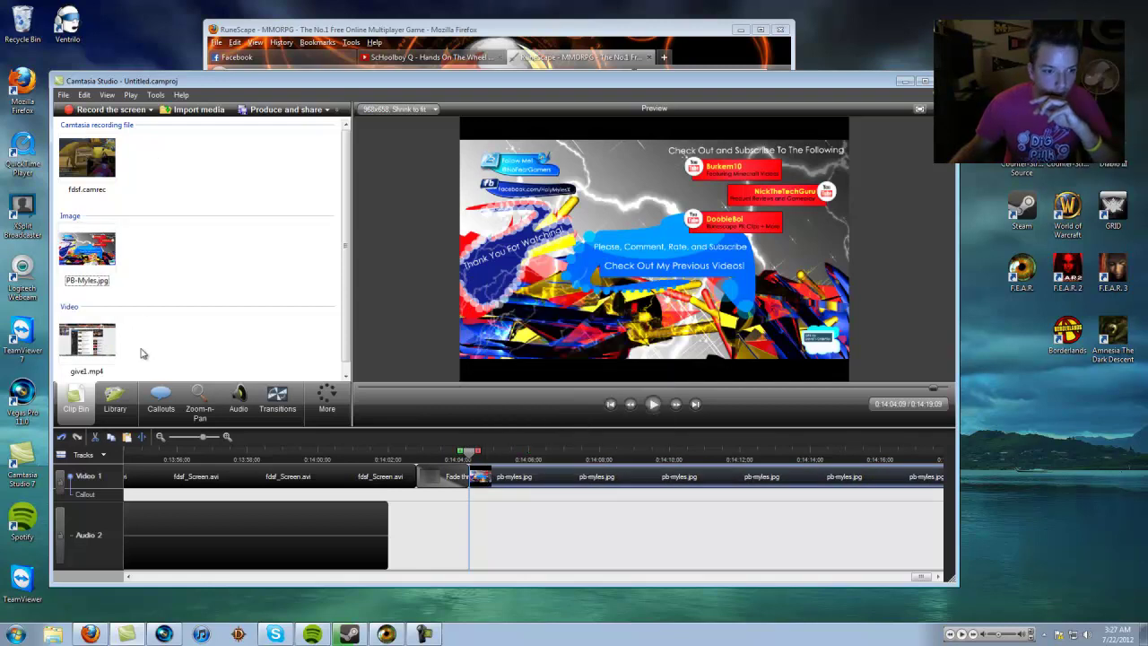
# - Add give1.mp4 as a PIP video, trim its start, and align it with the end-screen image
pyautogui.rightClick(104, 347)
pyautogui.moveTo(140, 388)
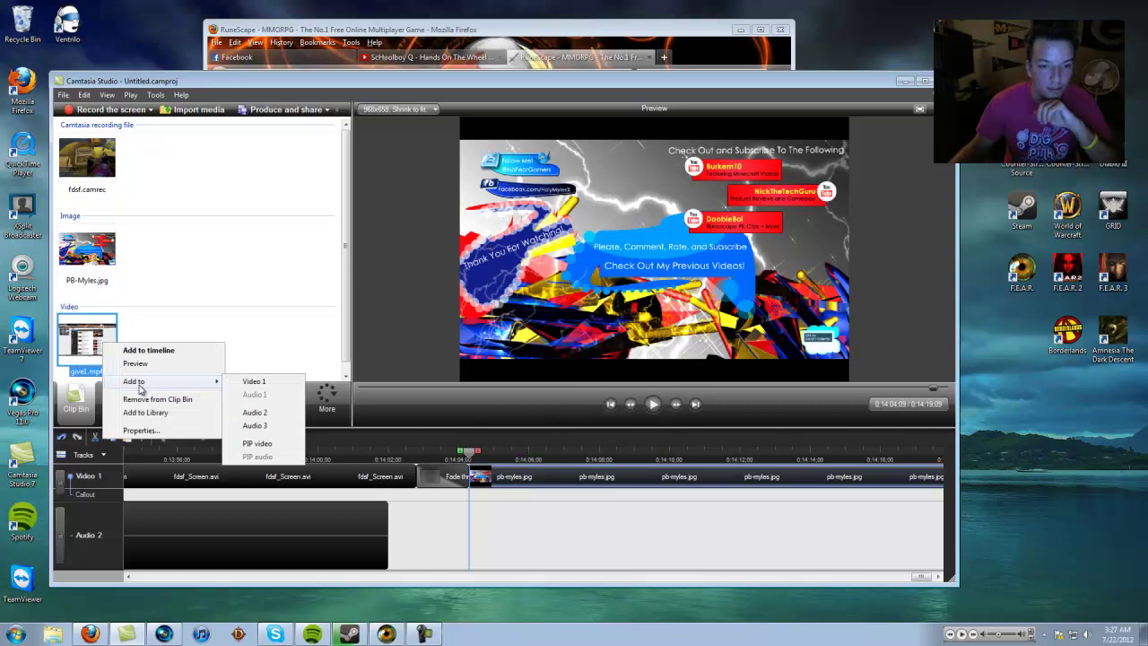
pyautogui.click(256, 443)
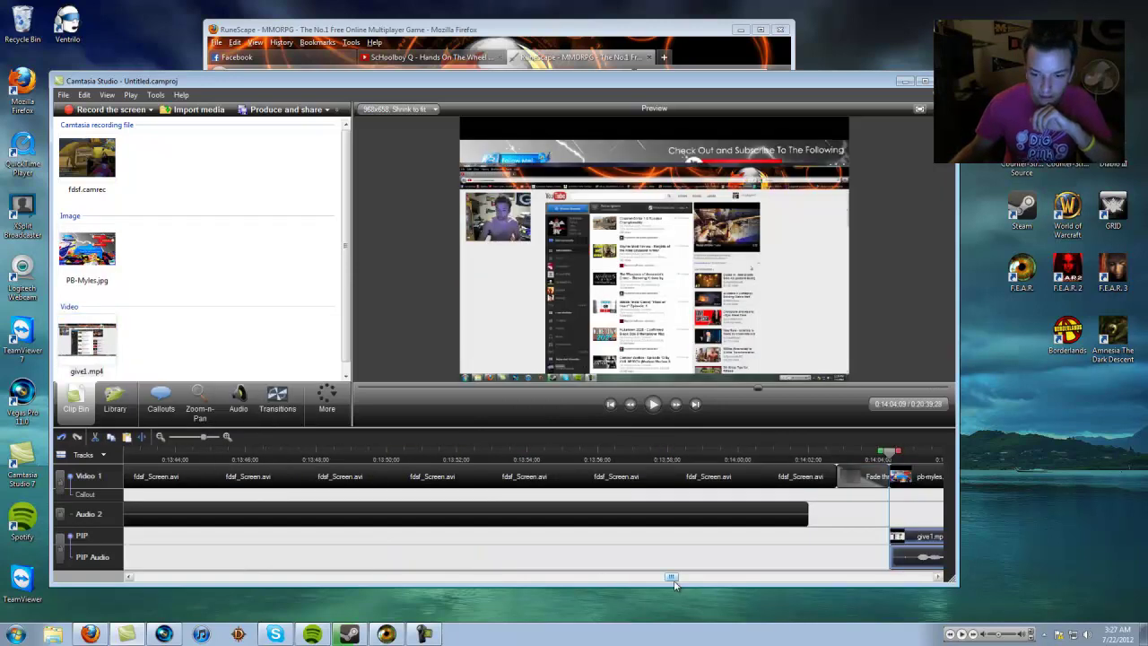
pyautogui.moveTo(675, 581); pyautogui.dragTo(682, 579)
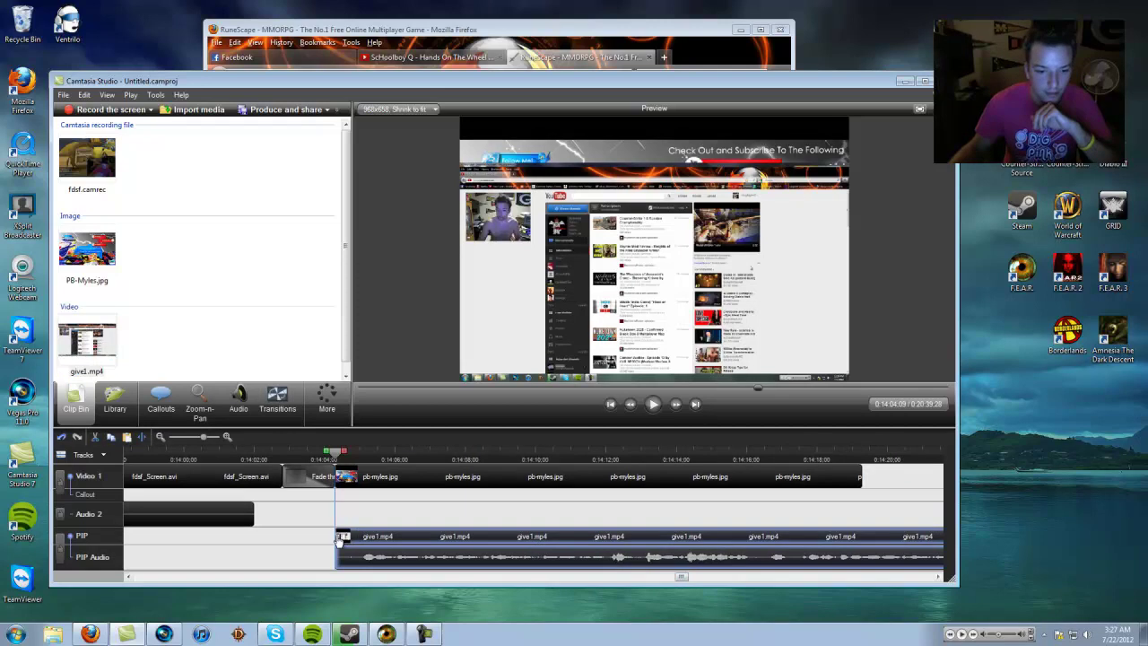
pyautogui.moveTo(339, 536); pyautogui.dragTo(529, 549)
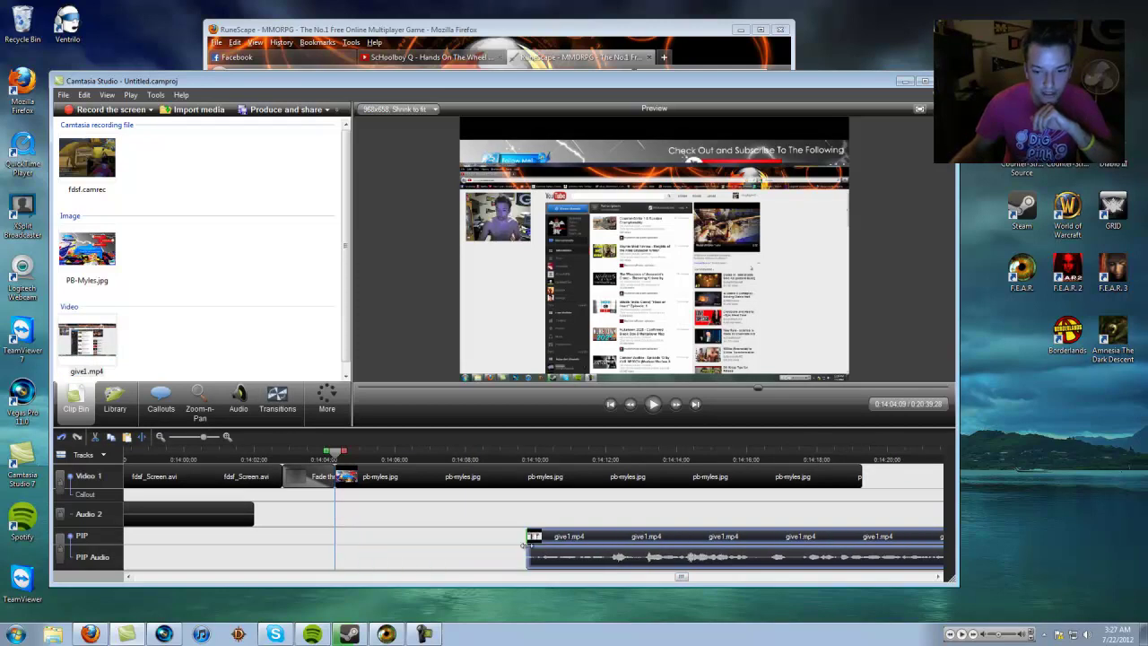
pyautogui.moveTo(623, 544); pyautogui.dragTo(431, 522)
pyautogui.scroll(-3, 431, 521)
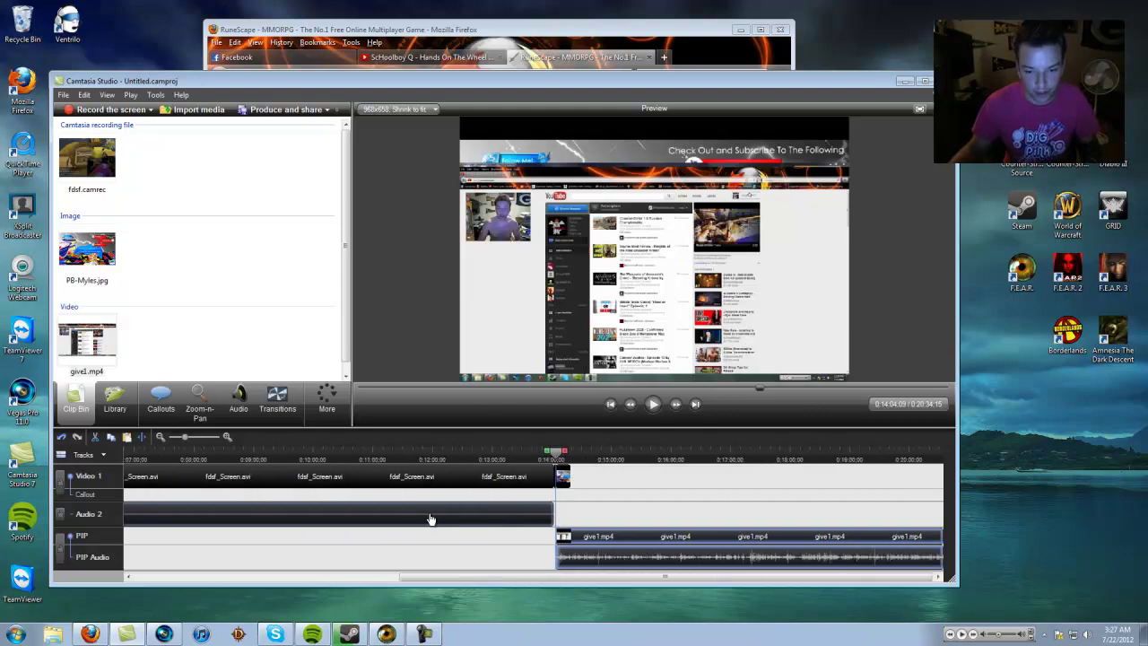
pyautogui.scroll(-3, 431, 519)
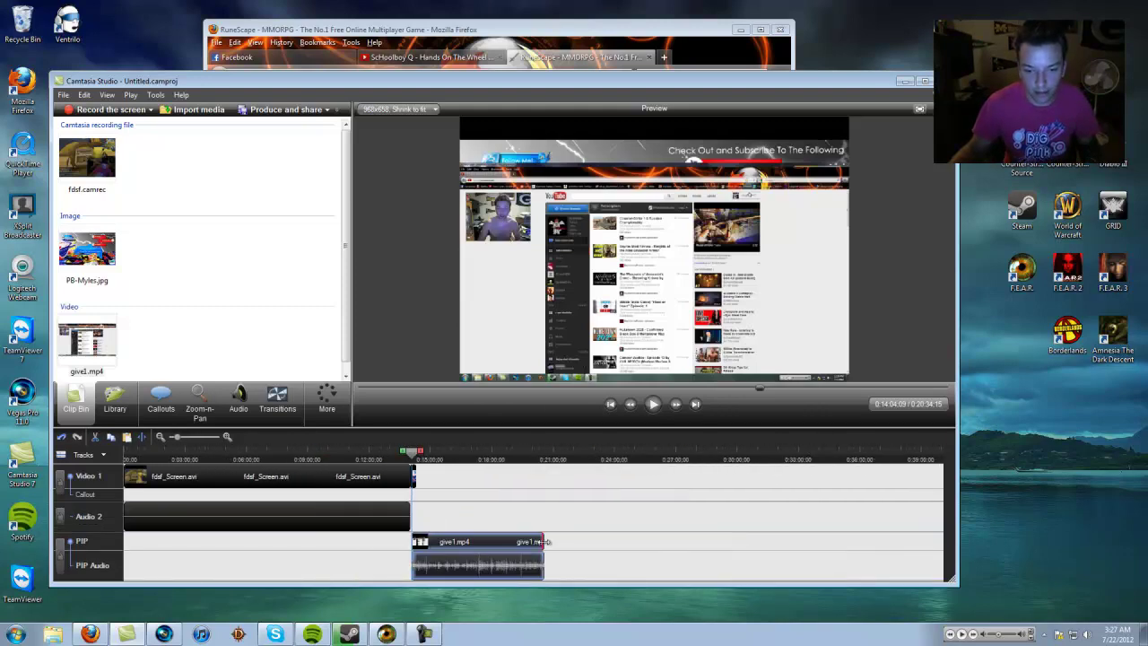
# - Trim give1.mp4's end so it finishes with the end-screen image, previewing the overlay
pyautogui.moveTo(504, 544); pyautogui.dragTo(427, 546)
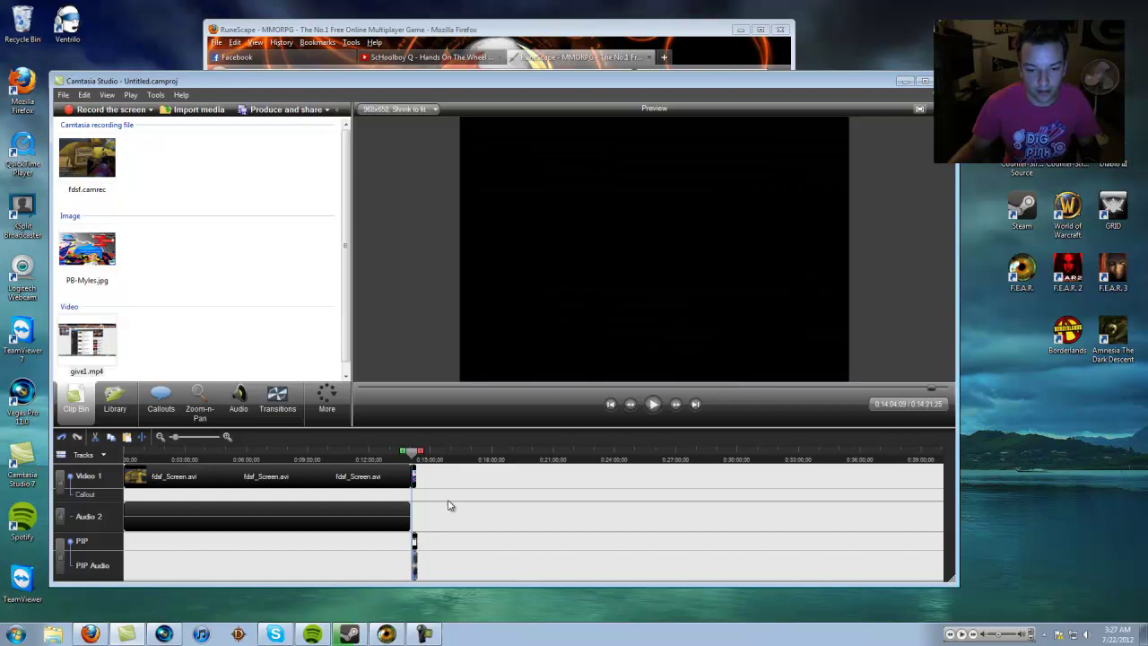
pyautogui.scroll(5, 448, 502)
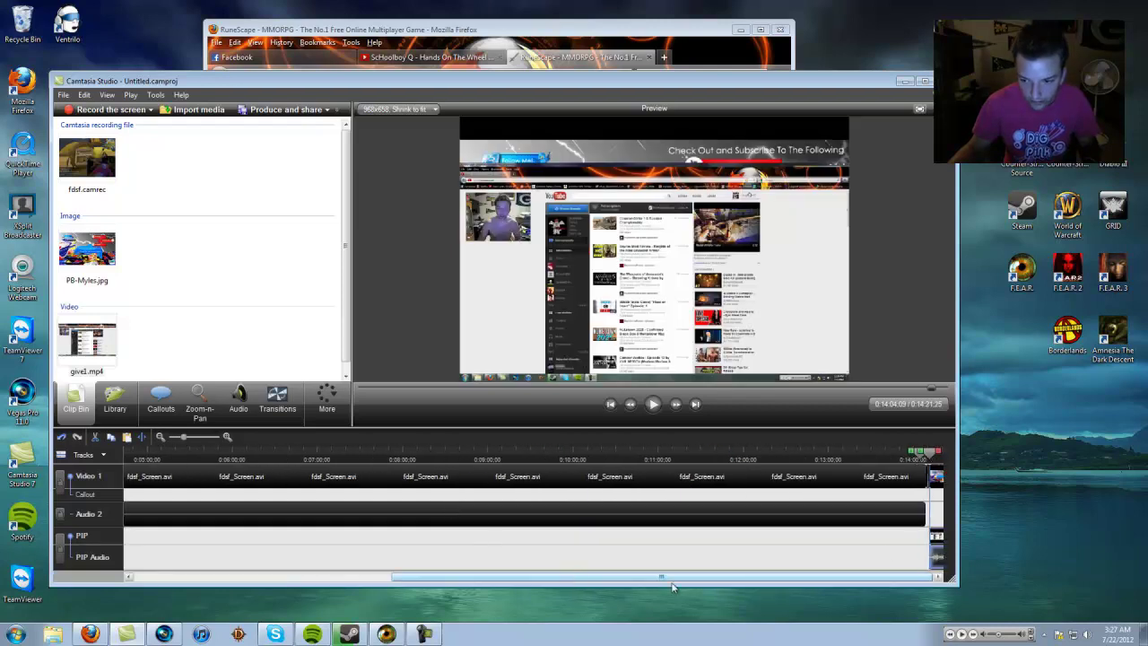
pyautogui.scroll(3, 884, 551)
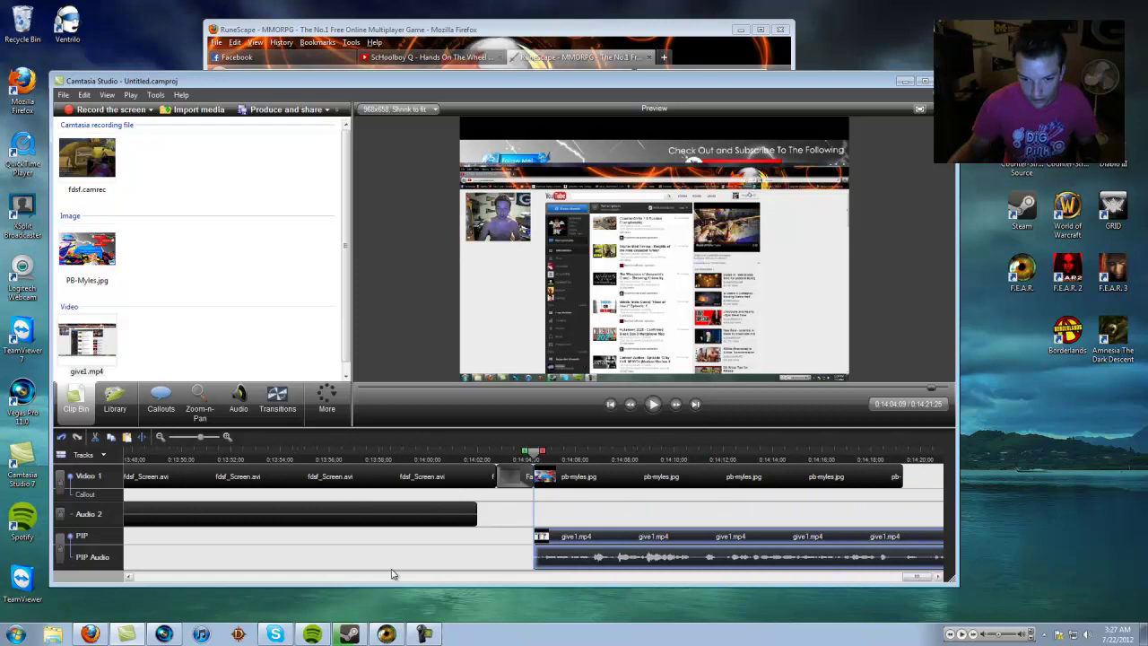
pyautogui.moveTo(922, 579); pyautogui.dragTo(961, 577)
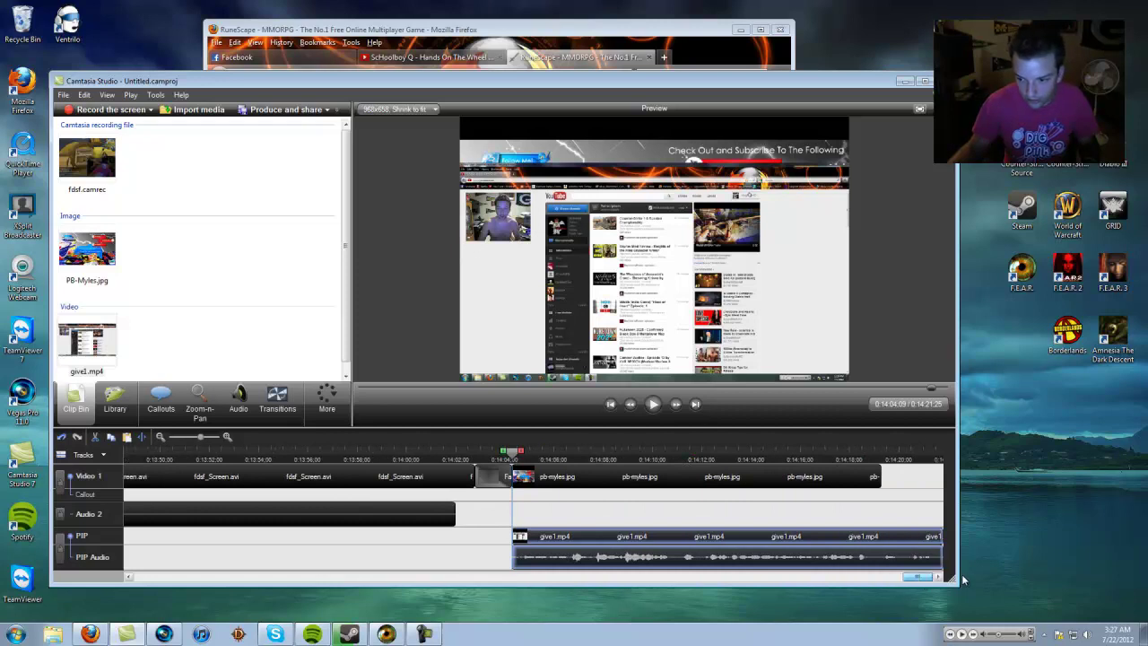
pyautogui.moveTo(505, 459); pyautogui.dragTo(513, 454)
pyautogui.click(565, 471)
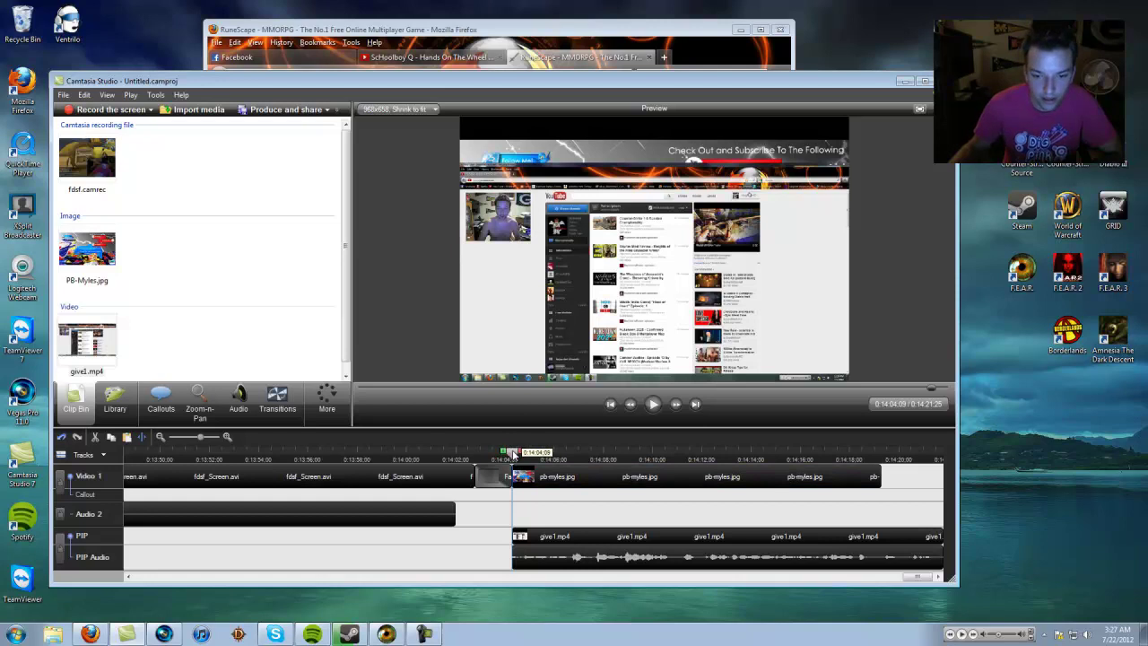
pyautogui.moveTo(512, 454); pyautogui.dragTo(882, 457)
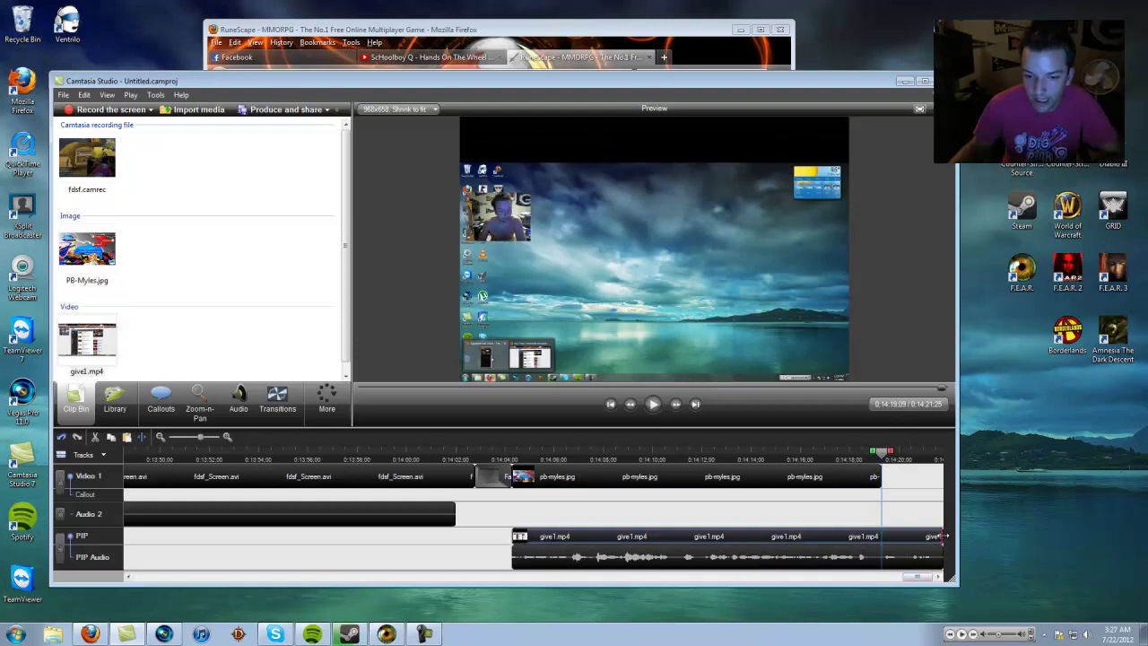
pyautogui.moveTo(943, 536); pyautogui.dragTo(890, 542)
pyautogui.moveTo(944, 457); pyautogui.dragTo(574, 459)
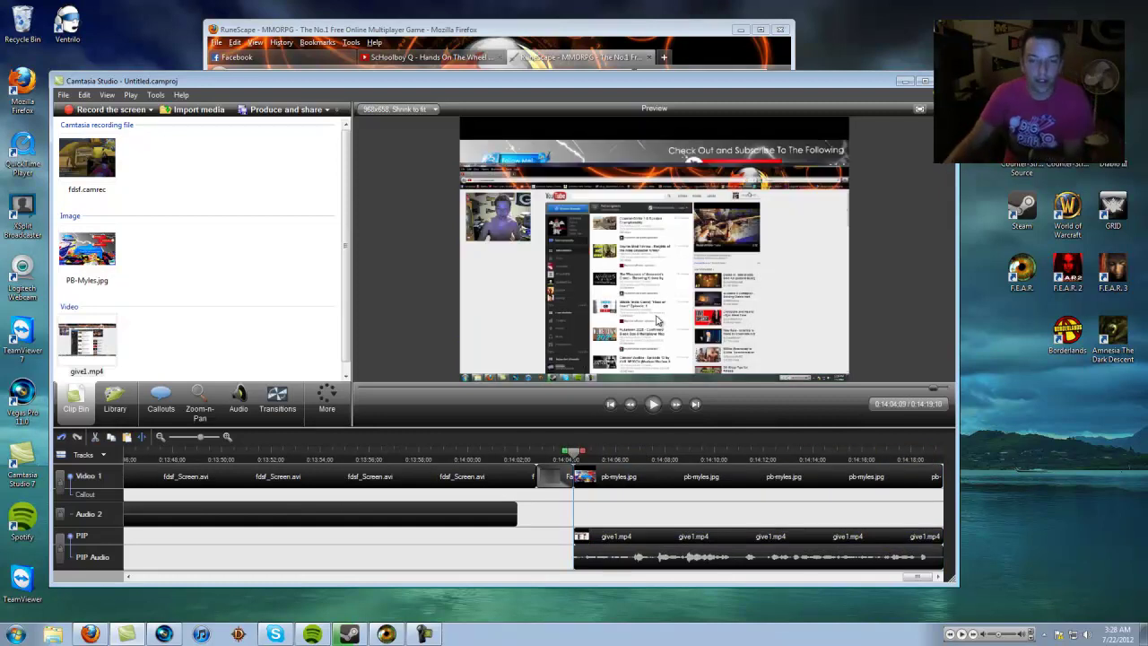
# - Resize the give1.mp4 overlay to 391×220, move it to the lower middle, and play it back
pyautogui.click(575, 257)
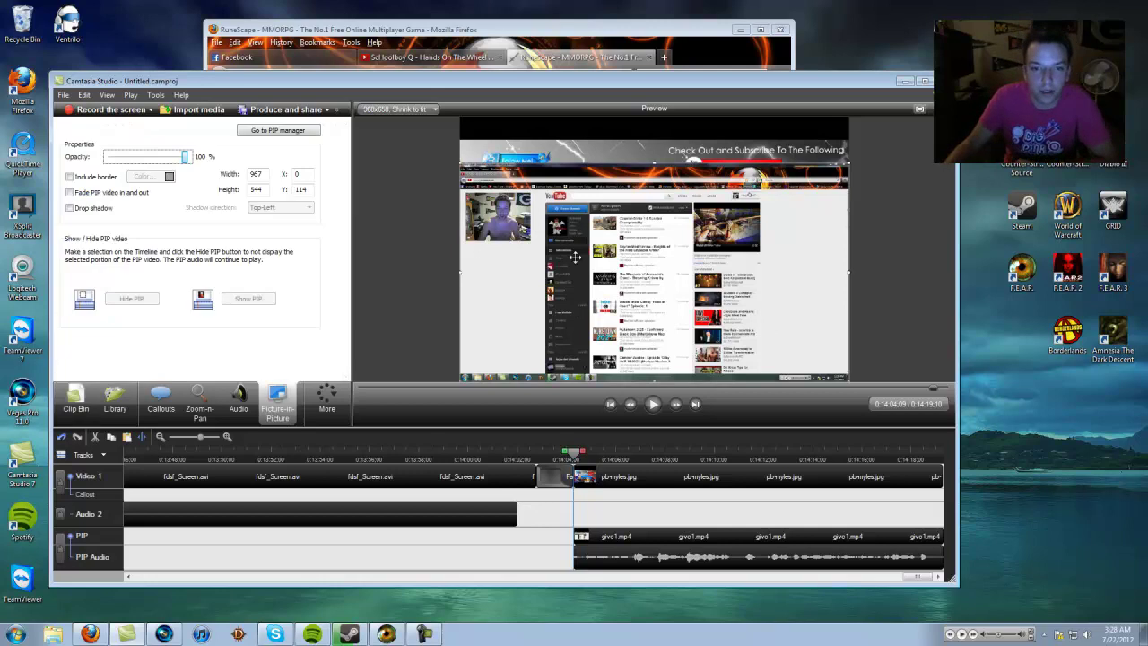
pyautogui.moveTo(459, 165); pyautogui.dragTo(691, 296)
pyautogui.moveTo(720, 338); pyautogui.dragTo(624, 323)
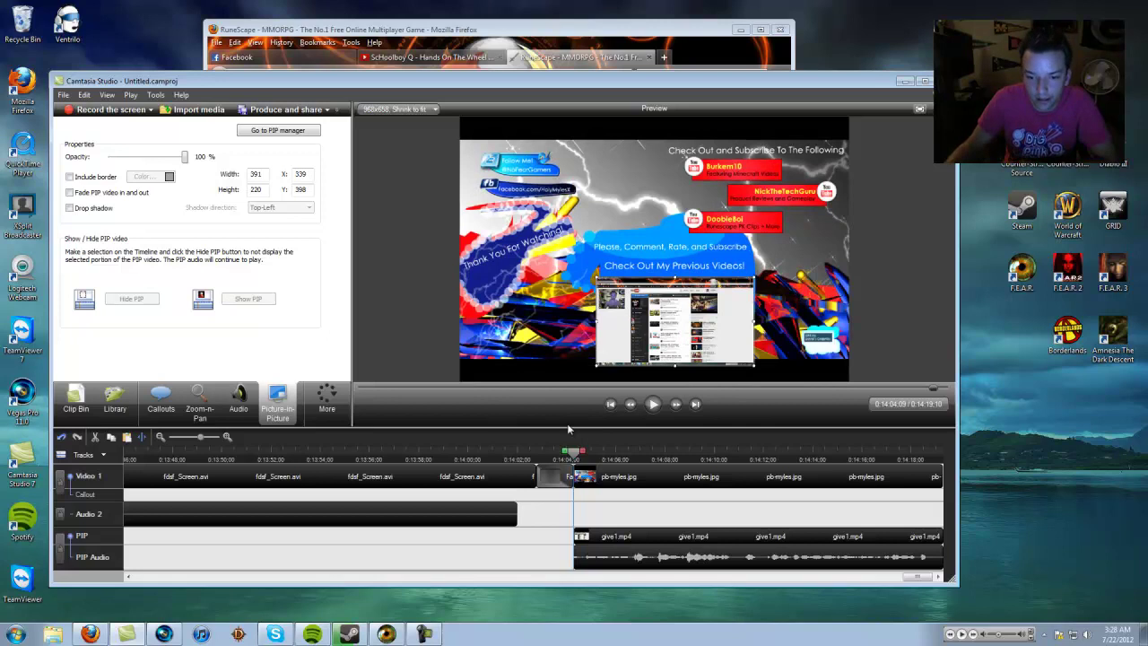
pyautogui.click(653, 404)
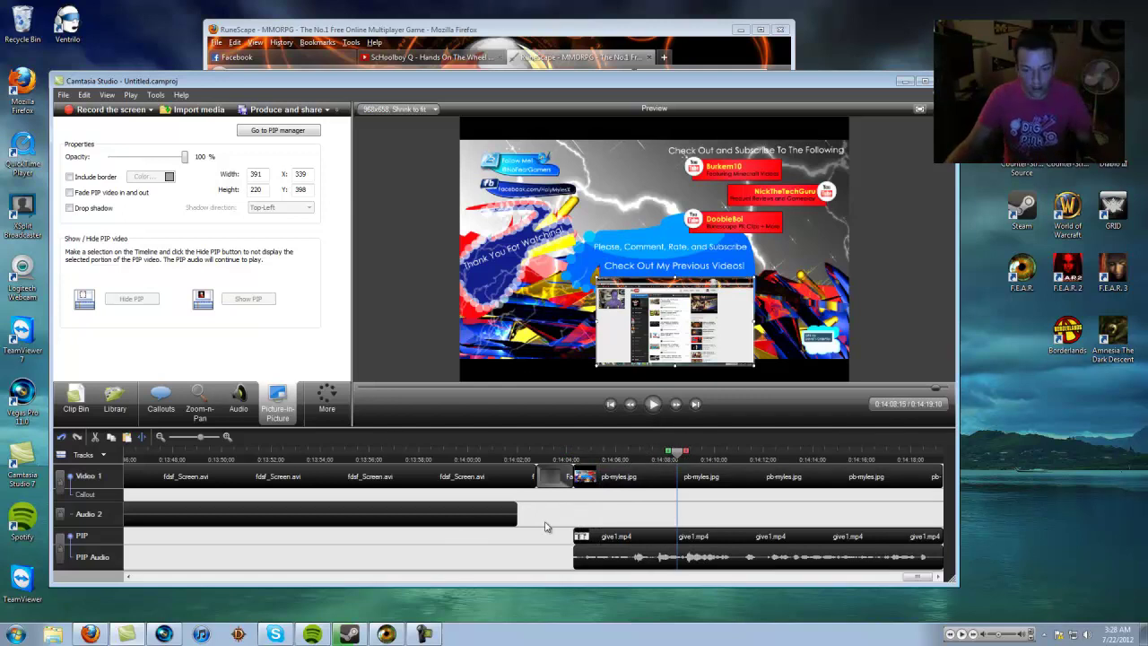
# - Delete the give1.mp4 picture-in-picture clip from the end screen's PIP track
pyautogui.click(642, 542)
pyautogui.press('Delete')
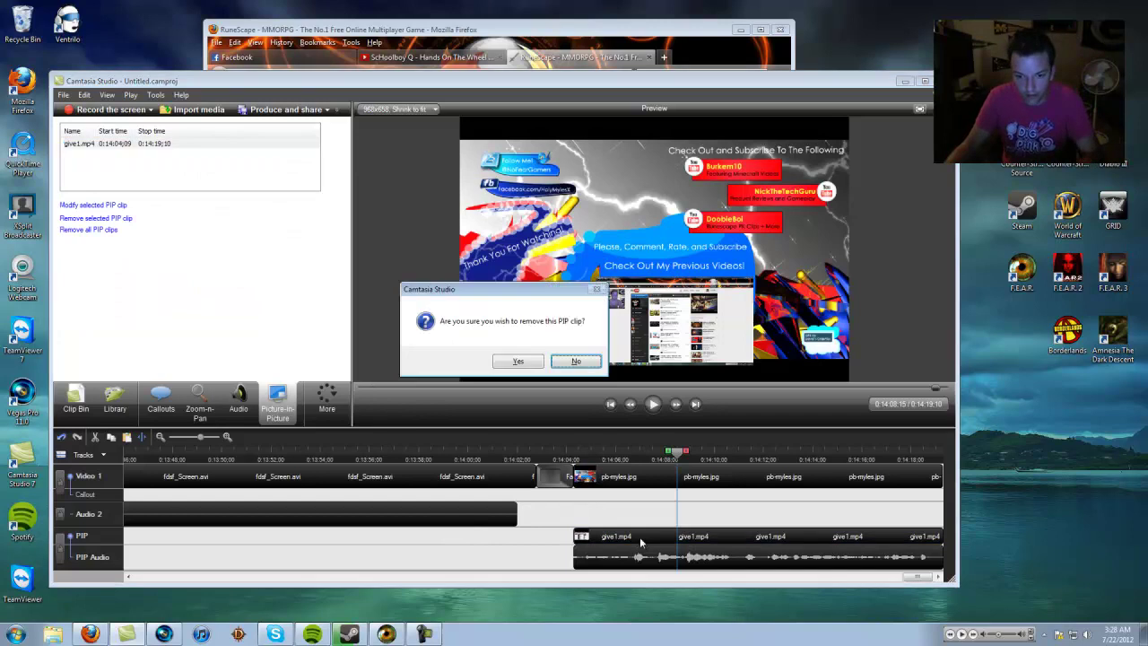
pyautogui.click(513, 364)
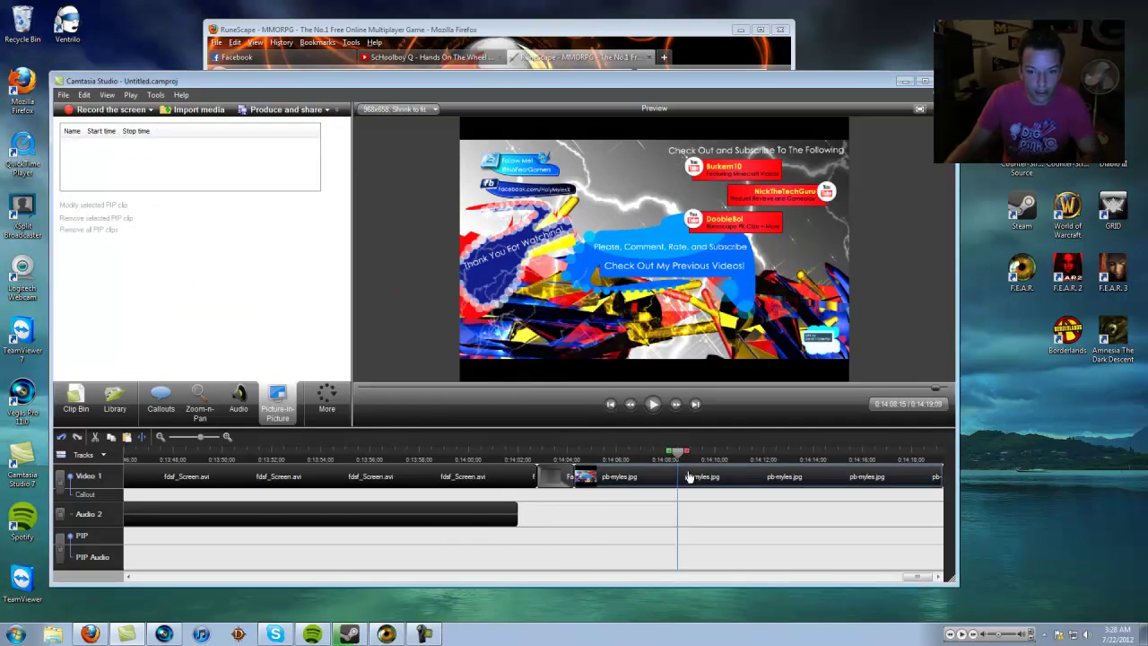
pyautogui.moveTo(679, 452); pyautogui.dragTo(574, 454)
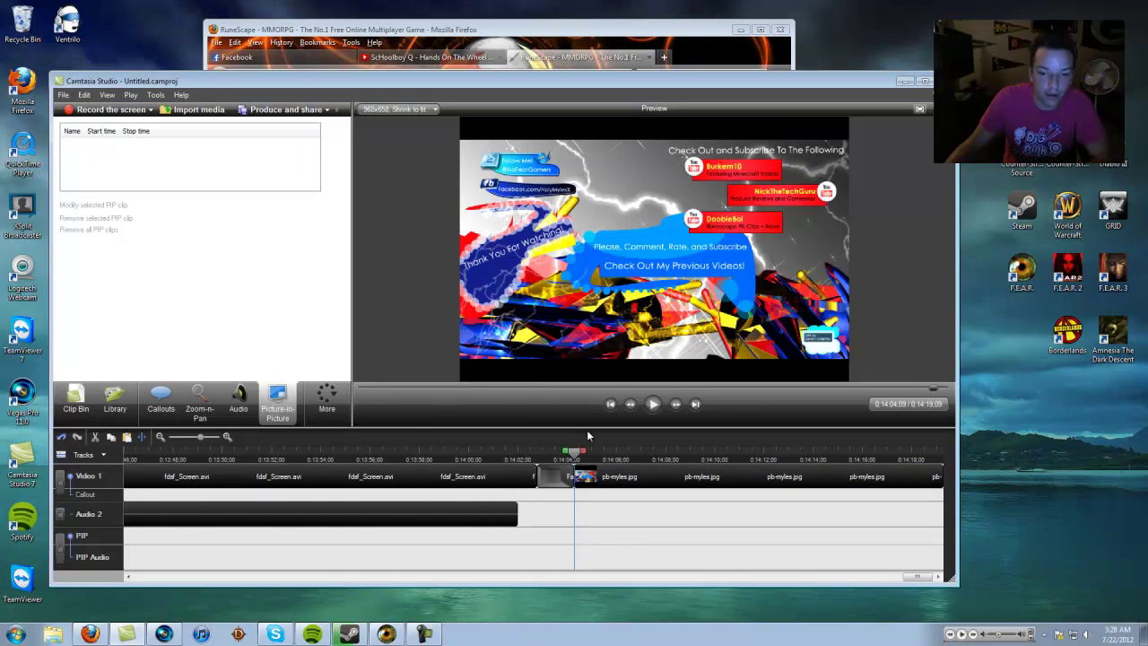
# - Zoom the timeline out and return the playhead to 0:00:00 of the gameplay recording
pyautogui.click(434, 520)
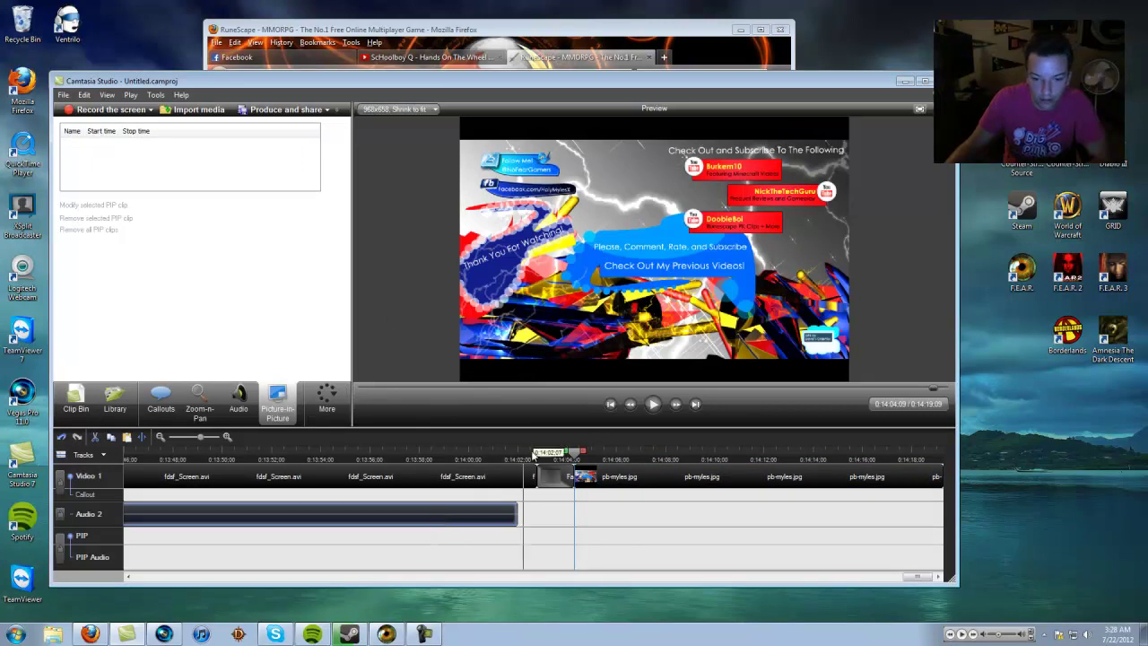
pyautogui.click(493, 499)
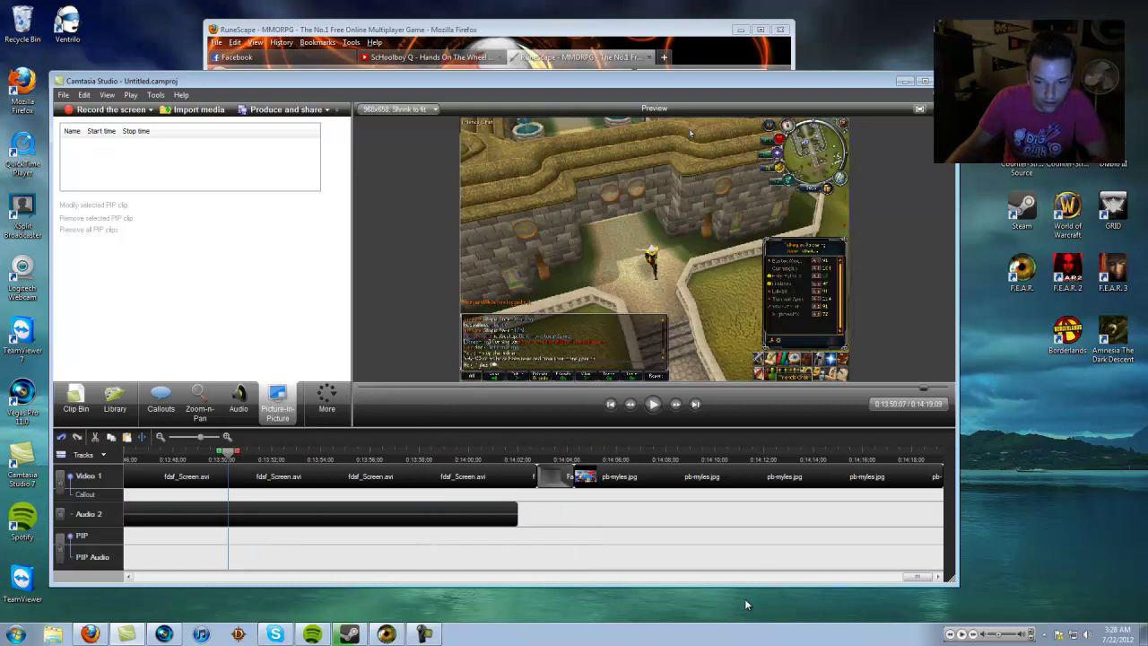
pyautogui.moveTo(918, 578); pyautogui.dragTo(761, 580)
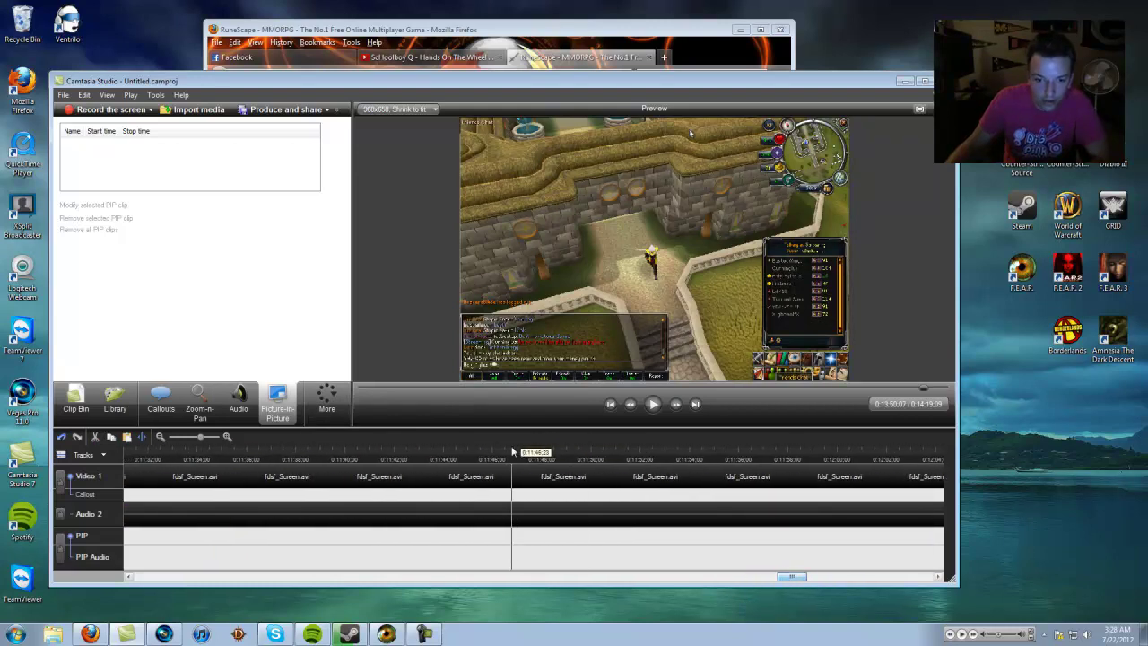
pyautogui.scroll(-5, 292, 482)
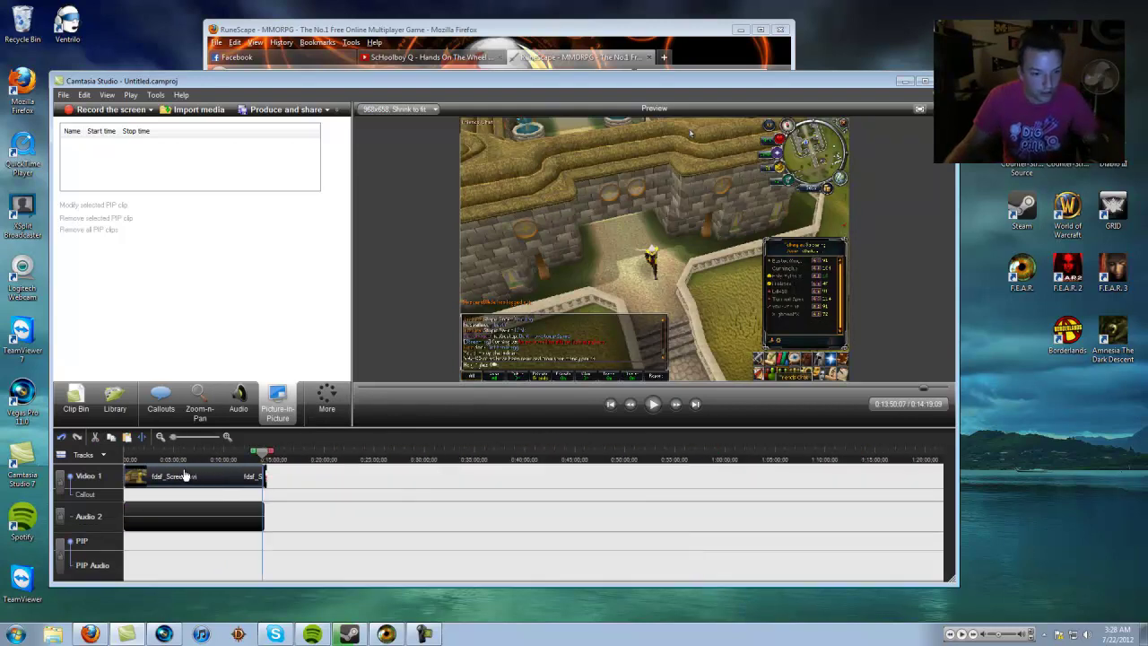
pyautogui.click(135, 451)
pyautogui.click(127, 451)
pyautogui.scroll(5, 179, 476)
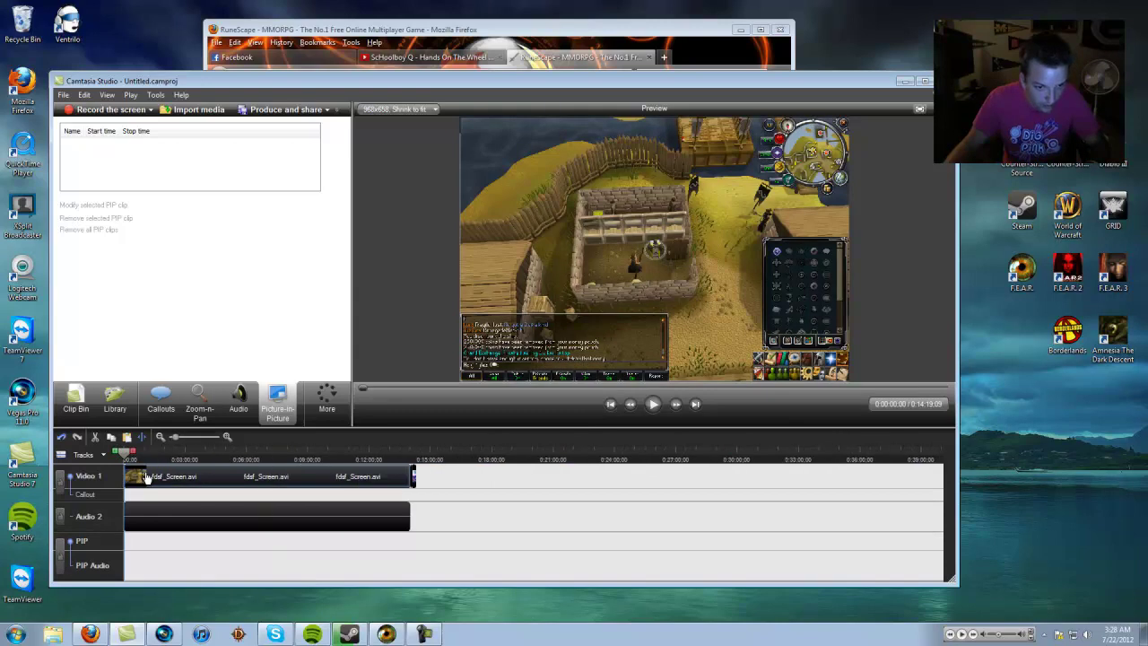
# - Open Voice Narration from the More features list and choose Audio 3 as the record track
pyautogui.click(346, 390)
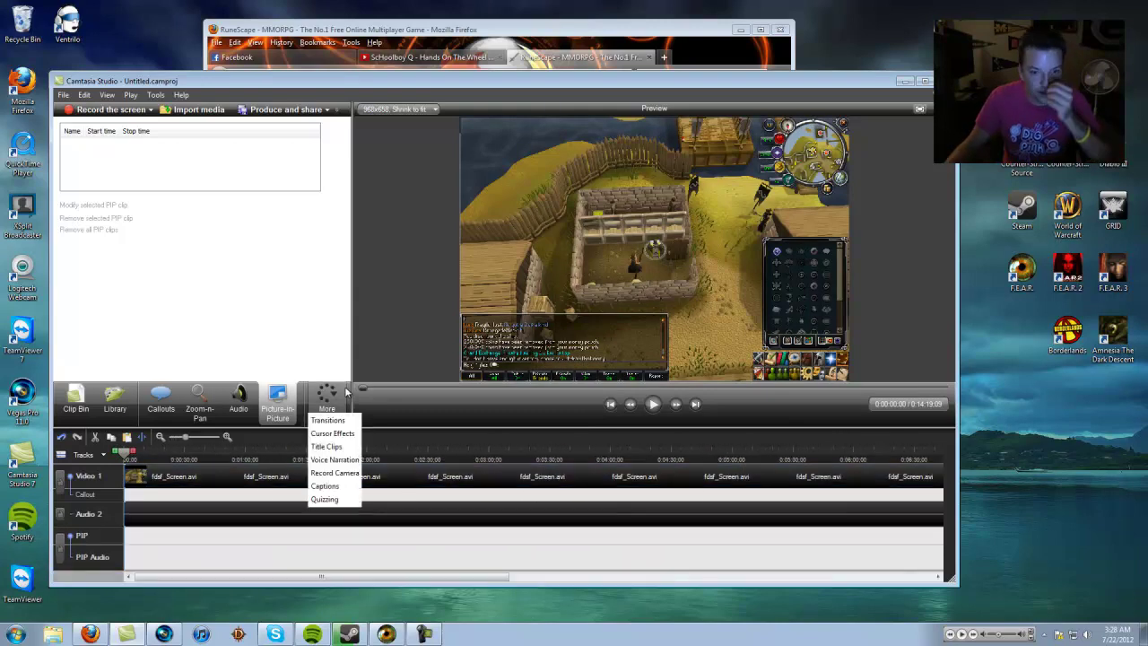
pyautogui.click(352, 463)
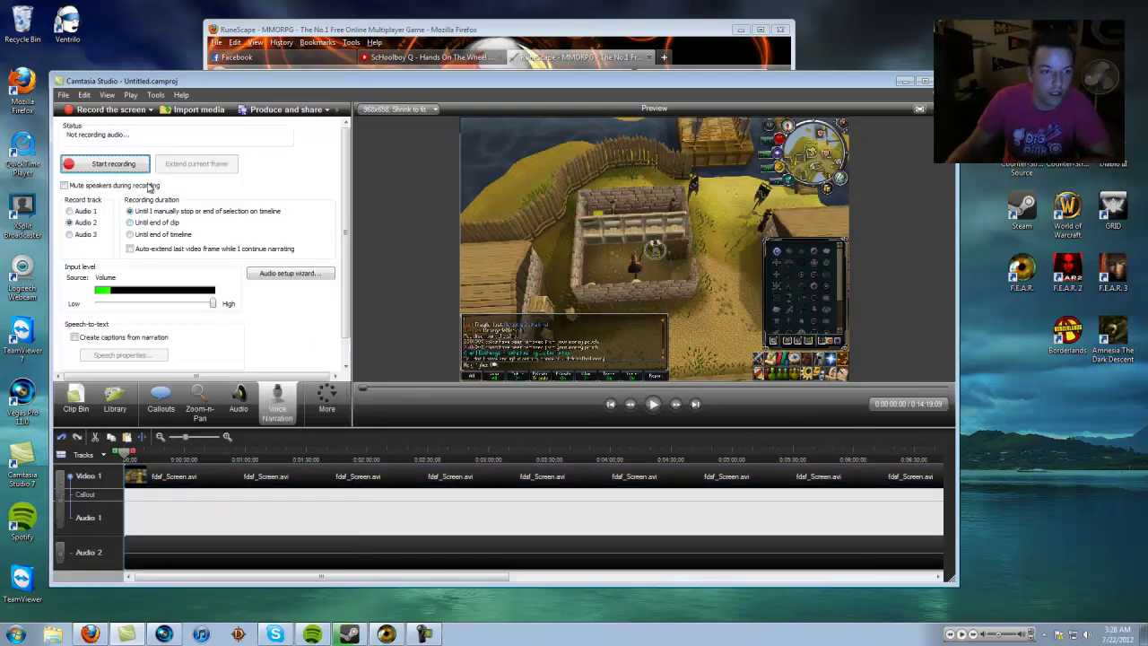
pyautogui.click(345, 415)
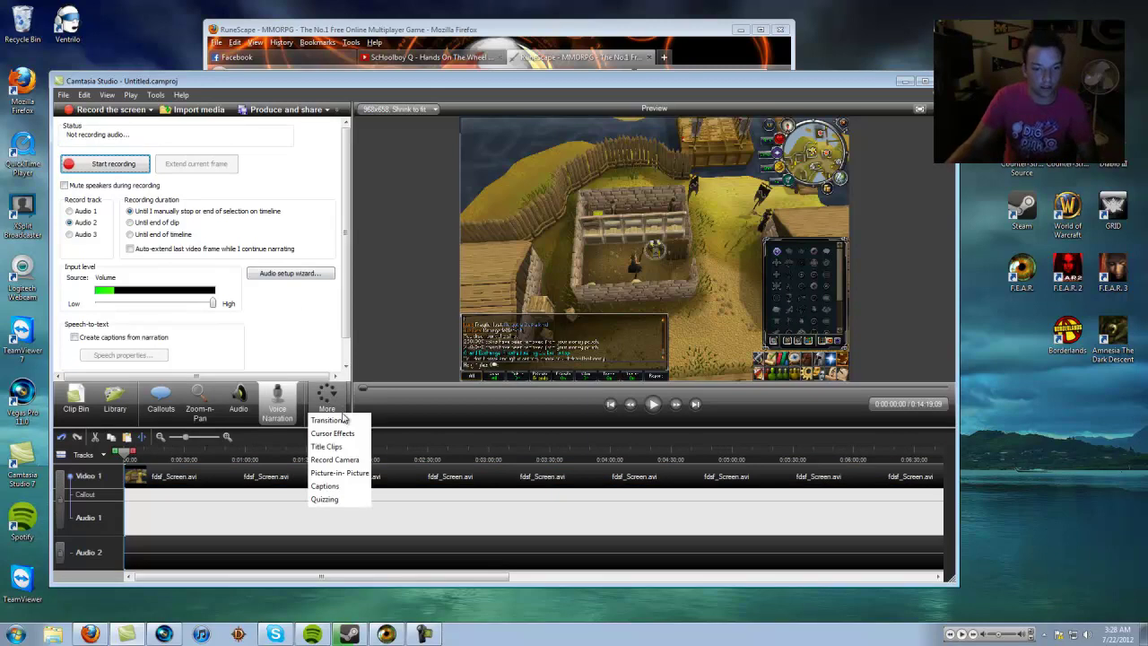
pyautogui.click(281, 348)
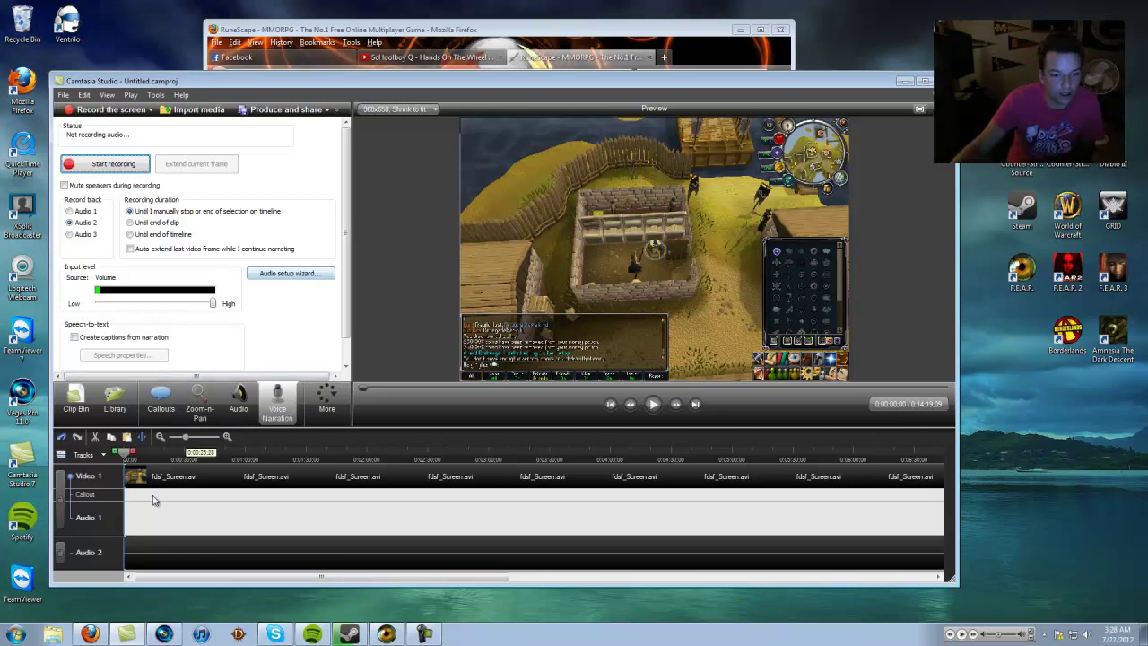
pyautogui.click(86, 235)
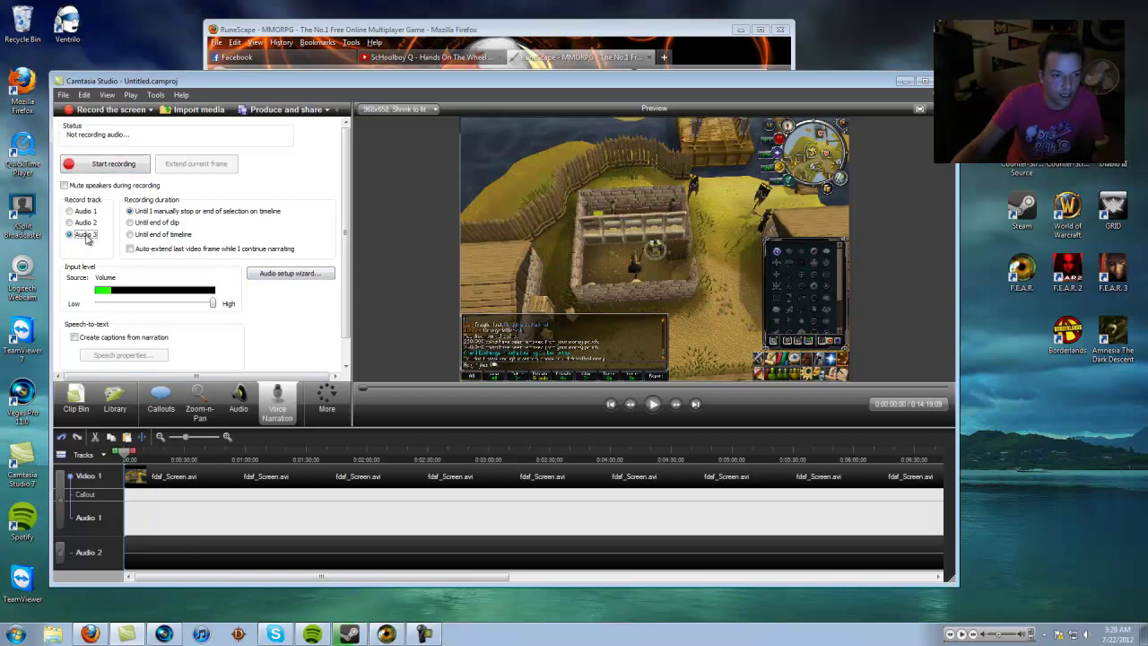
# - In the Audio Setup Wizard, select Microphone (HD Pro Webcam C910) as the audio device
pyautogui.click(308, 280)
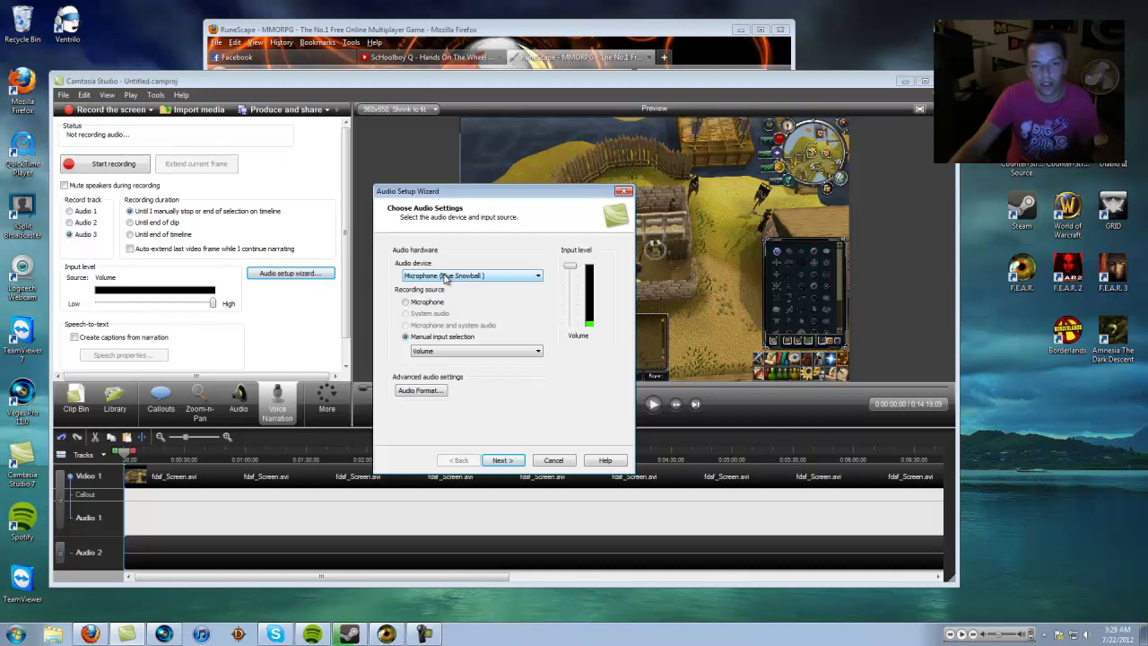
pyautogui.click(445, 277)
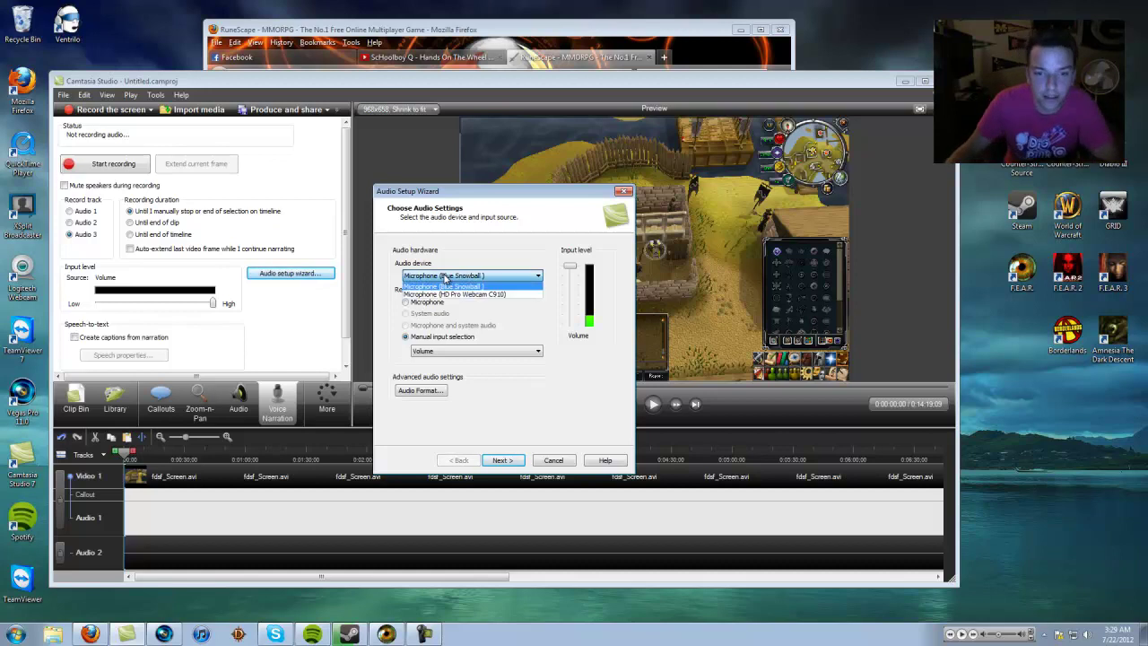
pyautogui.click(447, 280)
pyautogui.click(457, 278)
pyautogui.click(458, 285)
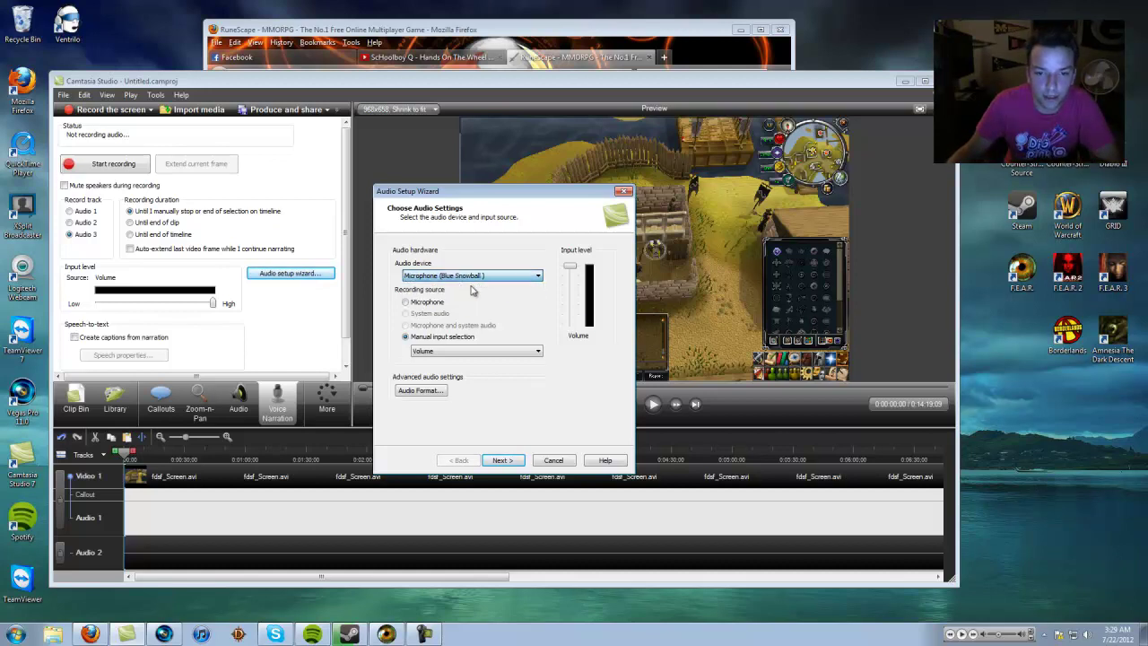
pyautogui.click(467, 276)
pyautogui.click(479, 295)
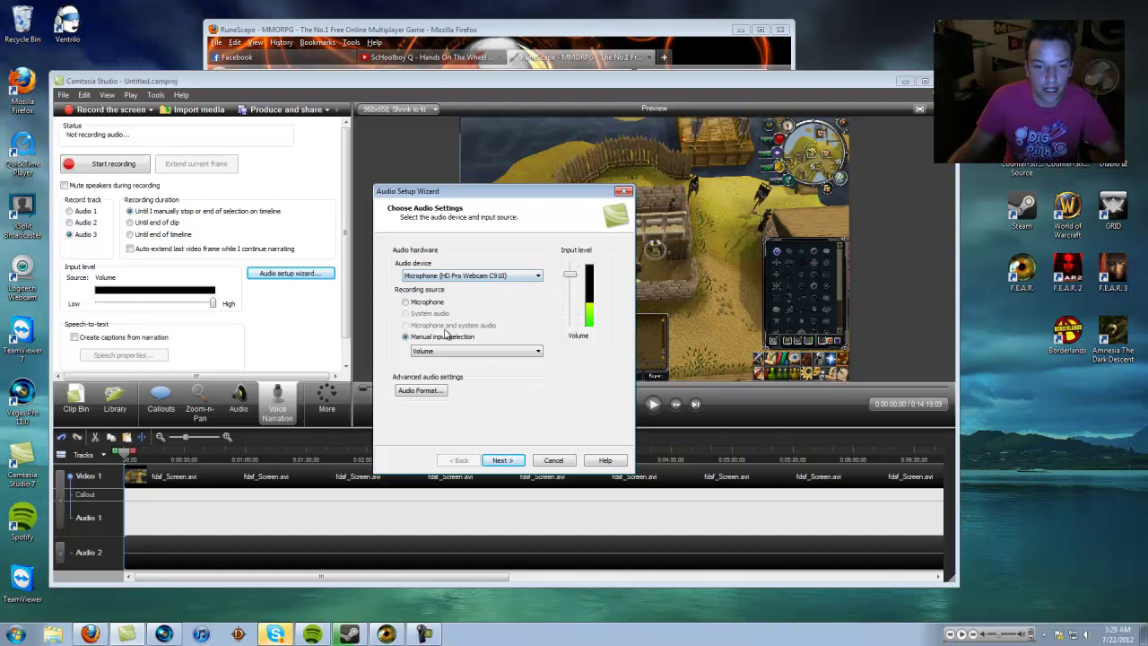
# - Auto-adjust the microphone's input volume level and finish the wizard
pyautogui.click(424, 391)
pyautogui.click(504, 371)
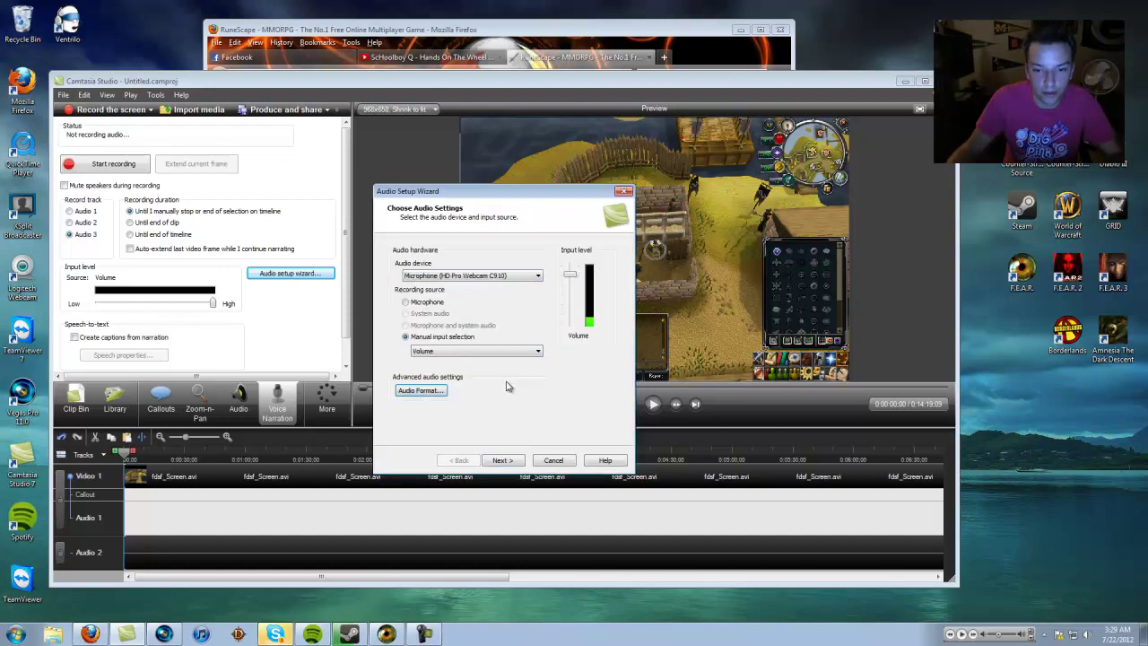
pyautogui.click(508, 460)
pyautogui.click(457, 302)
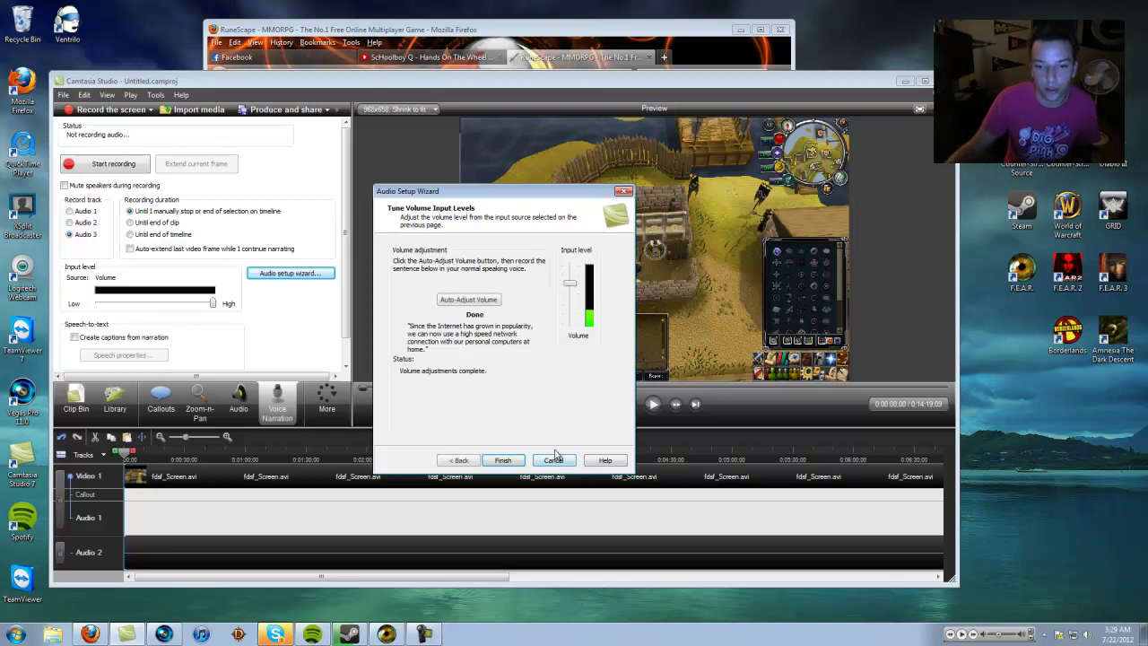
pyautogui.click(504, 461)
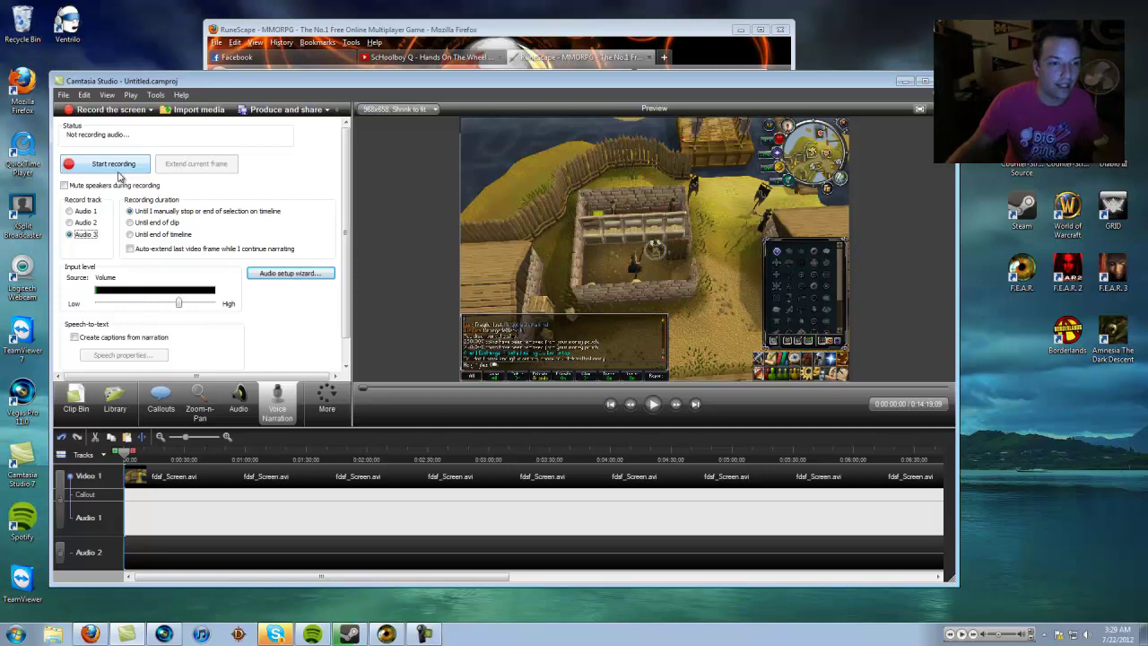
# - Record a narration take and choose the Videos library as its save location
pyautogui.click(113, 164)
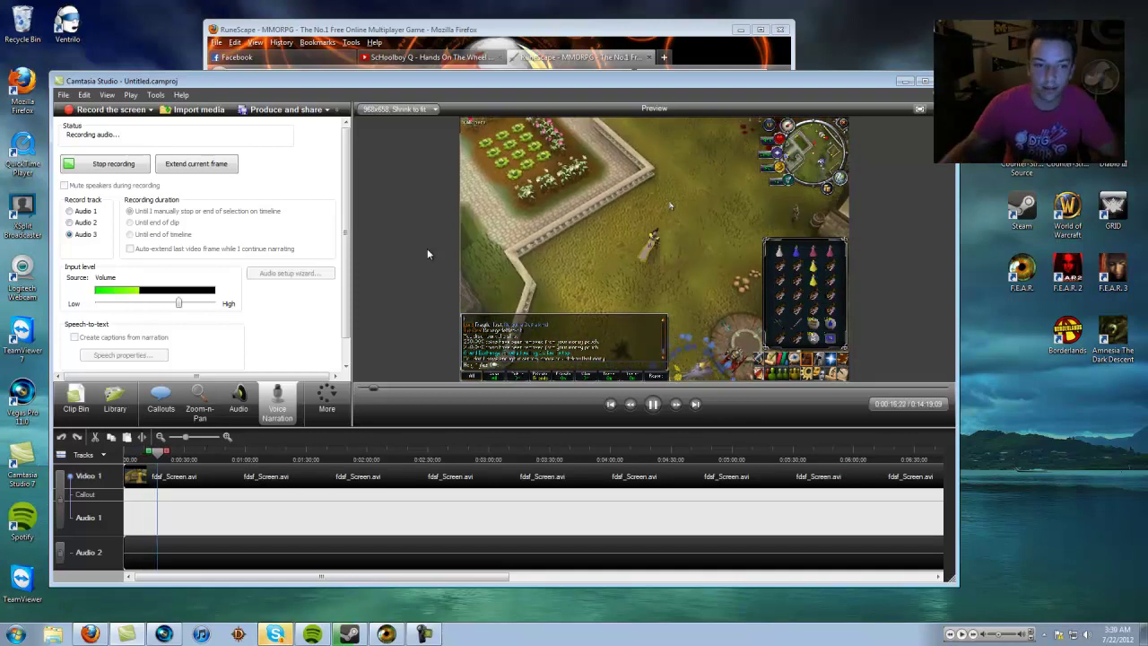
pyautogui.click(81, 164)
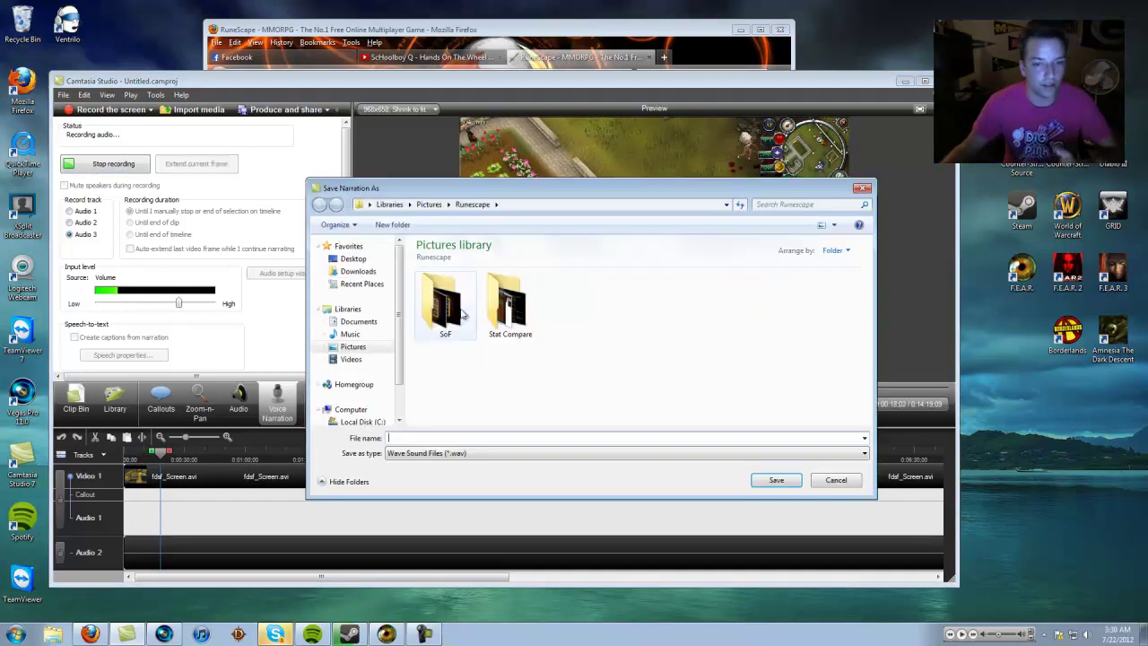
pyautogui.click(368, 360)
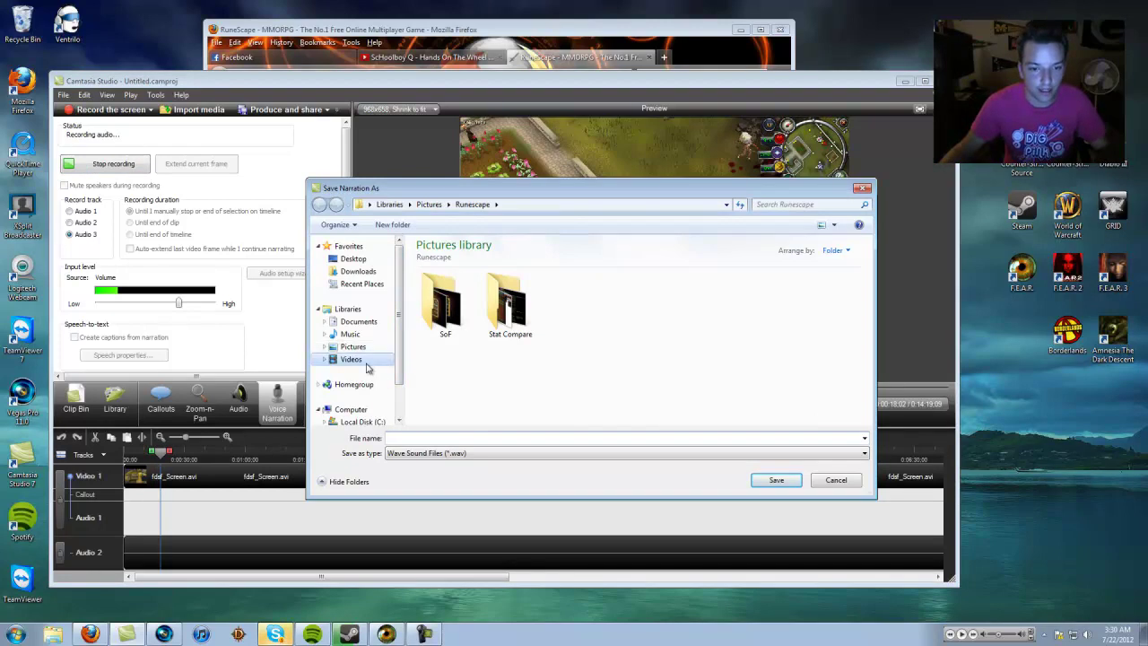
# - Mute Skype's sound in the Windows volume mixer, then return to the Save Narration As dialog
pyautogui.rightClick(1089, 635)
pyautogui.click(1074, 530)
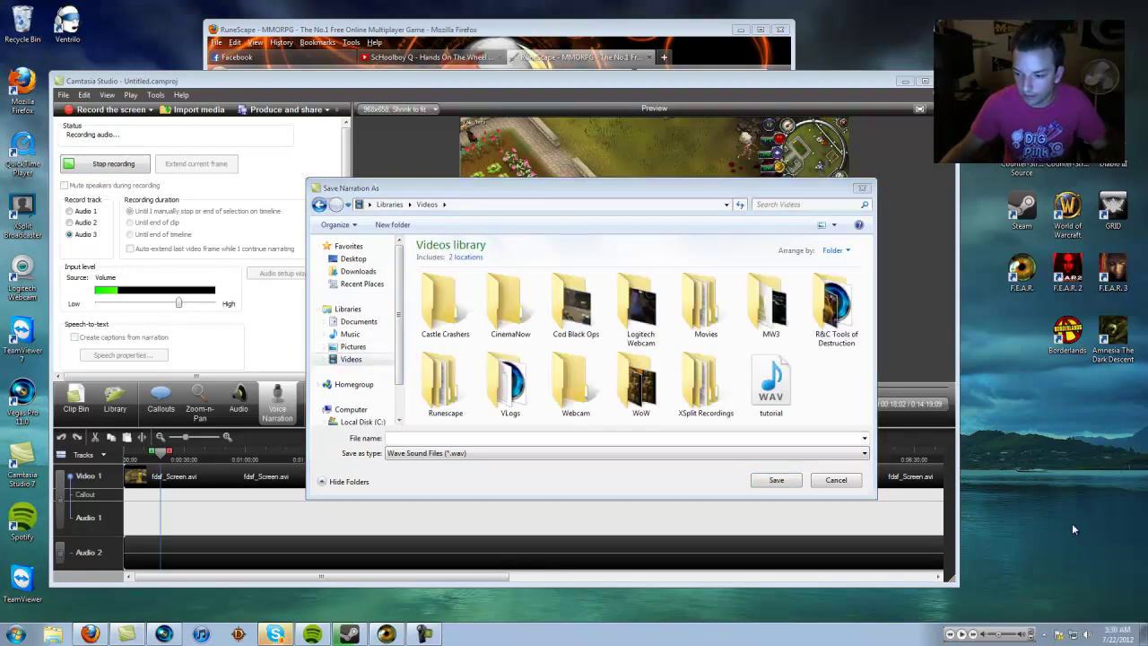
pyautogui.click(1081, 625)
pyautogui.click(1003, 609)
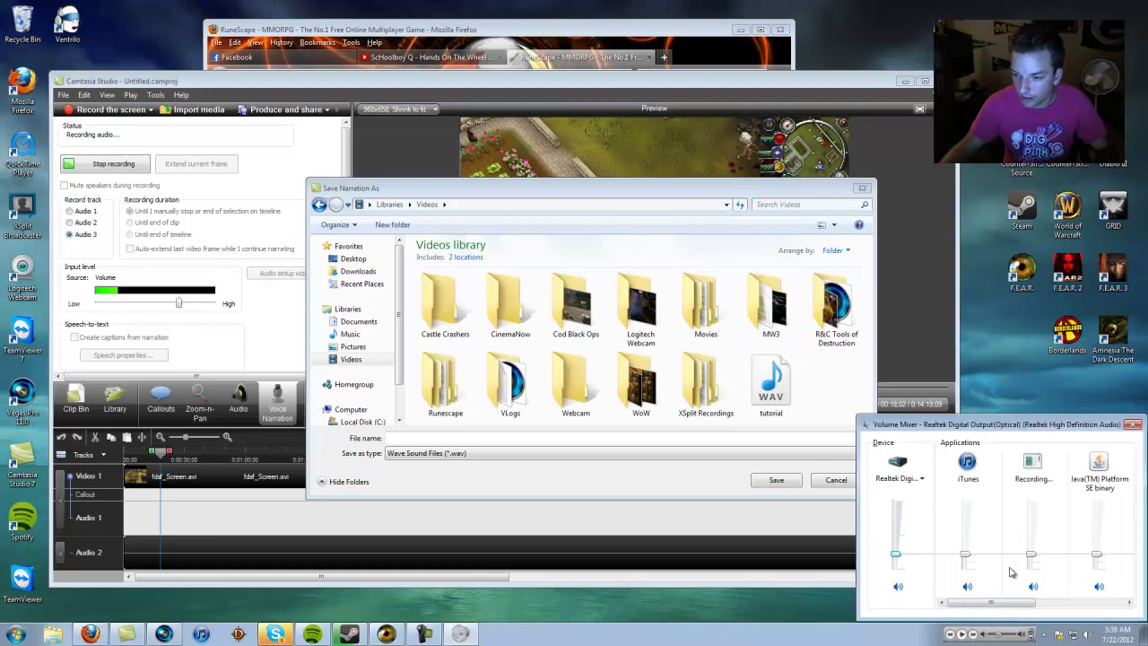
pyautogui.moveTo(1008, 603); pyautogui.dragTo(1098, 604)
pyautogui.click(1099, 587)
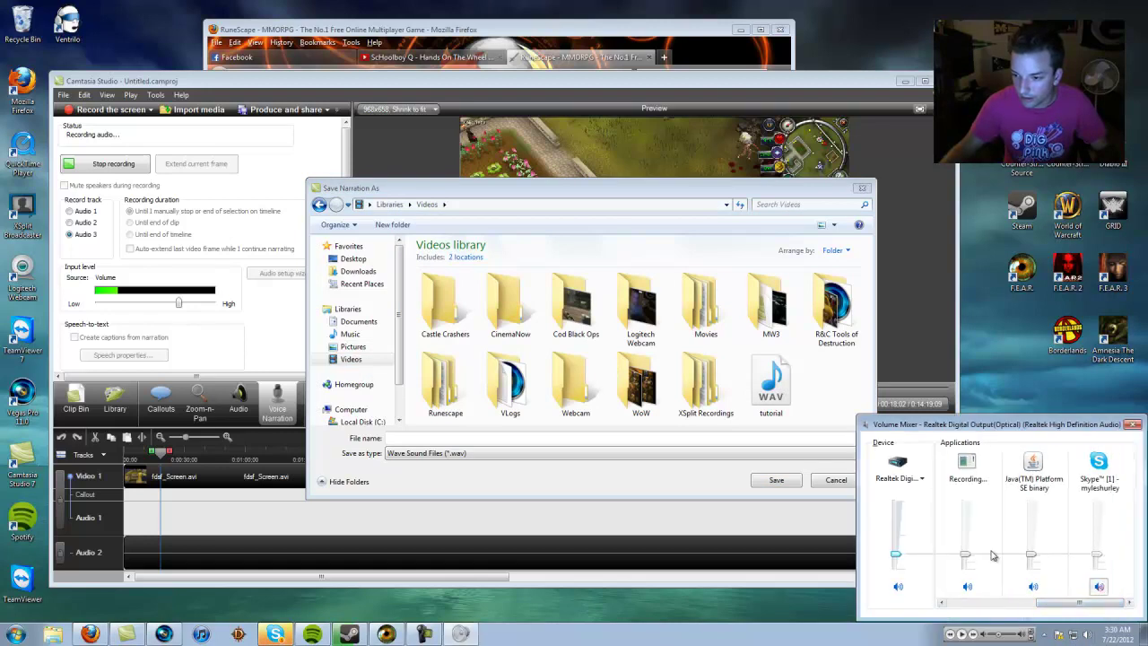
pyautogui.click(630, 441)
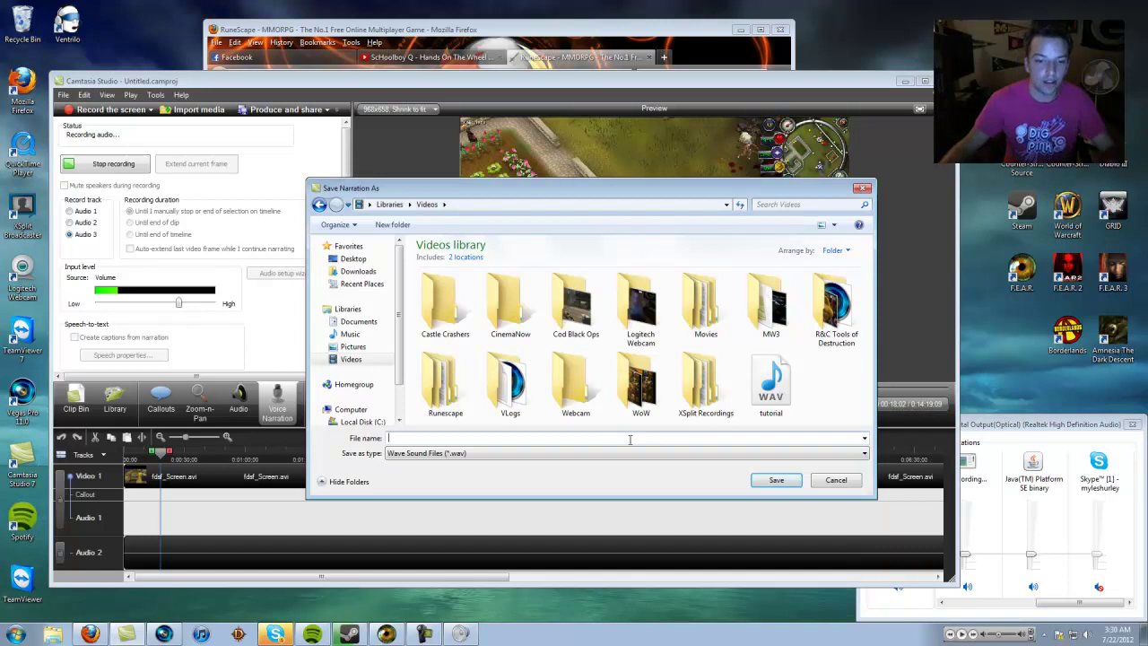
# - Save the narration and preview playback from 0:07:11 to check it
pyautogui.click(777, 480)
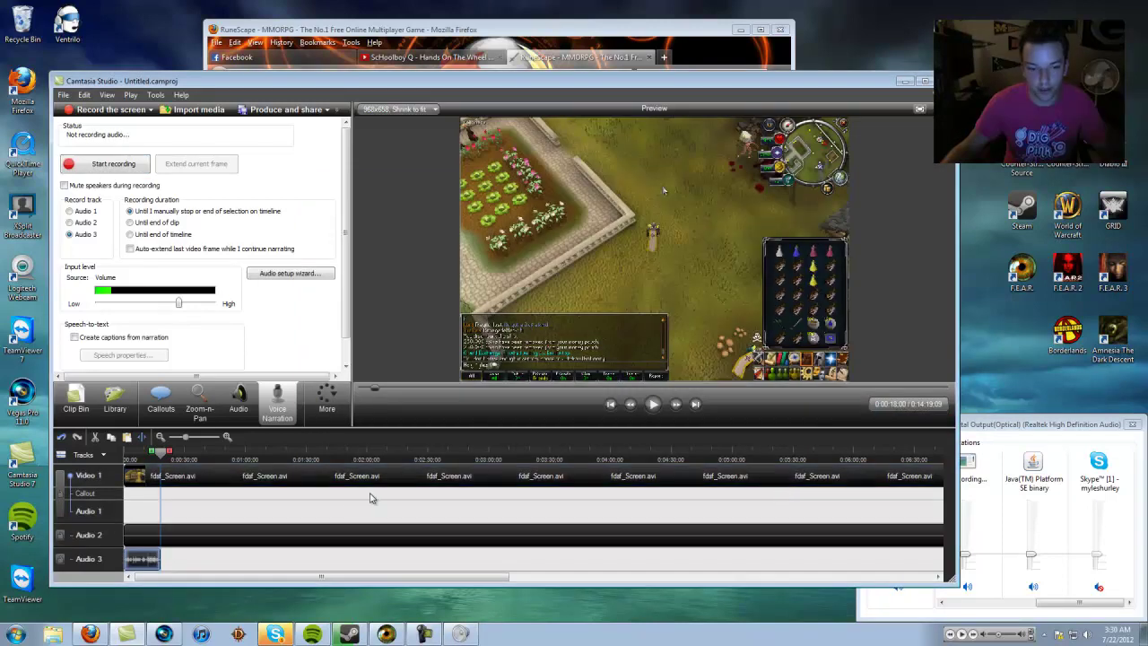
pyautogui.click(138, 453)
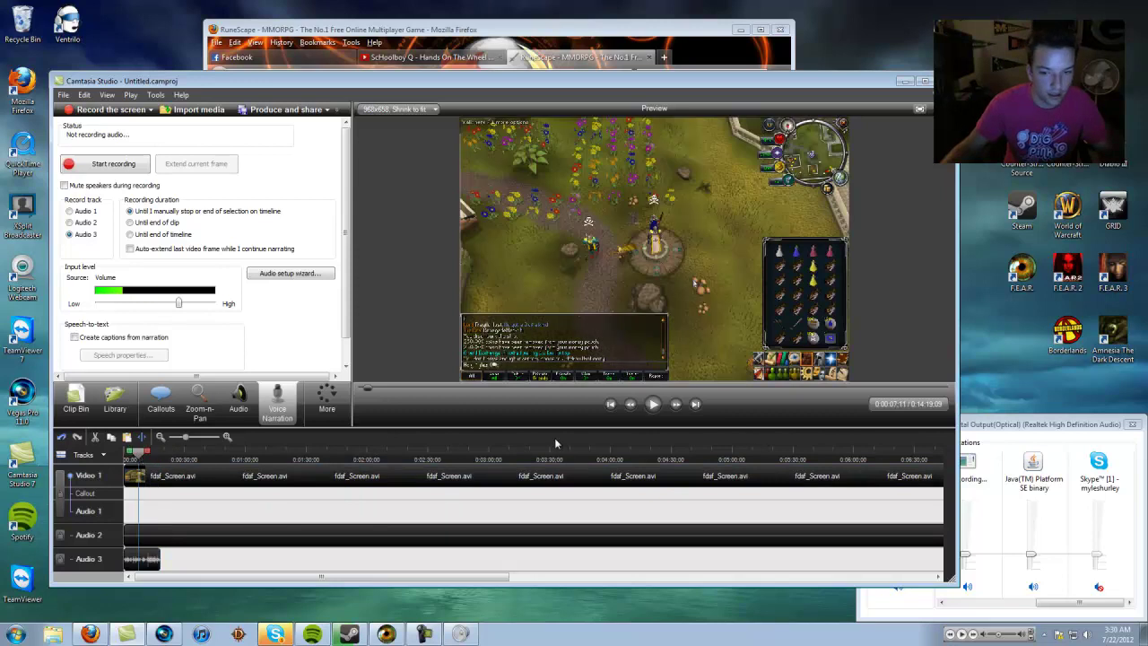
pyautogui.click(653, 403)
pyautogui.click(653, 404)
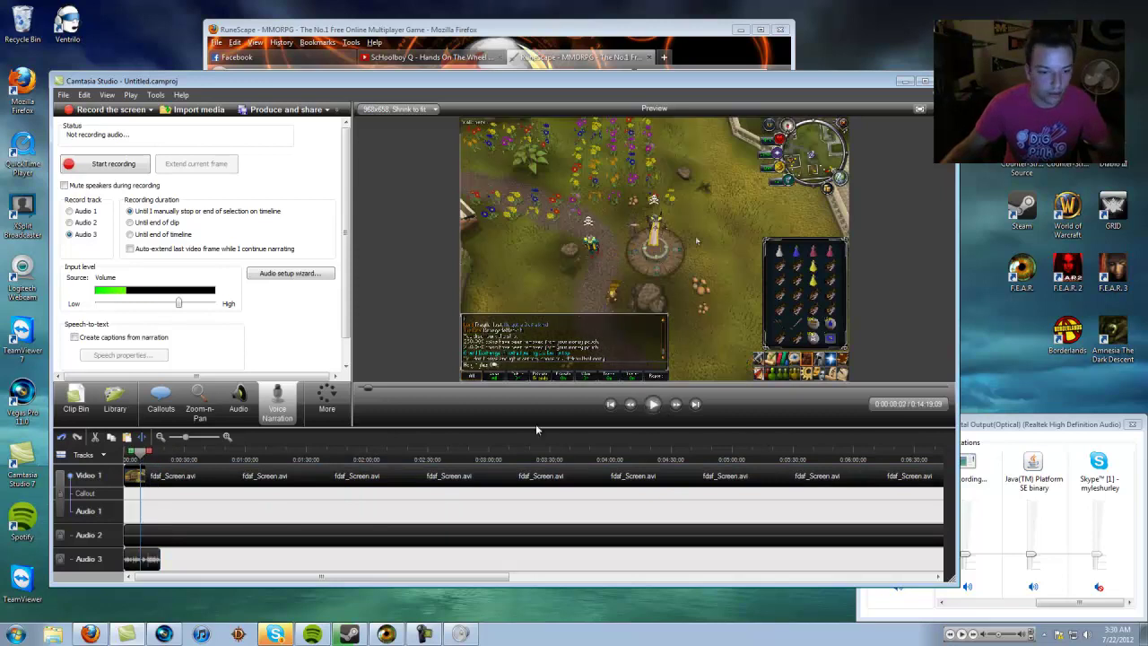
# - Trim the Video 1 clip's end so the project finishes with the narration at 0:14:02
pyautogui.click(155, 561)
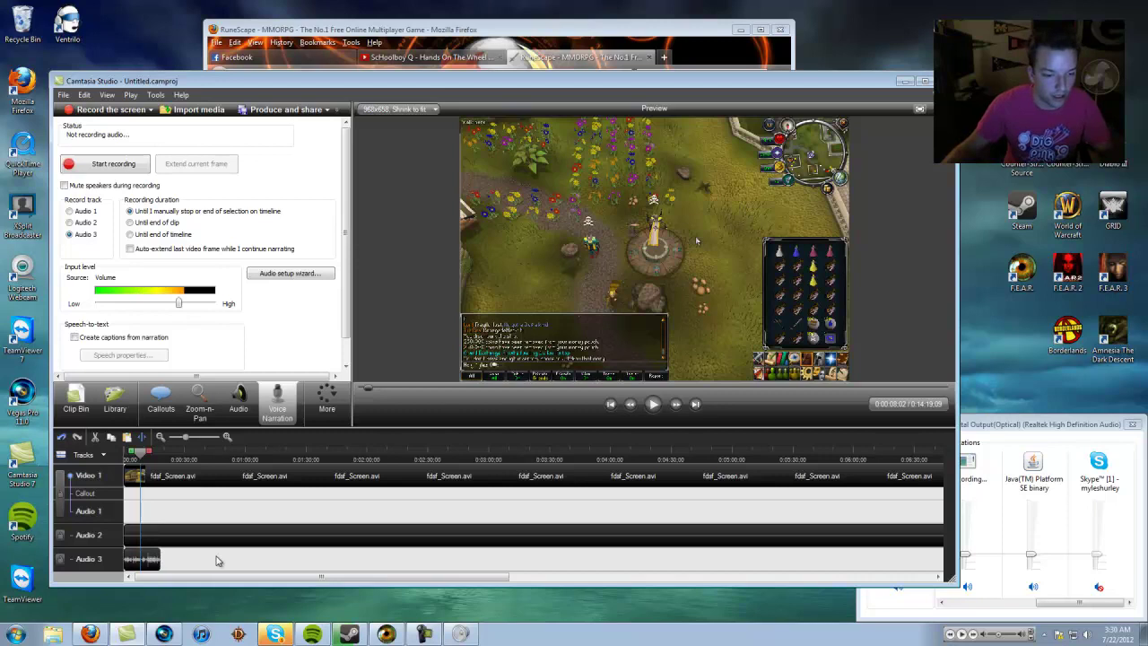
pyautogui.moveTo(274, 583); pyautogui.dragTo(823, 558)
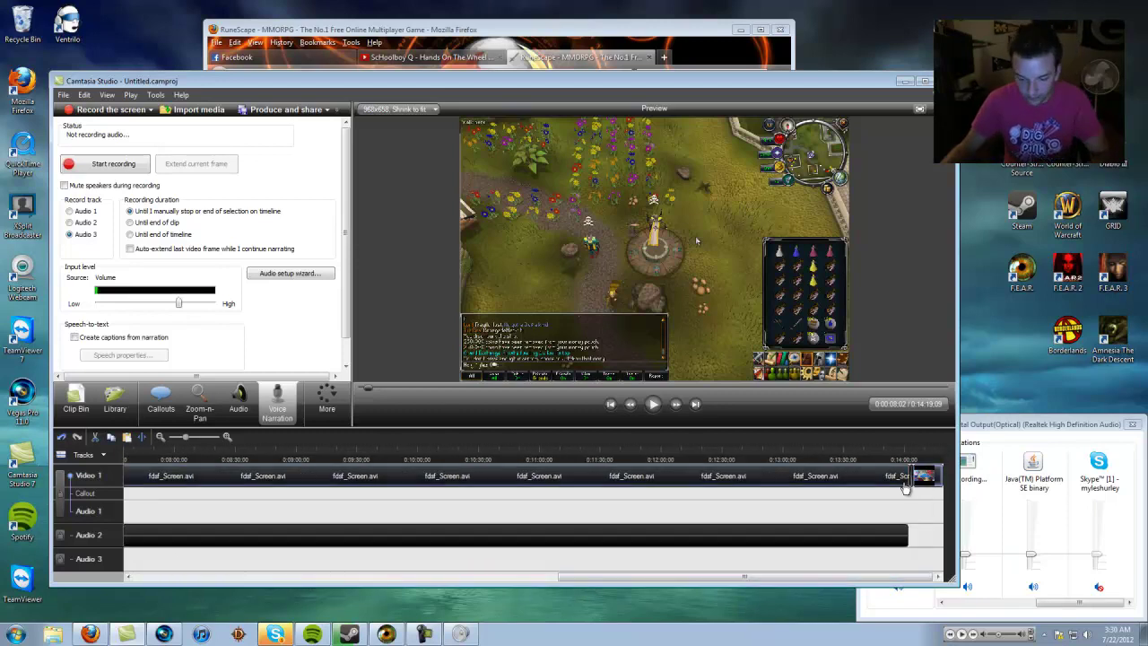
pyautogui.moveTo(921, 490); pyautogui.dragTo(907, 484)
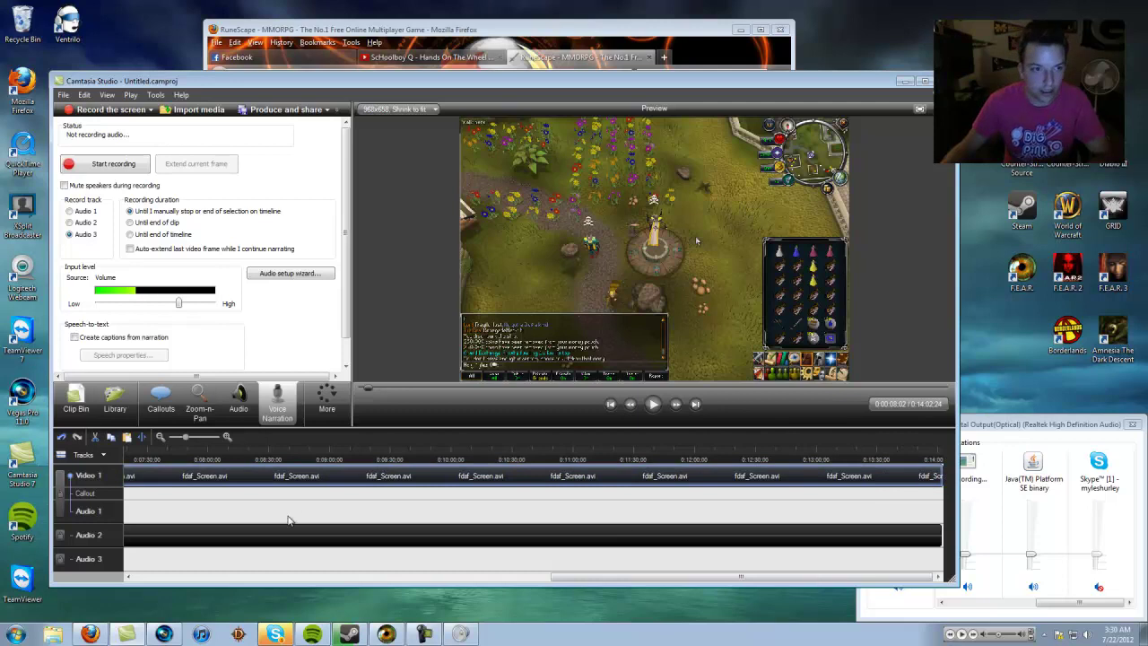
pyautogui.click(90, 401)
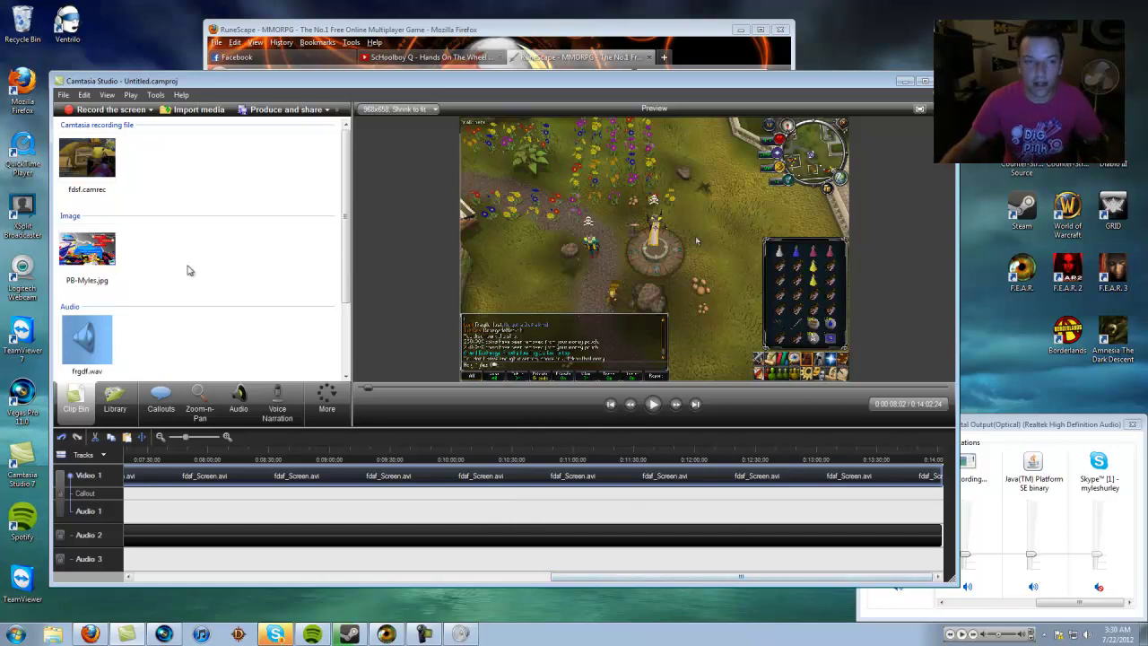
# - Produce the project with the HD 1280x720 MP4 preset, named 'ghfhf', and start rendering
pyautogui.click(286, 110)
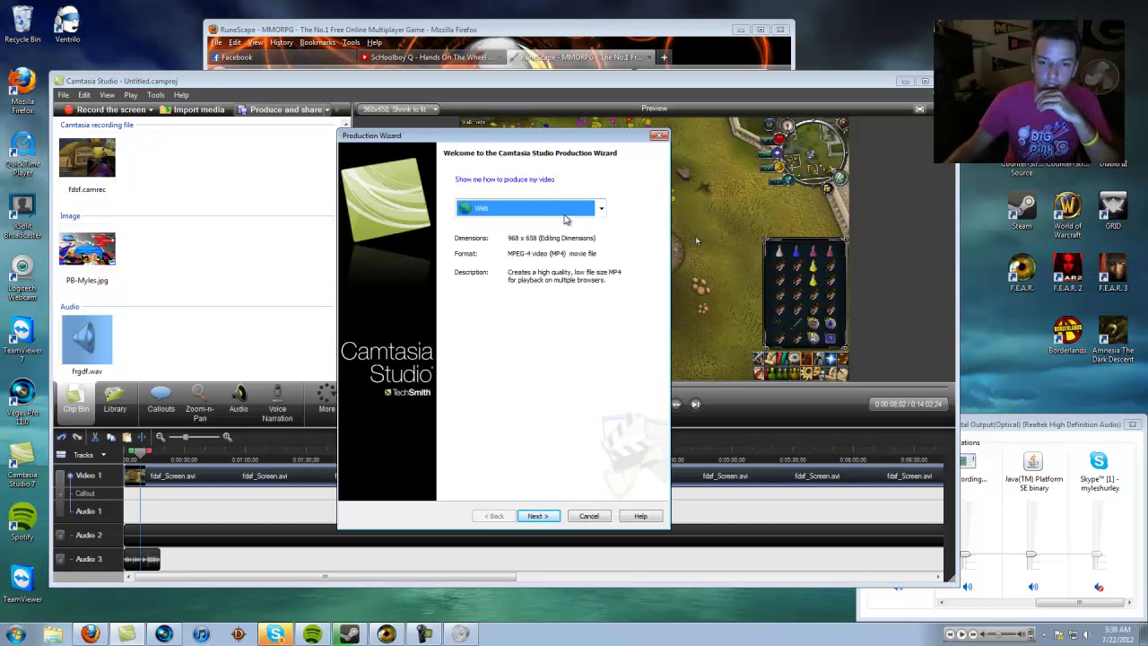
pyautogui.click(566, 218)
pyautogui.click(565, 218)
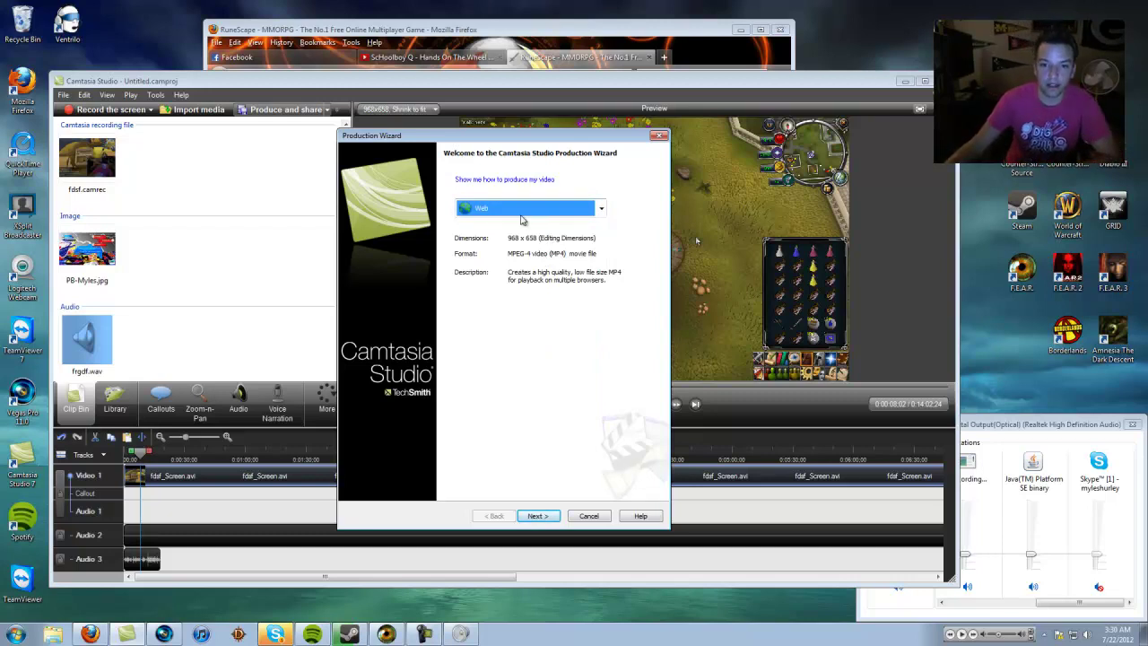
pyautogui.click(522, 215)
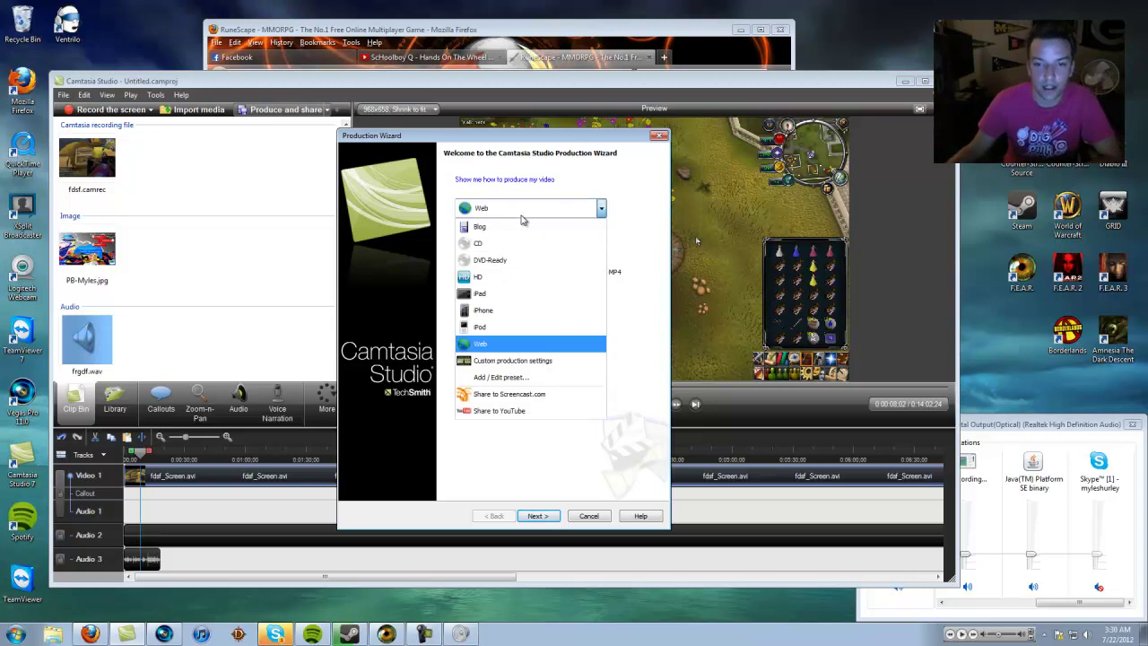
pyautogui.click(520, 277)
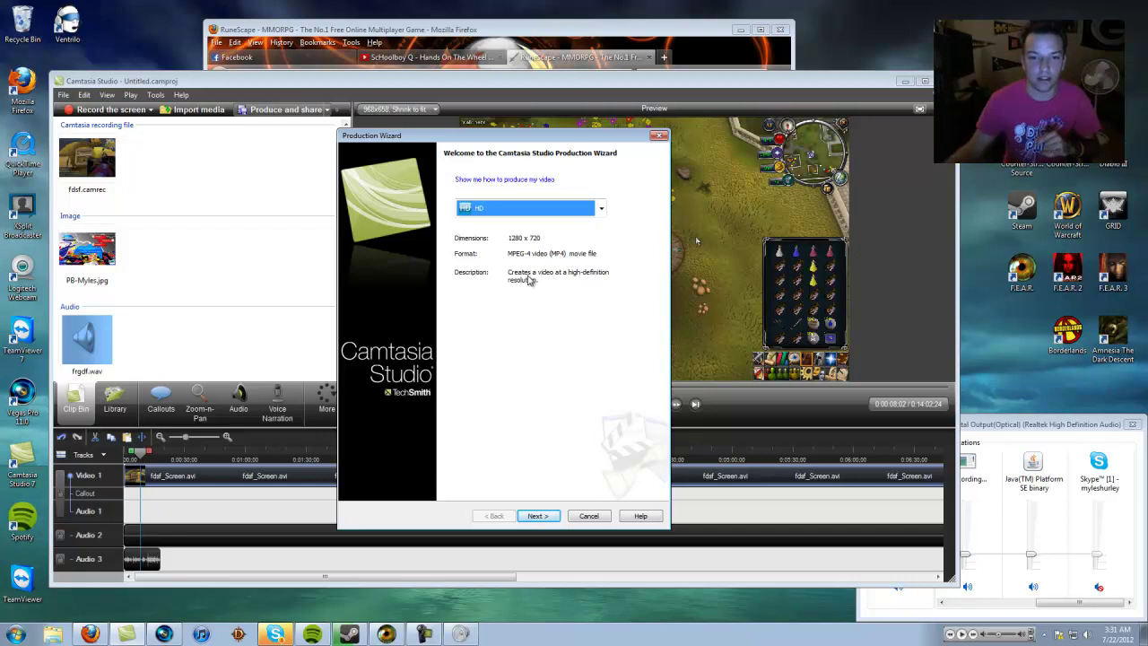
pyautogui.click(545, 208)
pyautogui.click(599, 209)
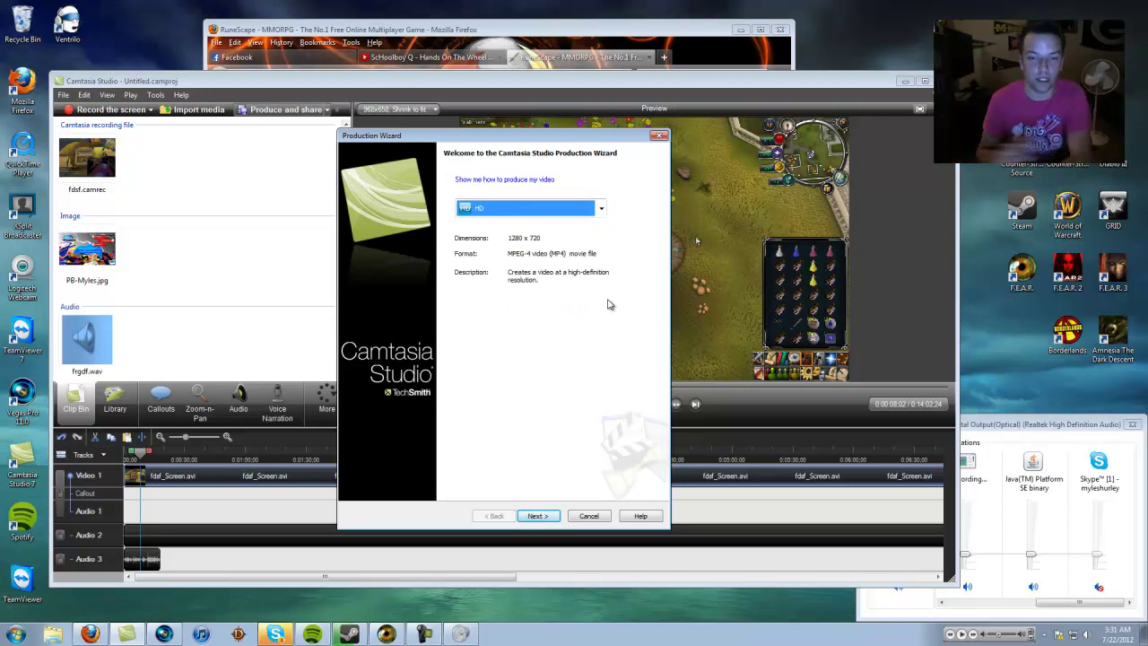
pyautogui.click(538, 516)
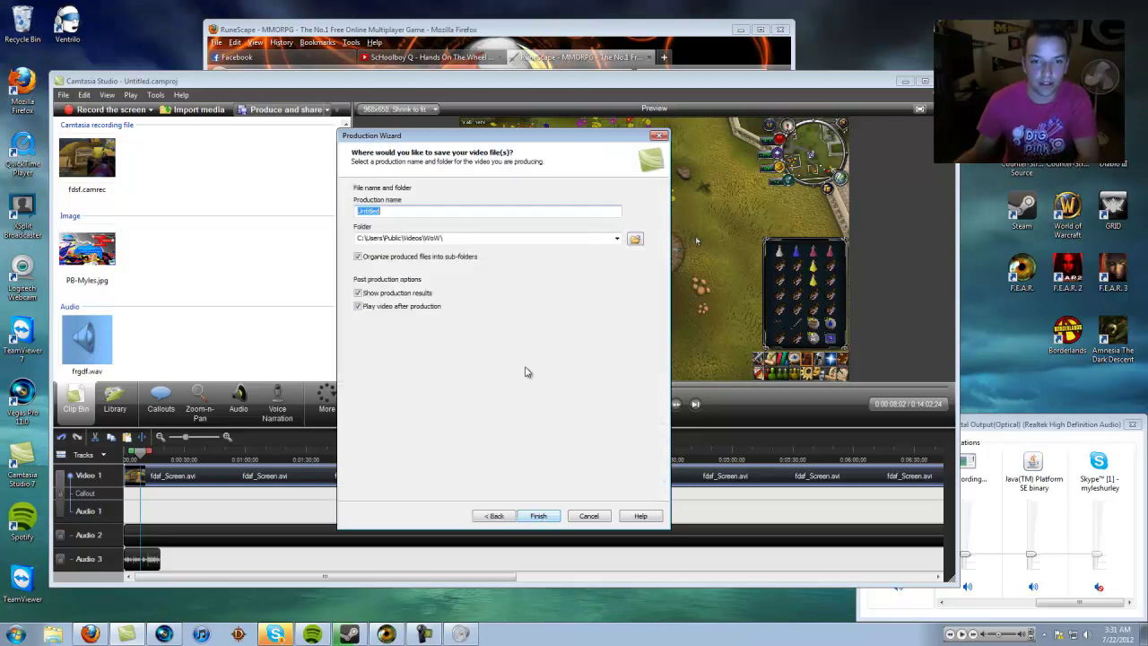
pyautogui.write('ghfhf')
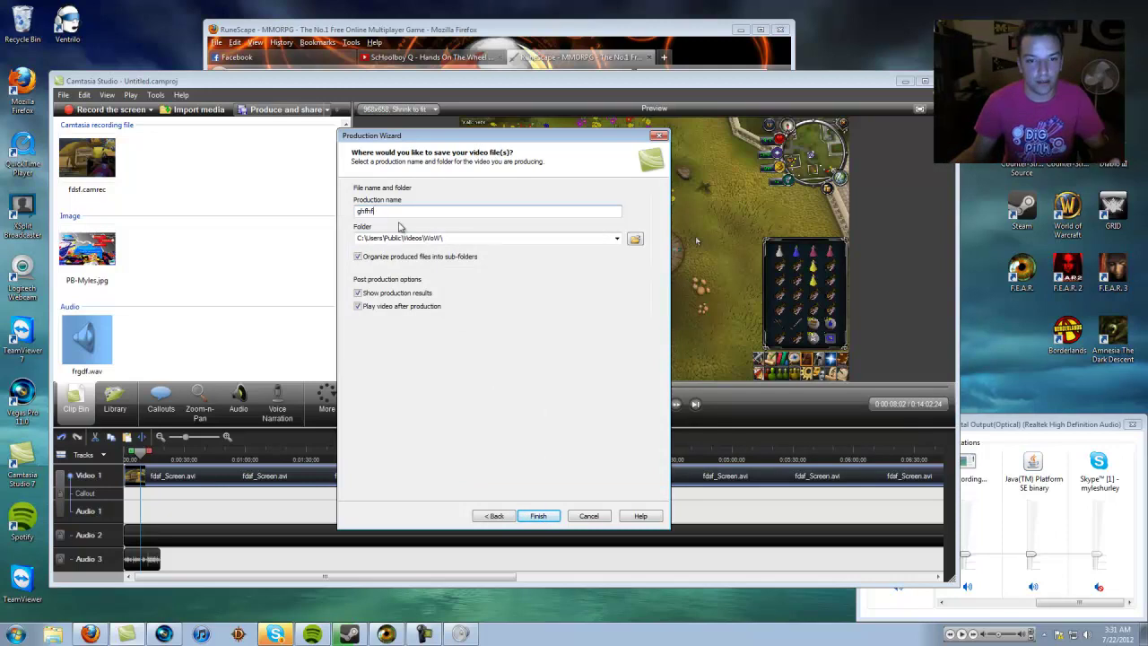
pyautogui.click(548, 517)
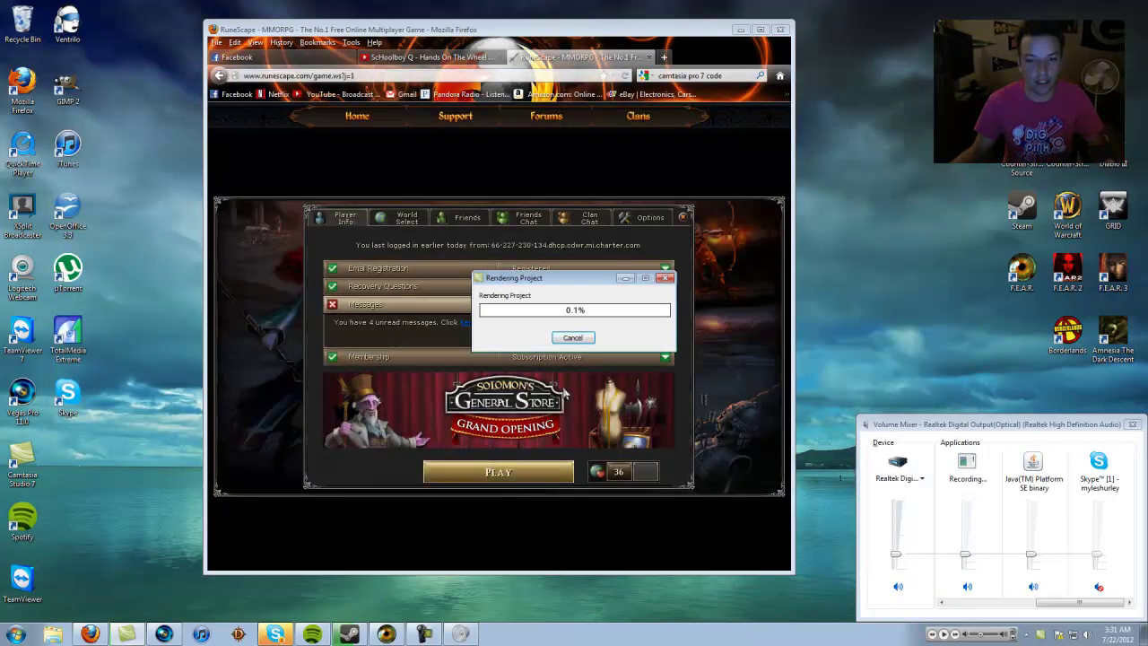
# - Cancel the render and Production Wizard, minimize Camtasia, and close Firefox's RuneScape tab
pyautogui.click(573, 338)
pyautogui.click(577, 342)
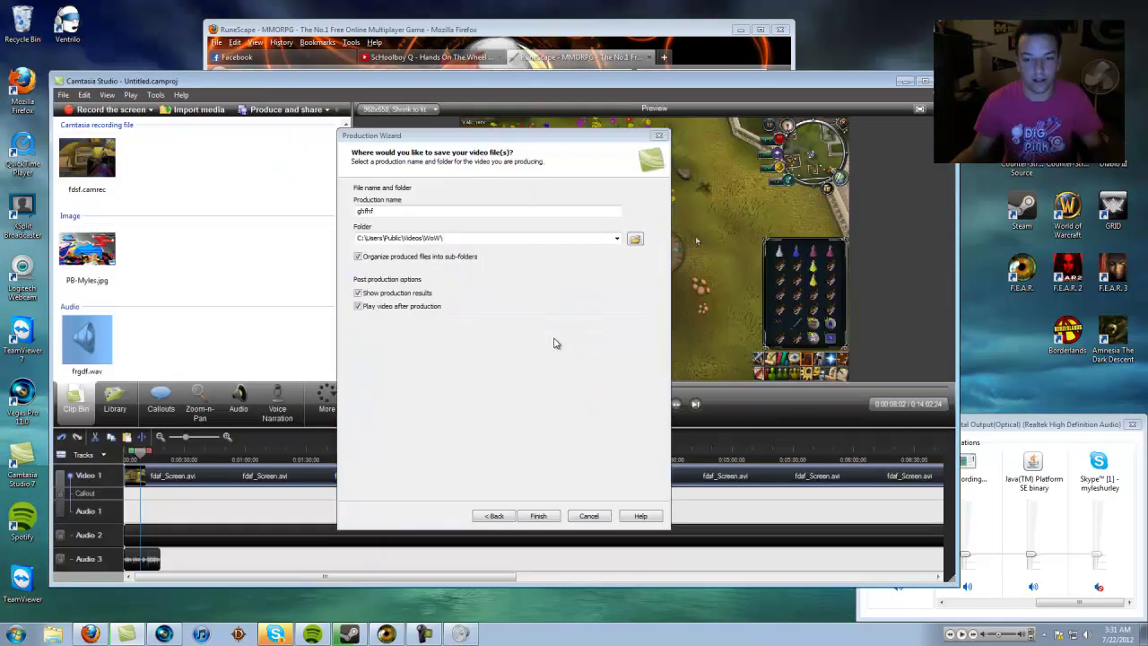
pyautogui.click(600, 516)
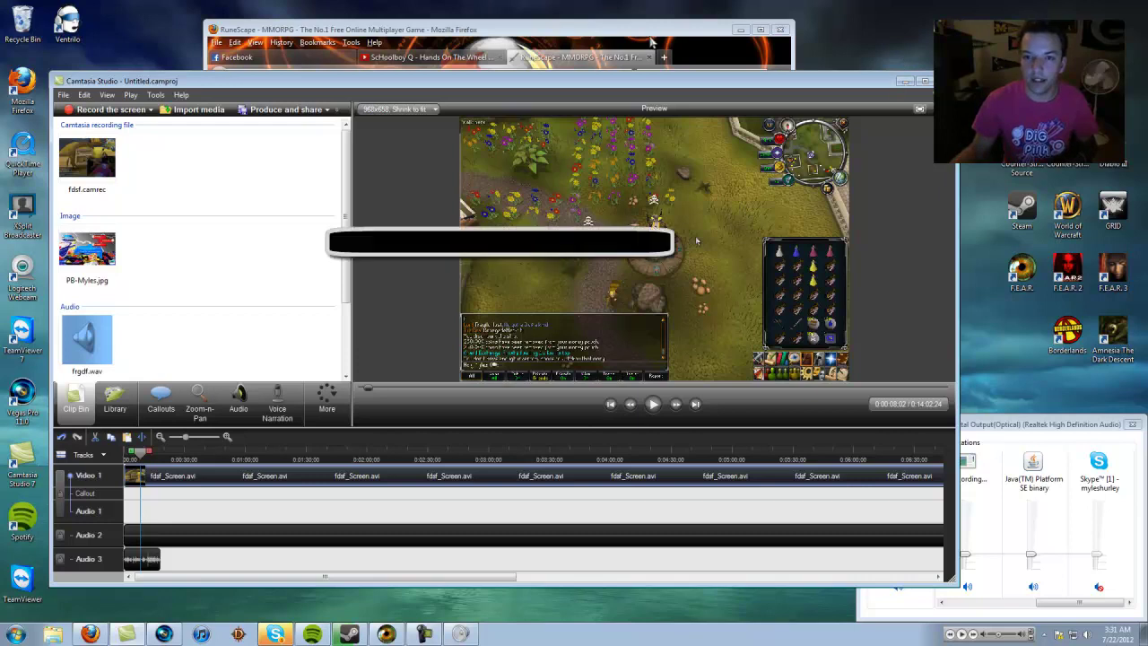
pyautogui.click(905, 80)
pyautogui.click(650, 56)
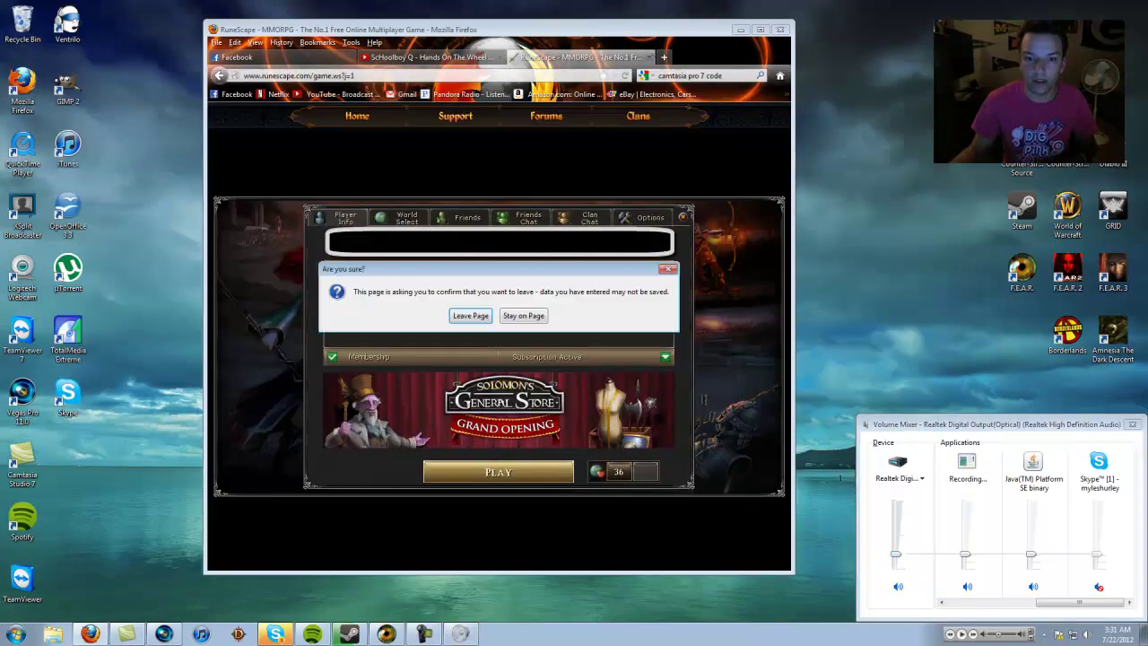
# - Leave the RuneScape page and open YouTube's video upload page in a new tab
pyautogui.click(471, 315)
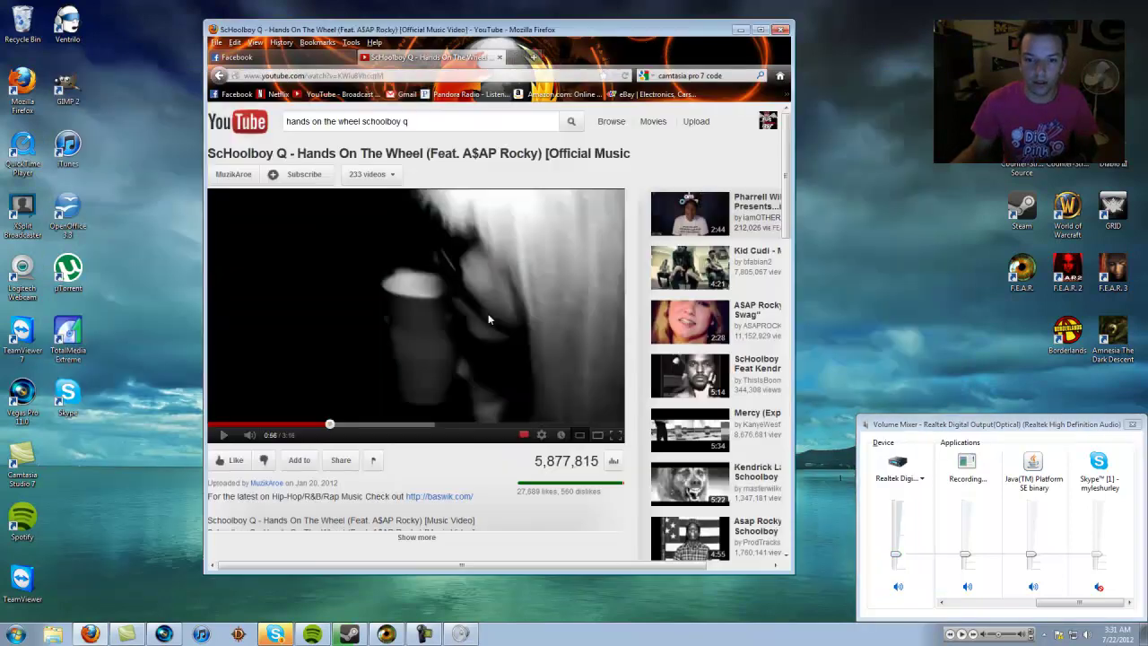
pyautogui.click(516, 56)
pyautogui.click(332, 93)
pyautogui.moveTo(463, 34); pyautogui.dragTo(398, 25)
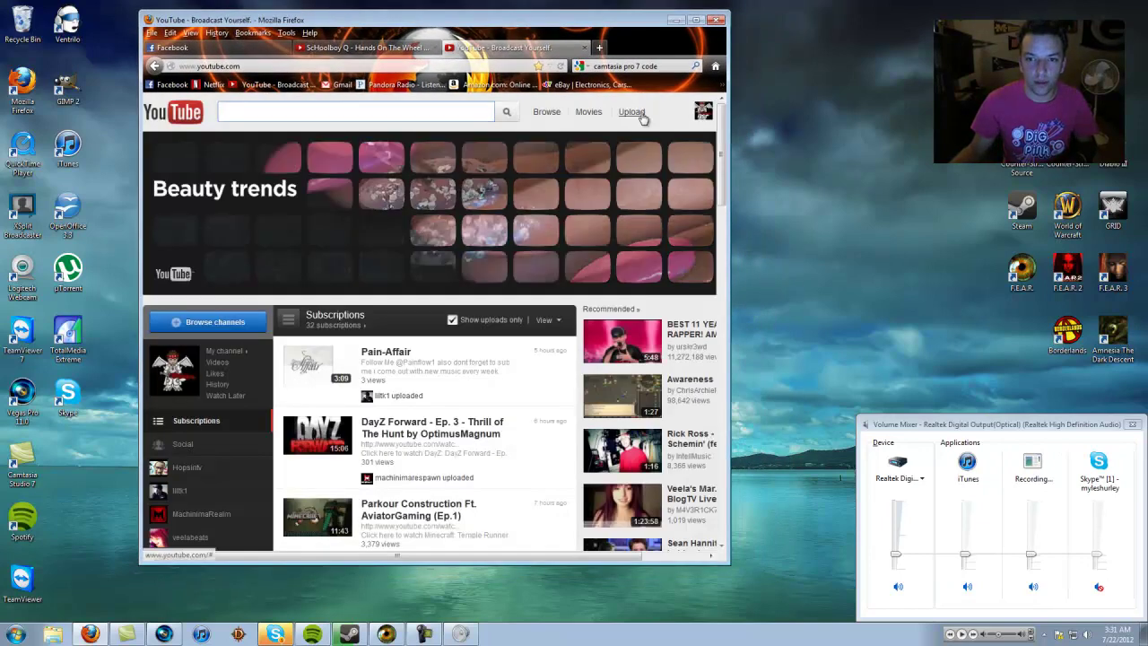
pyautogui.click(632, 111)
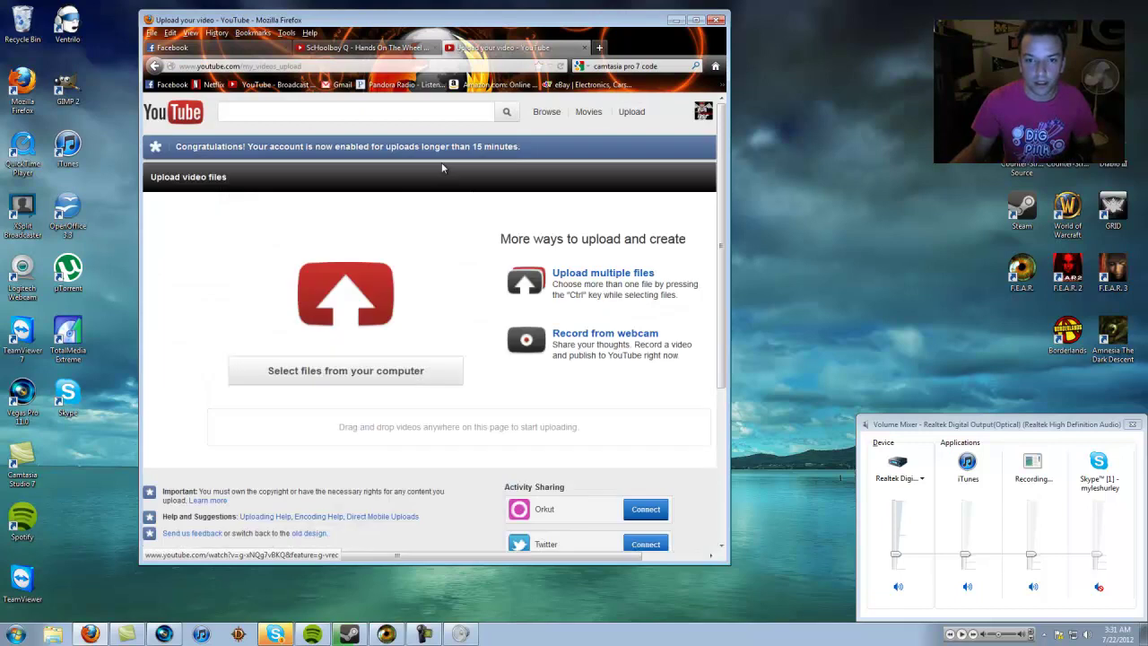
# - Upload give3.mp4 from the Videos\Runescape\give3 folder to YouTube
pyautogui.click(420, 370)
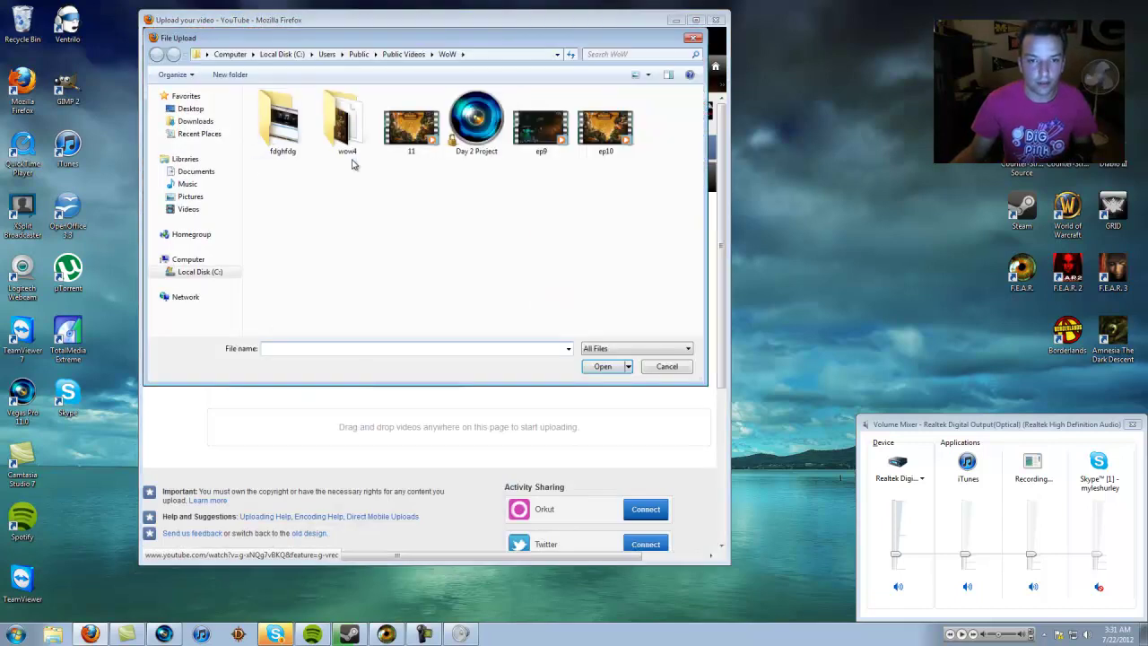
pyautogui.click(192, 209)
pyautogui.doubleClick(354, 238)
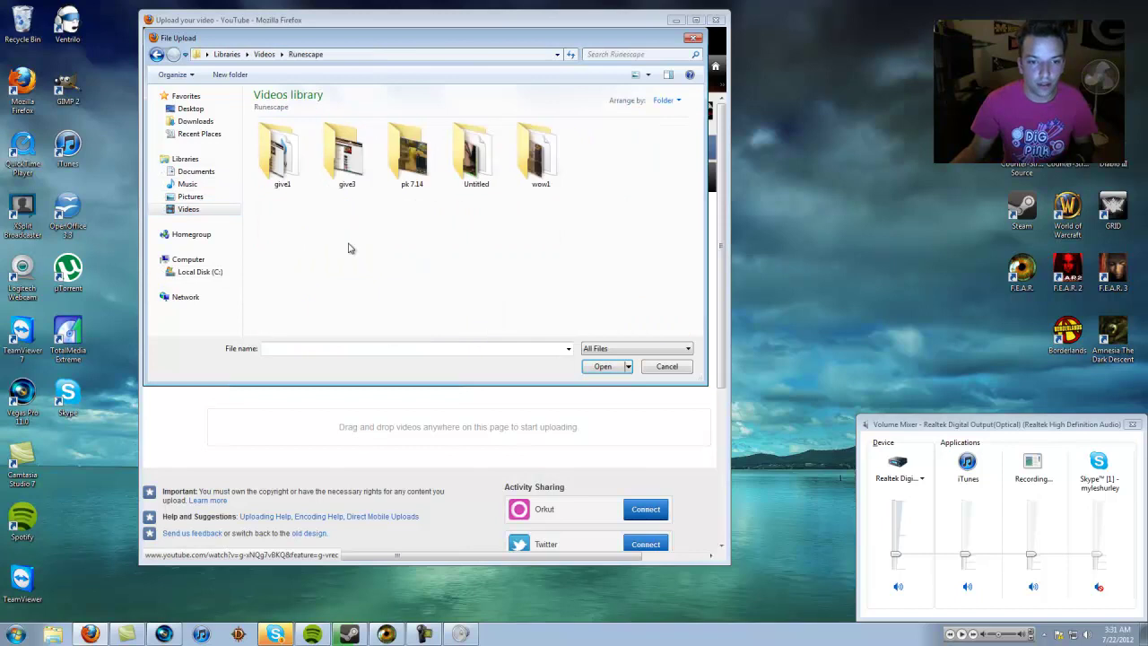
pyautogui.doubleClick(339, 166)
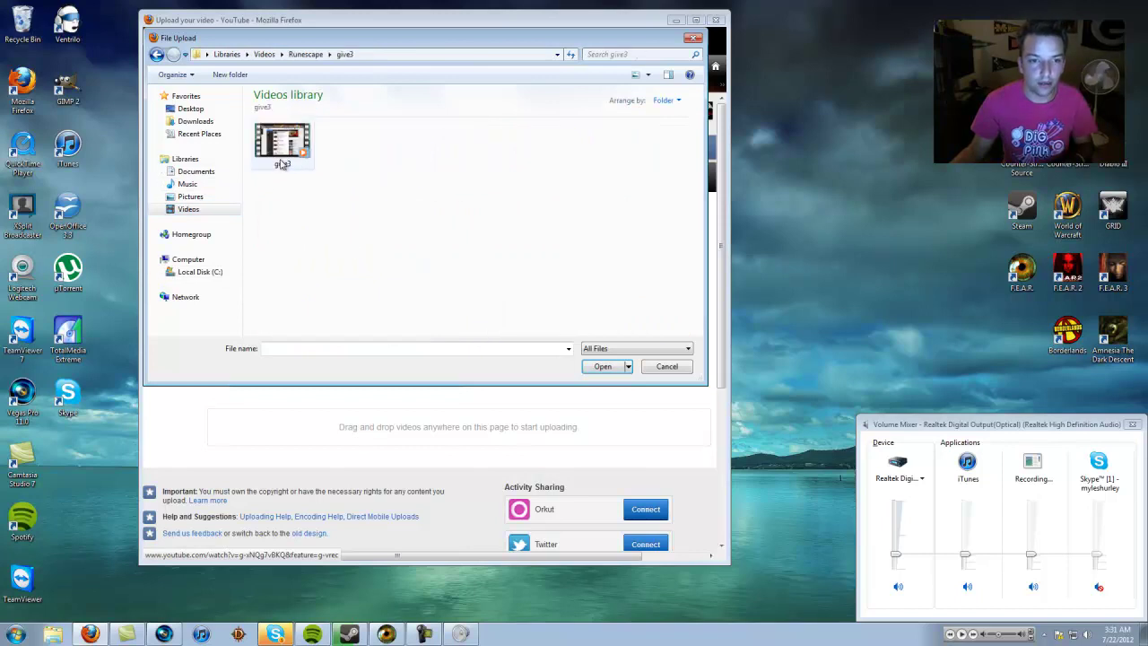
pyautogui.click(283, 162)
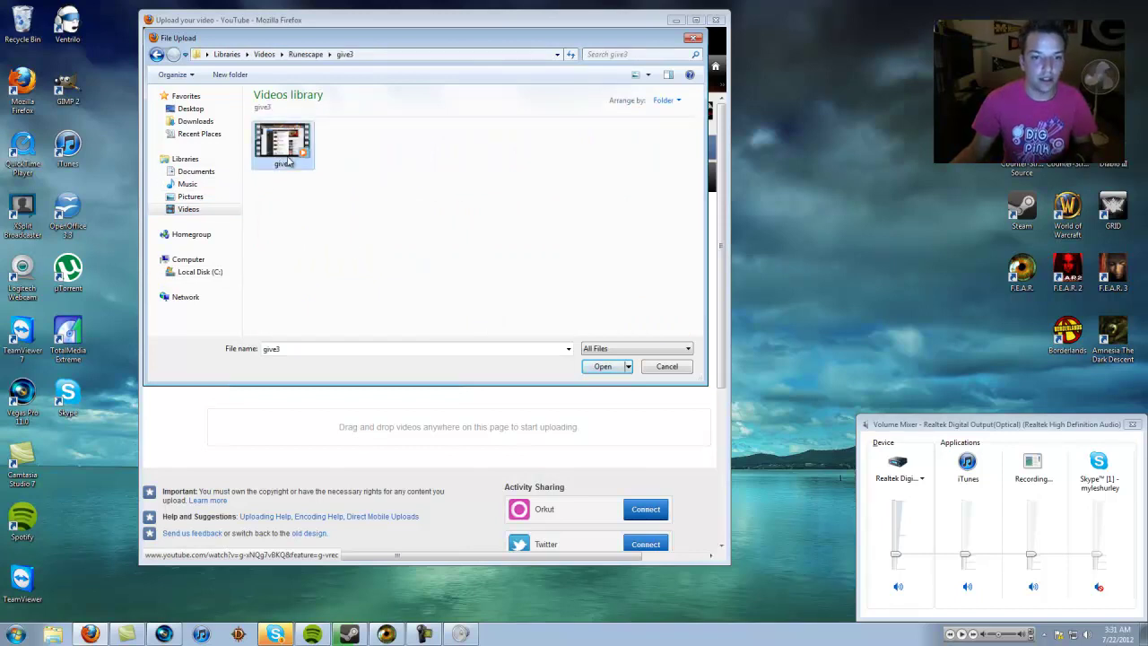
pyautogui.doubleClick(284, 160)
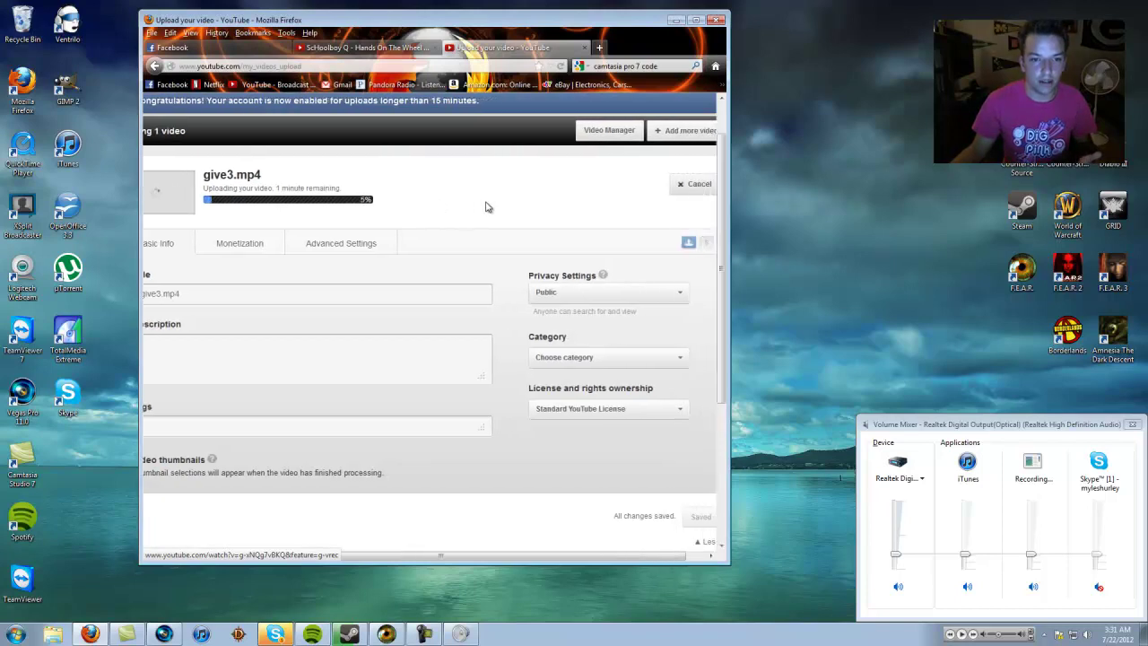
# - Cancel the give3 upload and close the upload tab
pyautogui.click(693, 185)
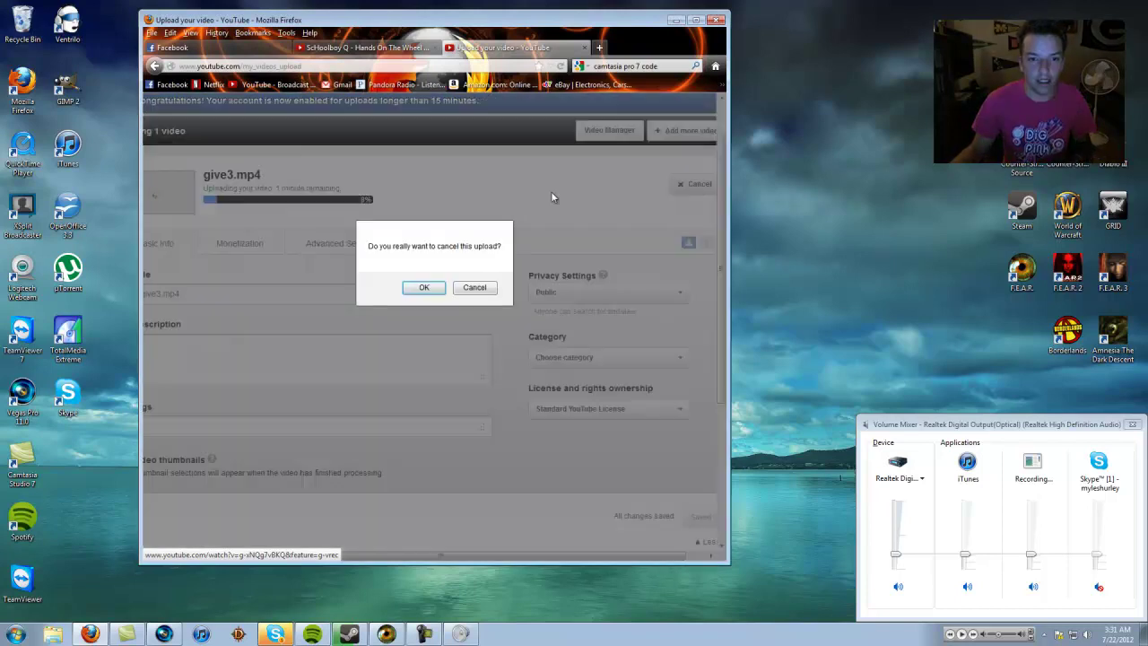
pyautogui.click(425, 288)
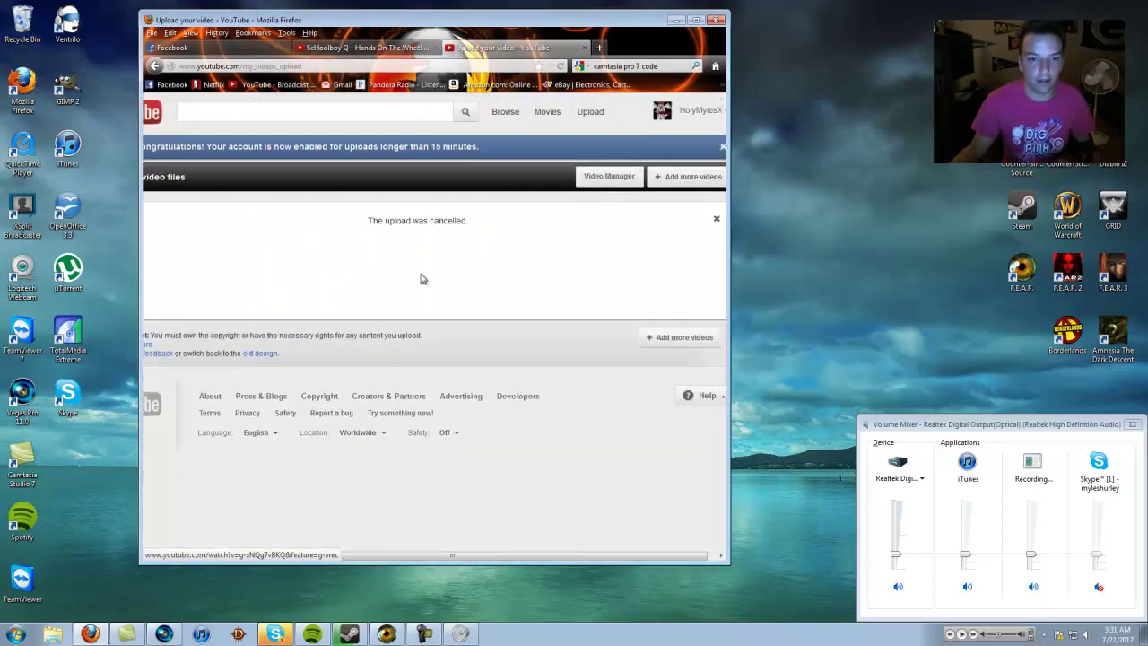
pyautogui.click(584, 48)
pyautogui.click(676, 19)
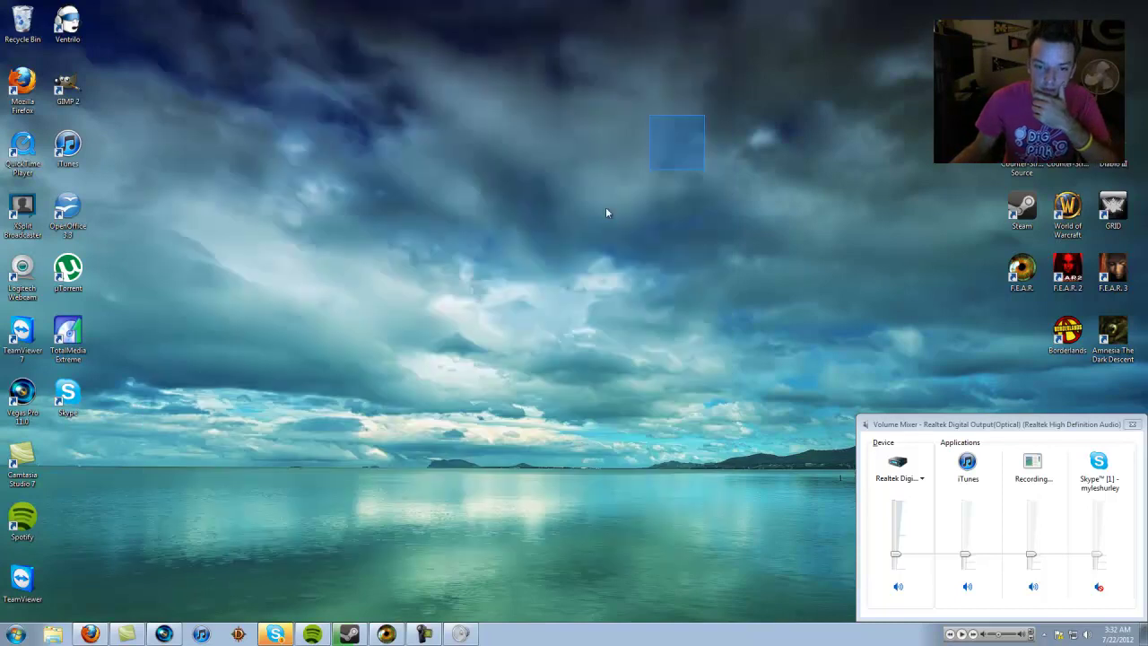